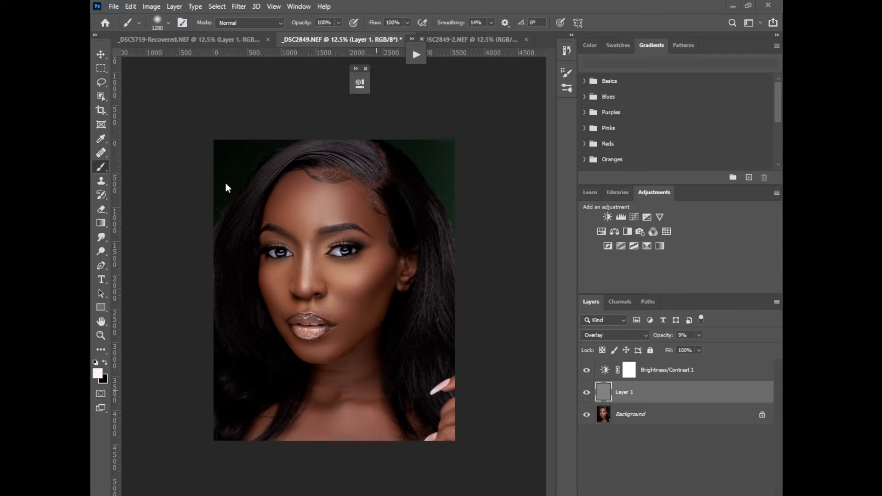
Revert the portrait to its saved version and crop it at a 4:5 ratio, tightly around the head and shoulders
click(115, 6)
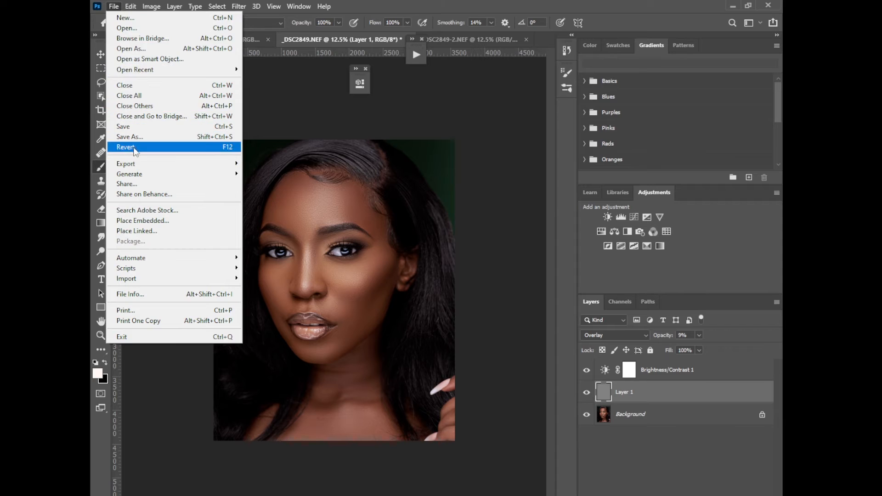
click(133, 148)
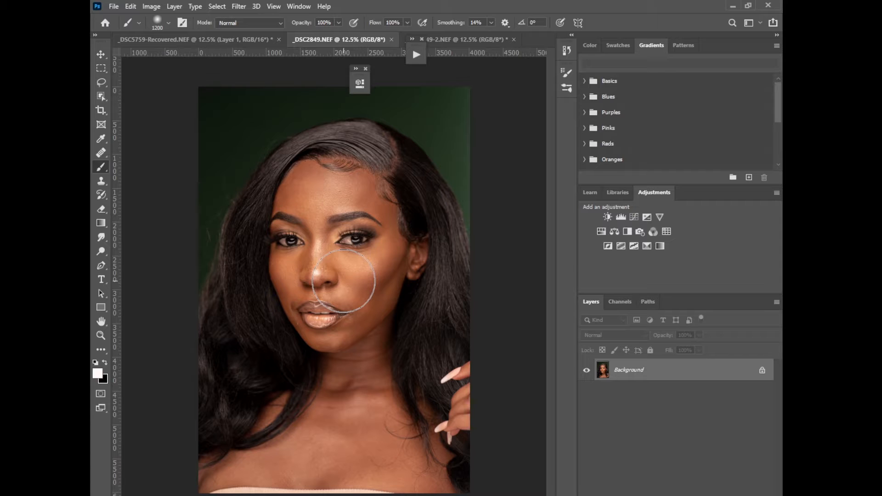
click(101, 111)
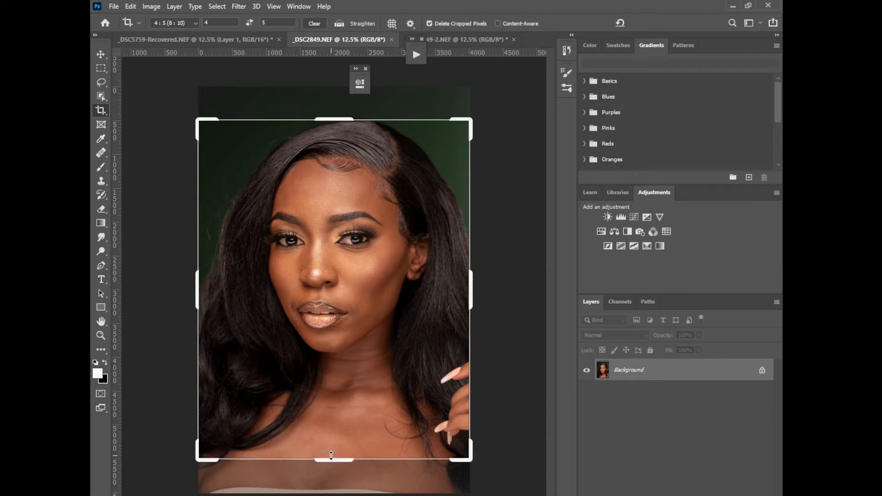
drag(335, 459, 336, 449)
drag(358, 365, 357, 366)
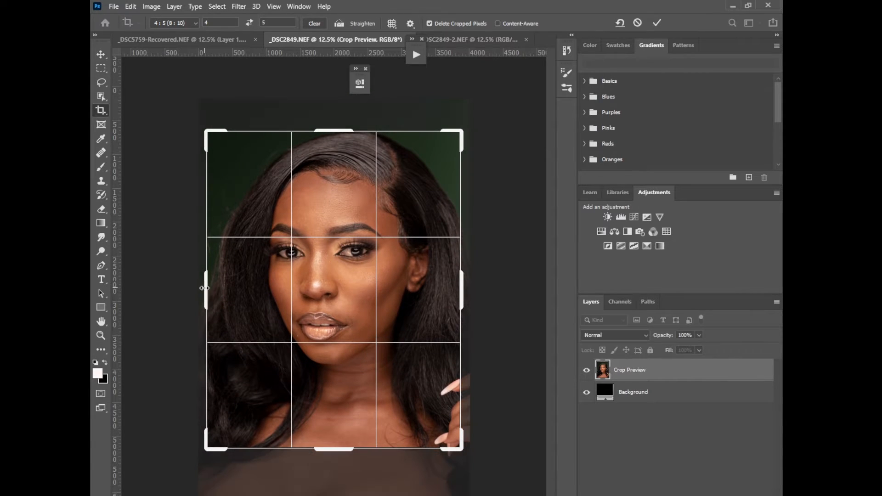
drag(205, 291, 209, 295)
drag(328, 328, 328, 325)
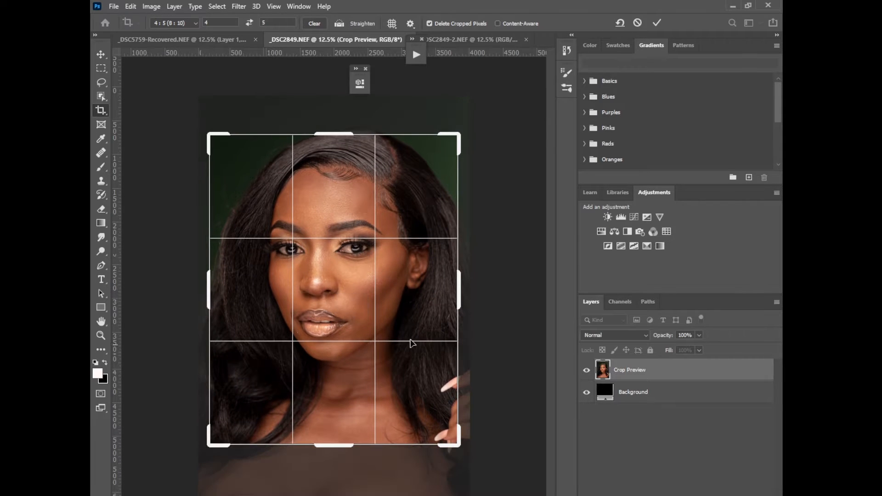
click(658, 23)
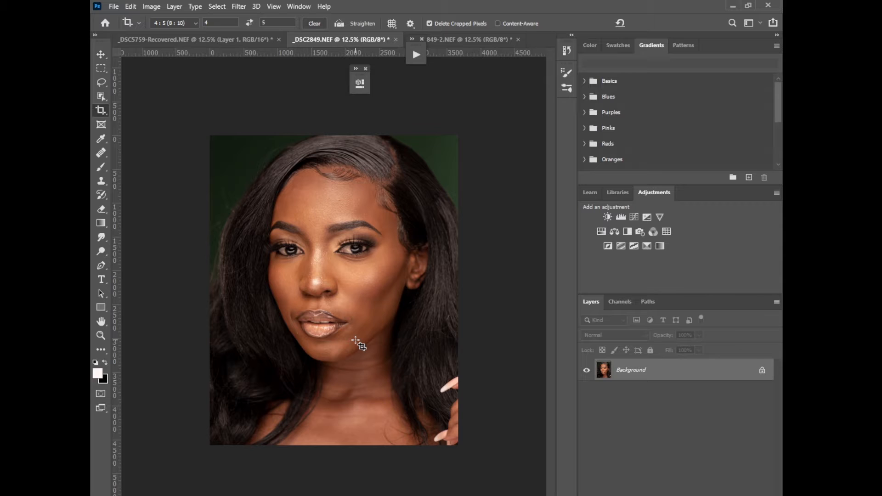
Duplicate the Background layer twice, naming the upper copy texture and the lower copy color
key(ctrl+j)
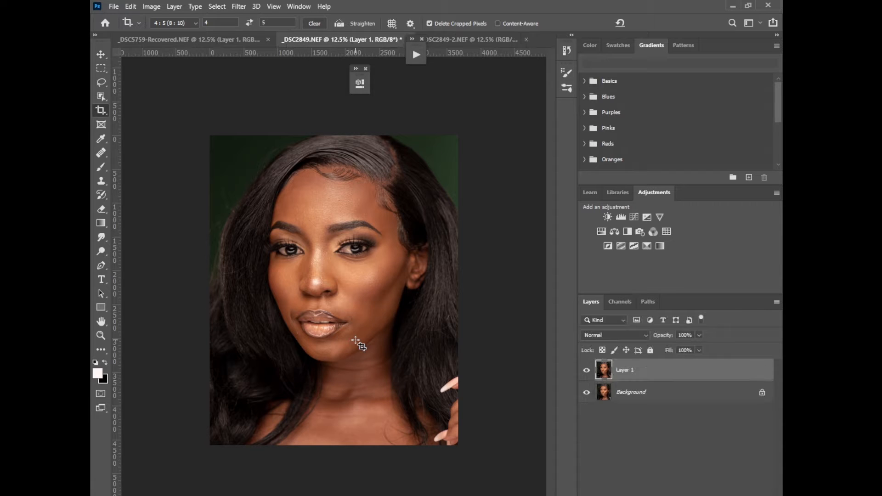
key(ctrl+j)
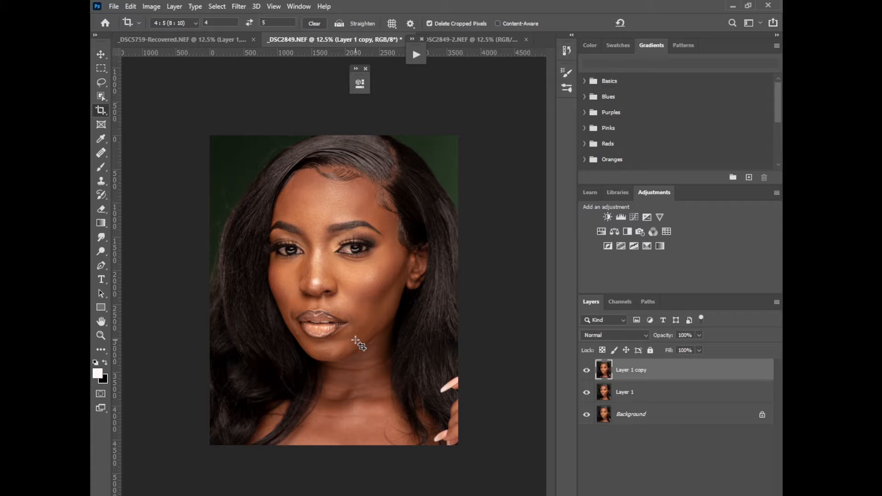
double_click(626, 370)
text(texture)
key(Tab)
text(d)
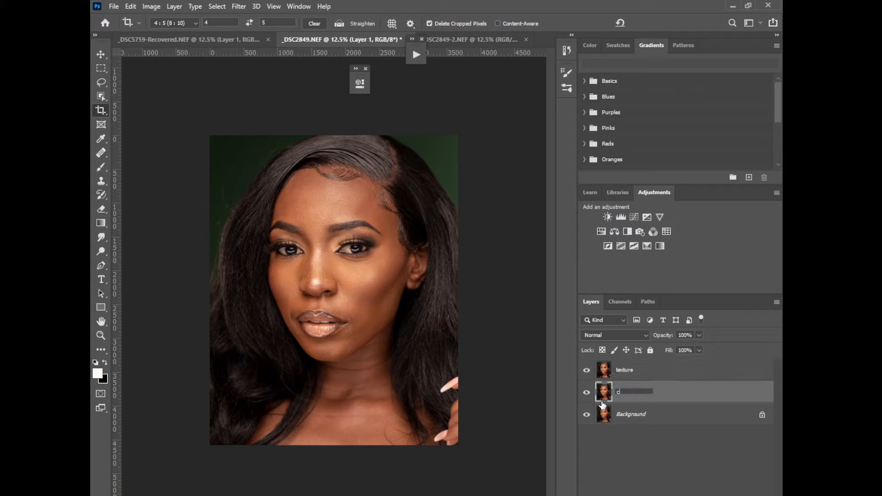
click(627, 368)
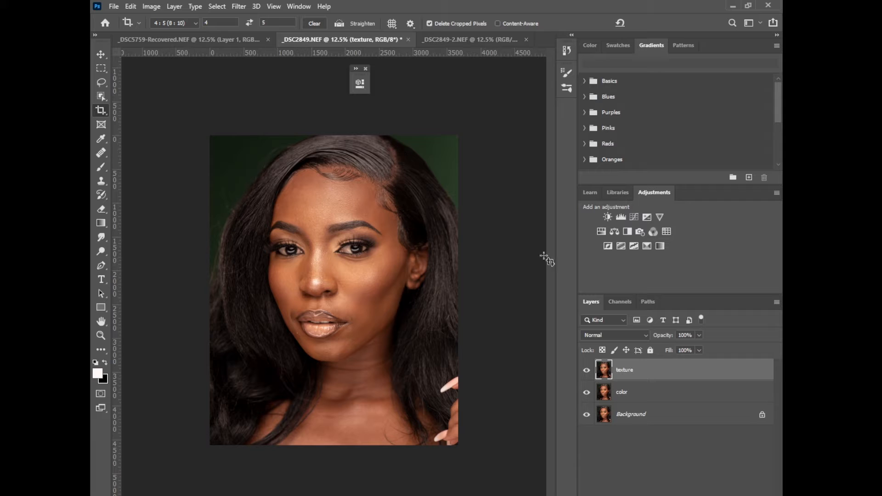
Hide the texture layer, apply a Gaussian Blur with a 10-pixel radius to the color layer, and show the texture layer again
click(587, 371)
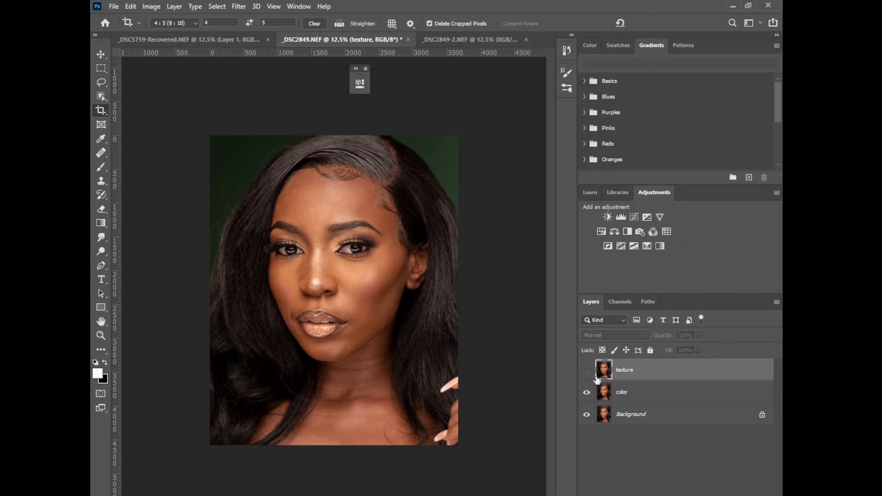
click(632, 395)
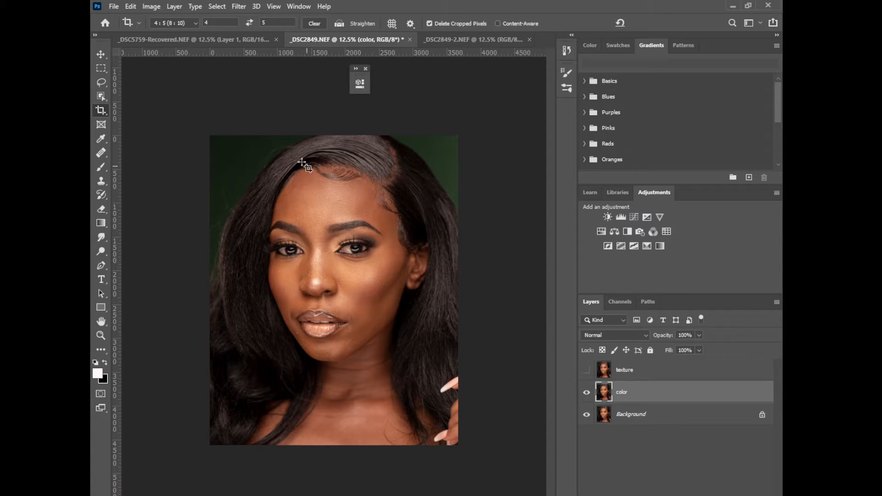
click(239, 6)
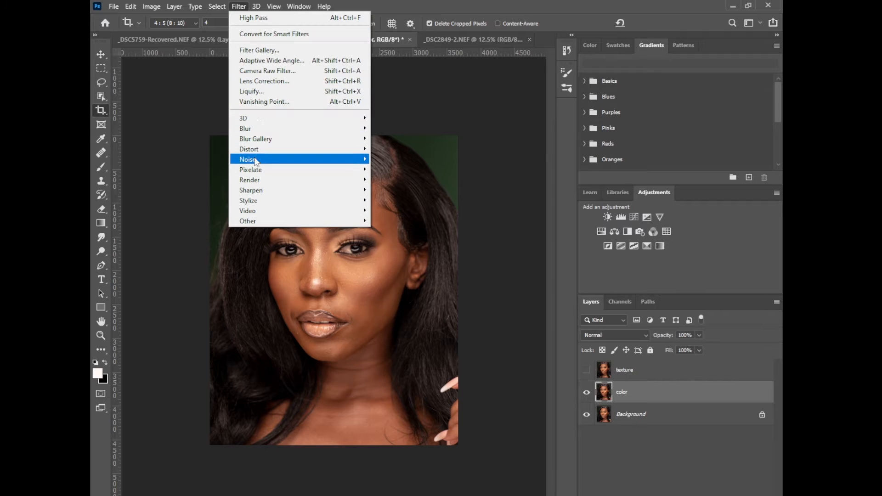
mouse_move(248, 130)
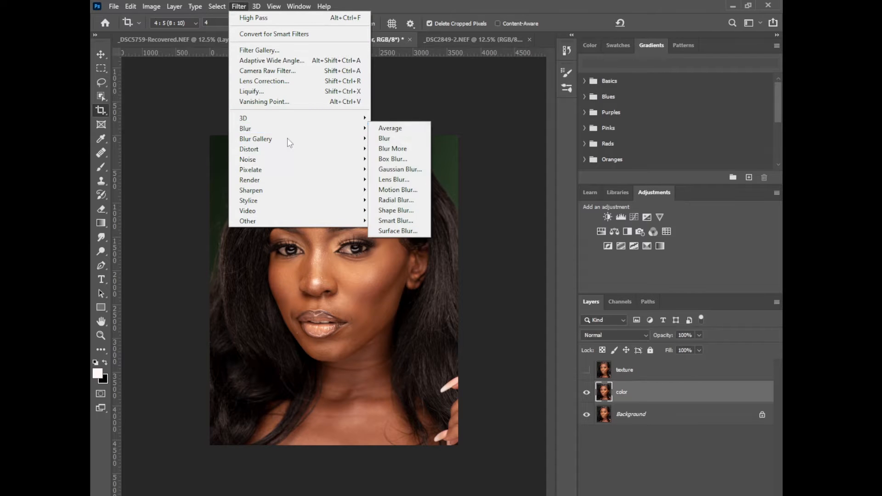
click(403, 171)
drag(426, 201, 455, 276)
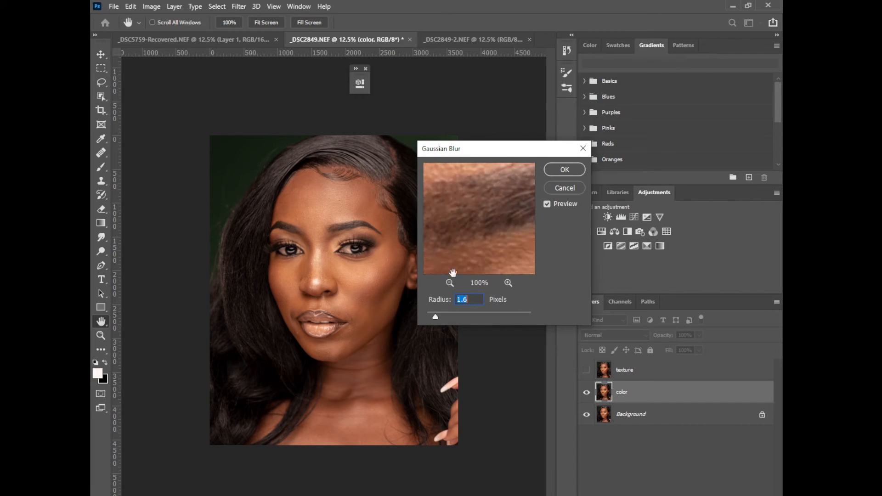
click(450, 283)
drag(460, 230, 469, 223)
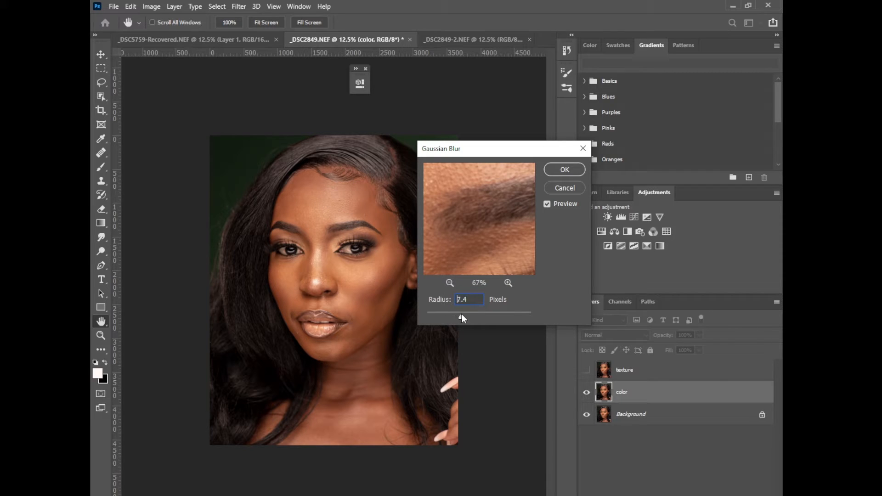
drag(462, 318, 467, 316)
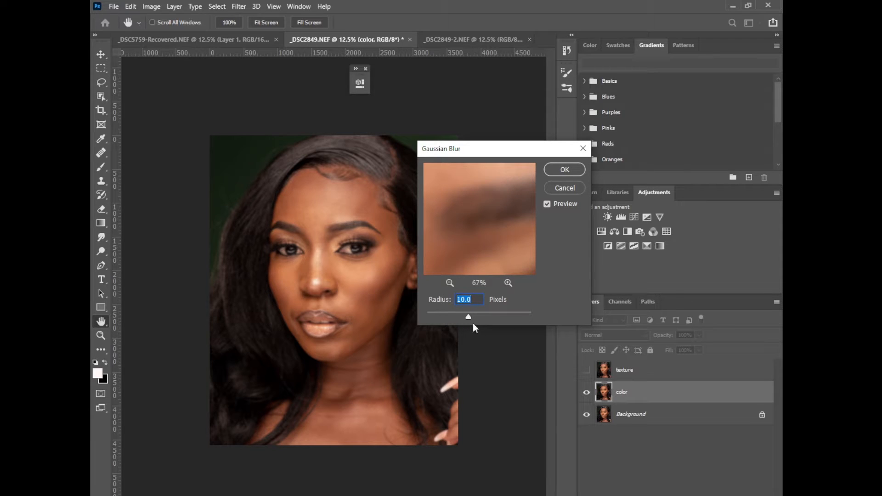
click(565, 170)
key(c)
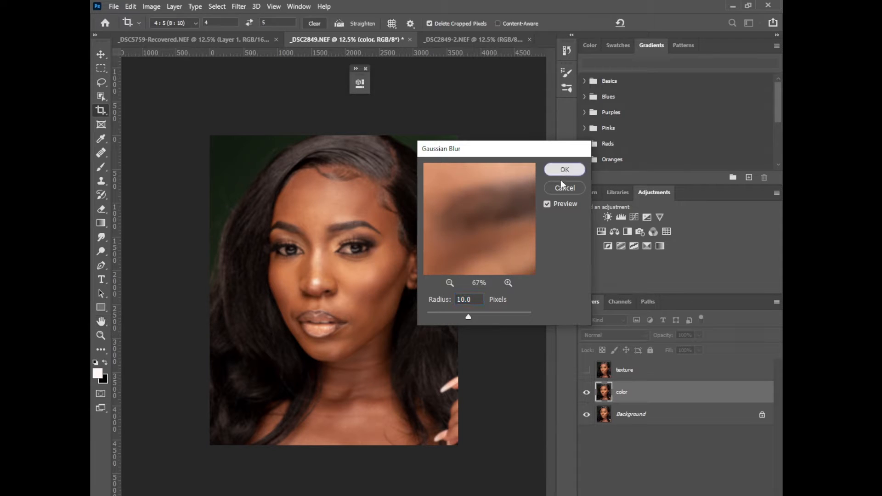
click(587, 370)
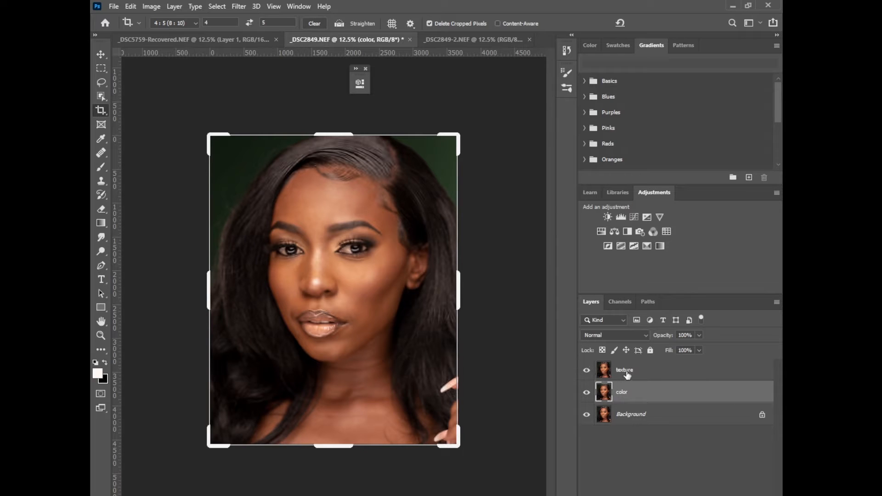
Apply the color layer to the texture layer with Subtract blending, scale 2 and offset 128, and set the texture layer's blend mode to Linear Light
click(627, 373)
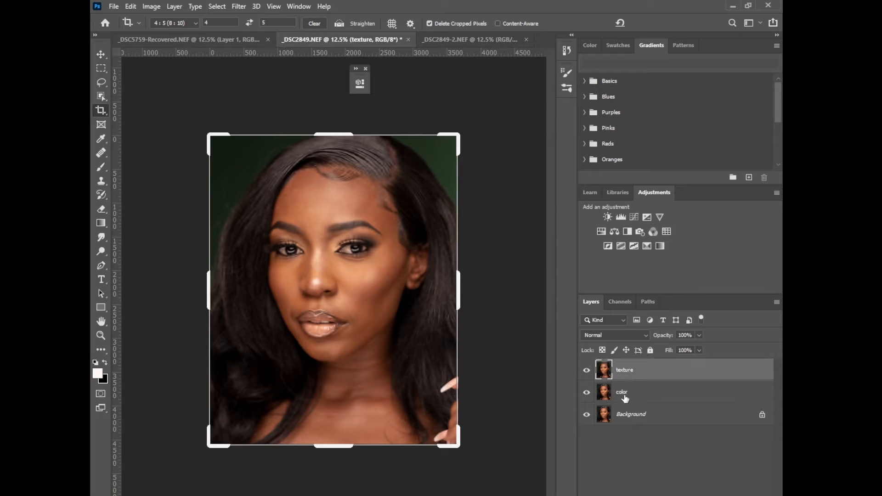
click(152, 7)
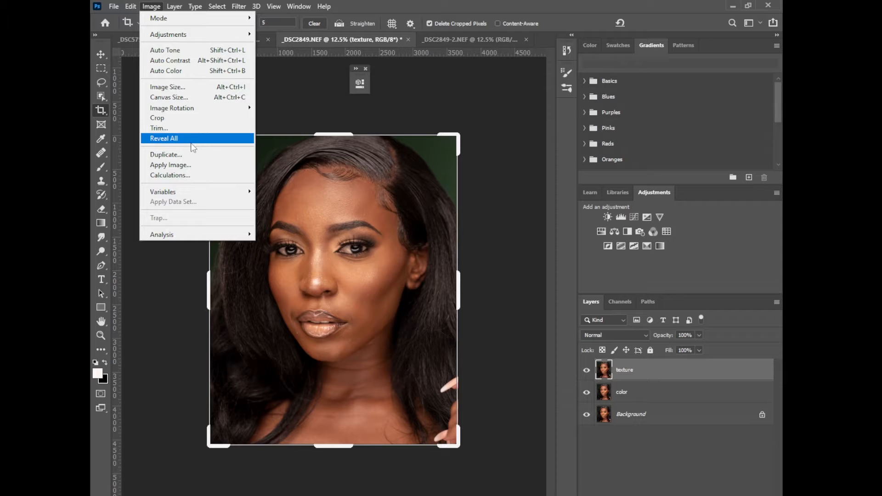
click(179, 164)
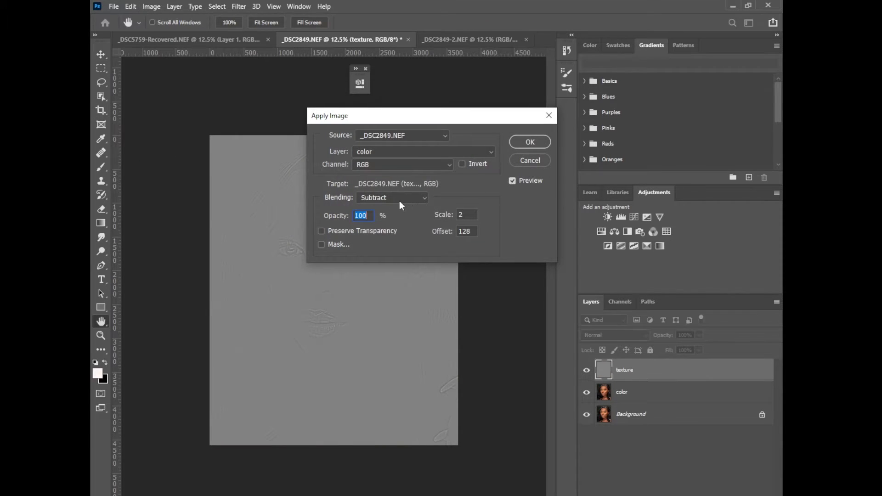
click(400, 202)
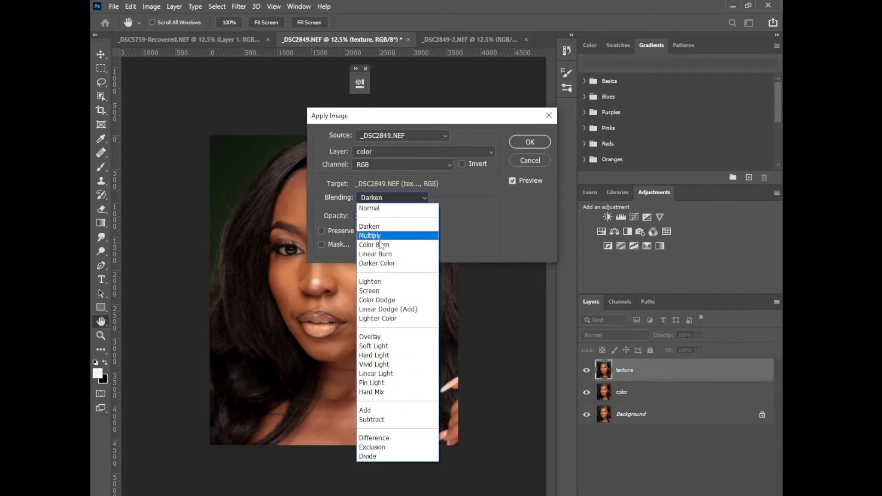
click(376, 413)
click(397, 199)
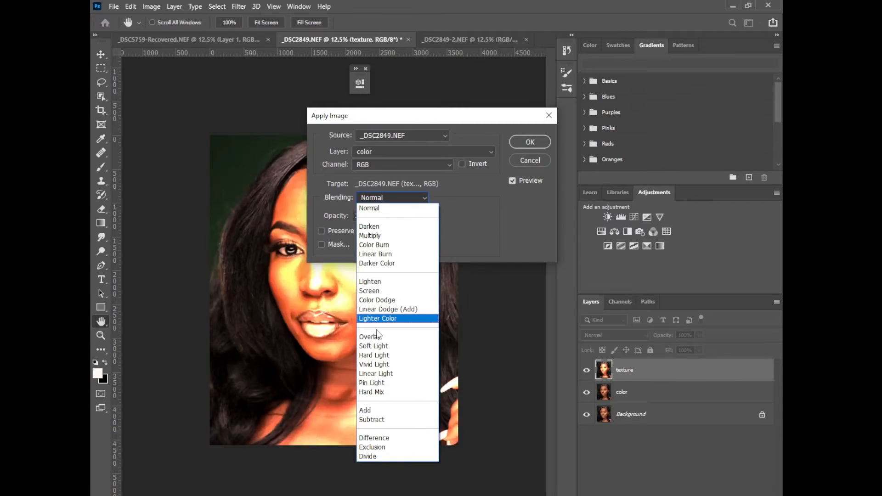
click(374, 420)
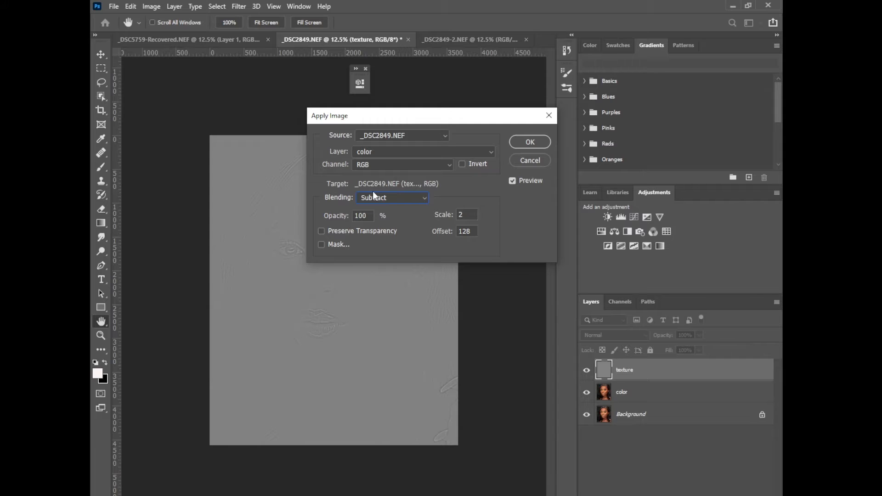
click(530, 142)
key(c)
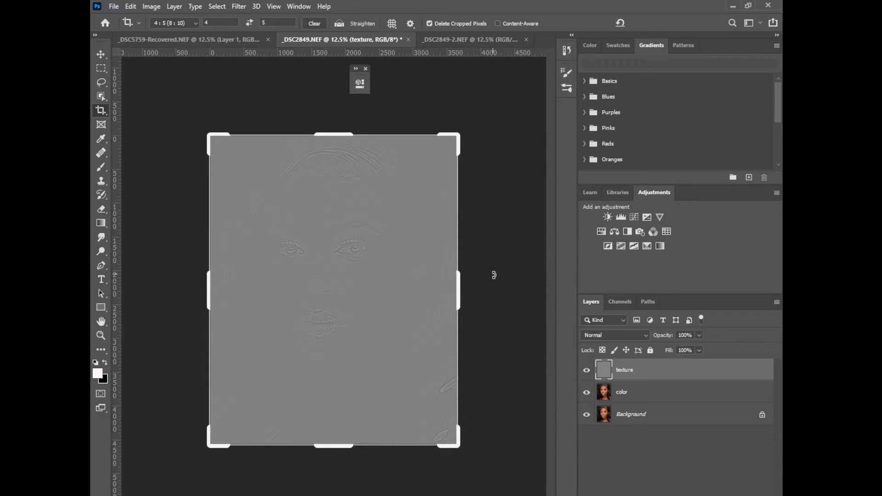
click(613, 335)
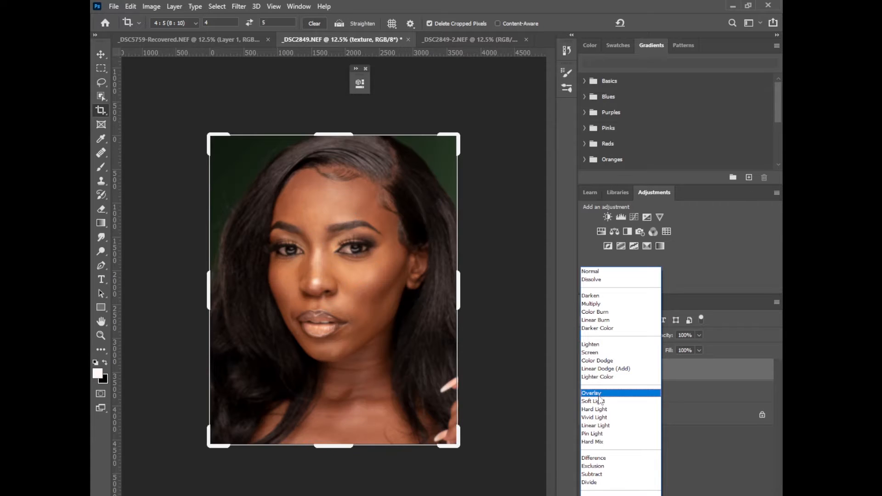
click(596, 426)
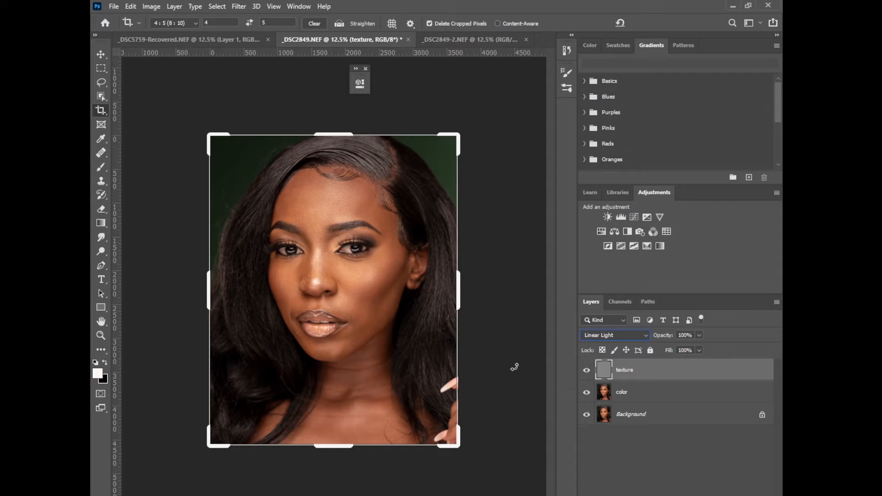
Add a Black & White adjustment layer above the texture layer and lower its Reds value to darken the skin
key(ctrl+plus)
key(ctrl+plus)
key(ctrl+plus)
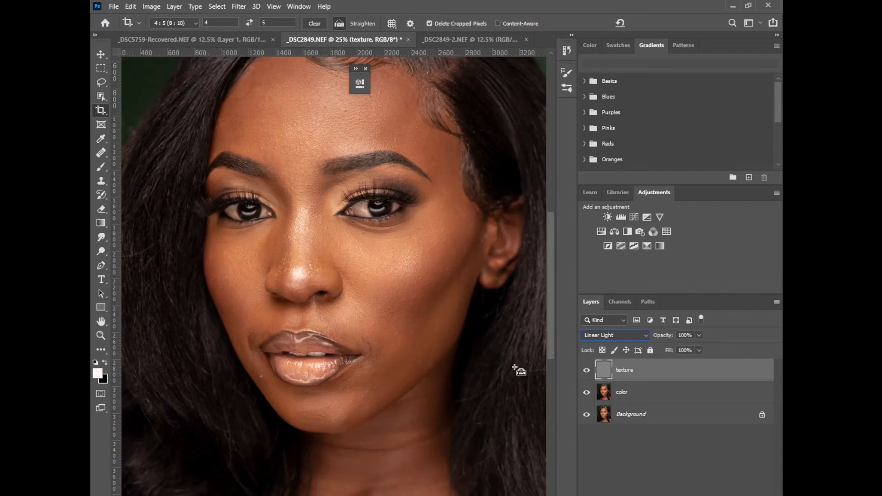
scroll(553, 292, up, 3)
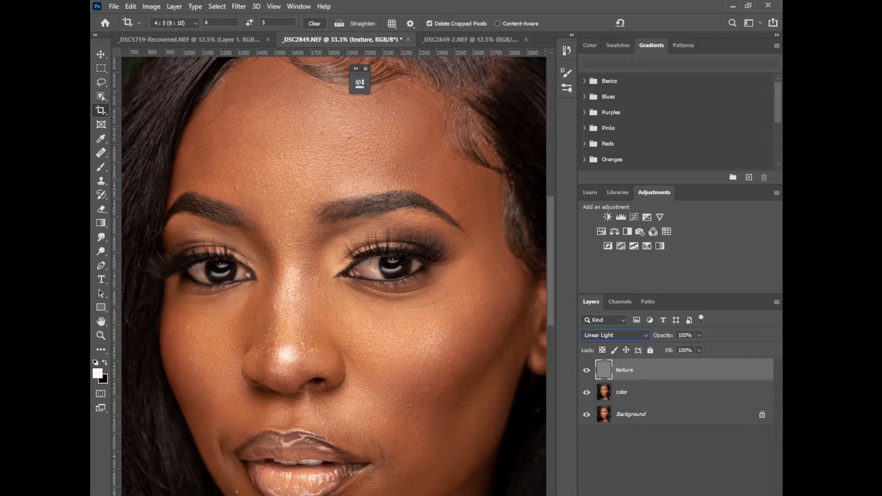
click(725, 493)
click(726, 437)
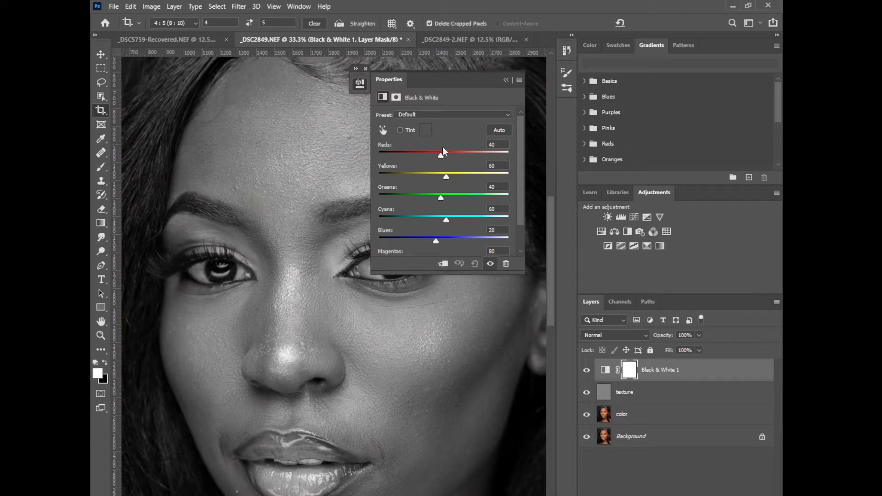
drag(437, 156, 428, 156)
click(506, 79)
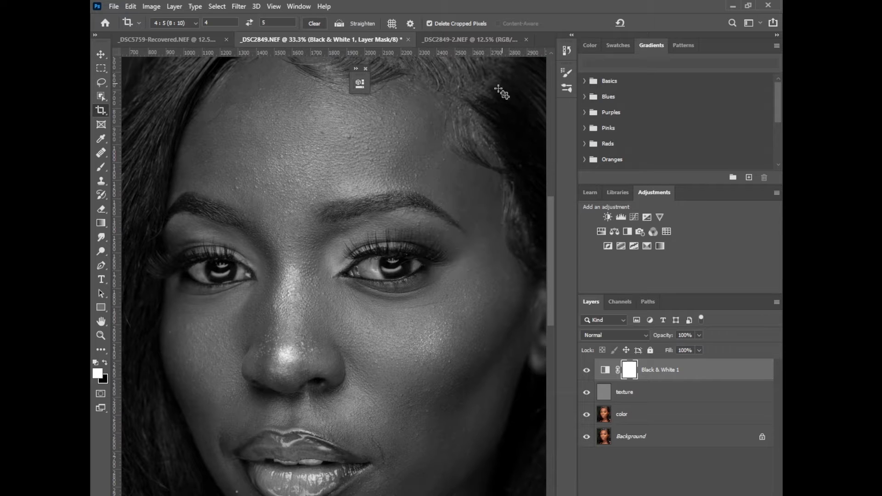
Choose the Healing Brush and, on the texture layer, heal the small bumps on the forehead above the left eyebrow from nearby clean skin
drag(551, 261, 548, 252)
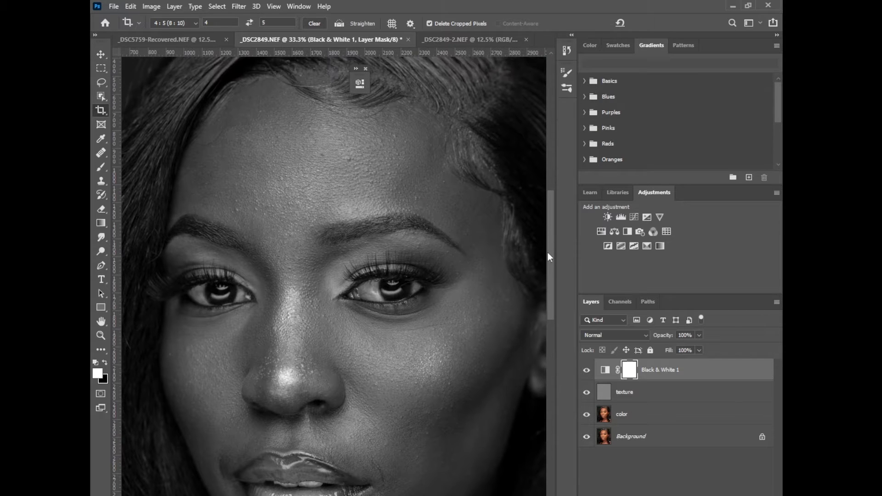
click(102, 153)
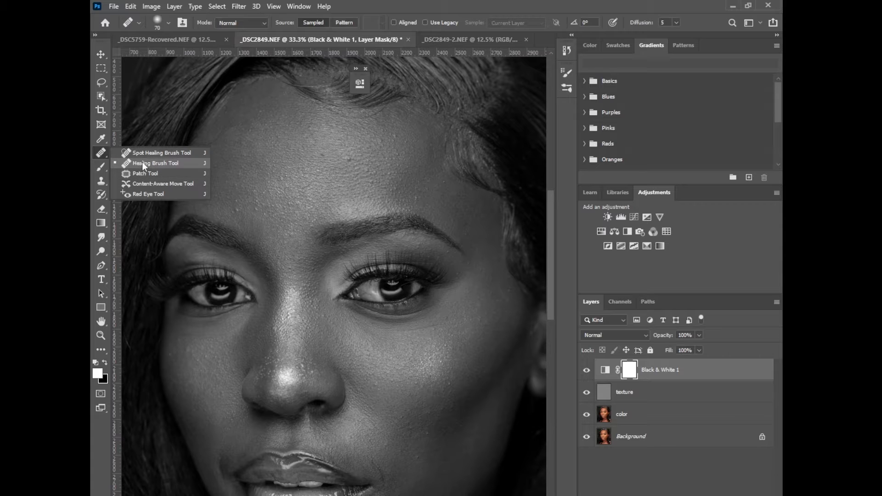
click(143, 163)
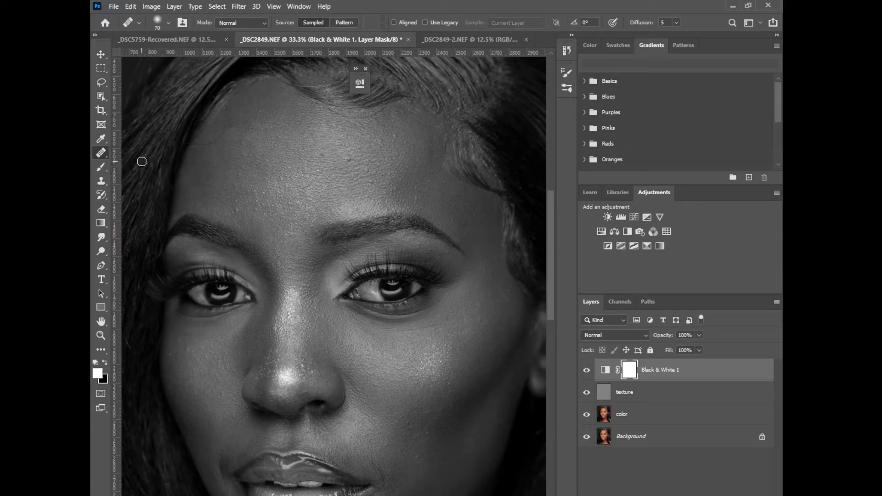
click(627, 400)
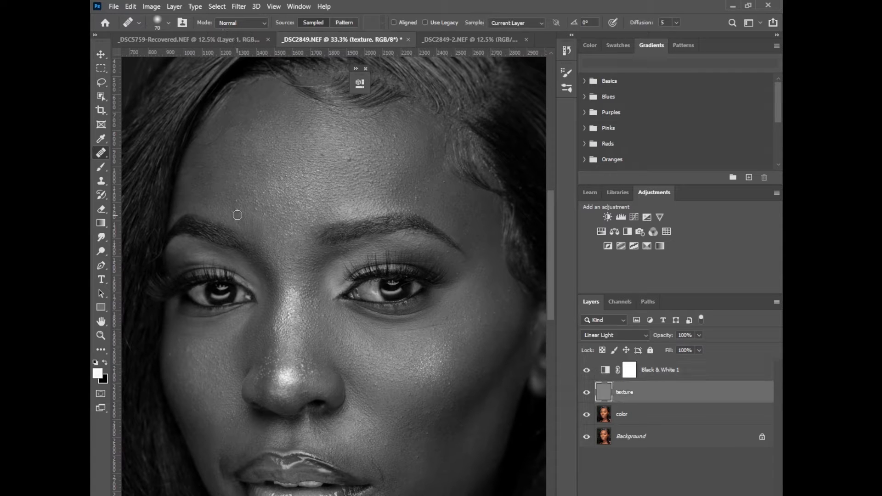
alt+click(210, 206)
mouse_move(216, 196)
mouse_down()
mouse_move(245, 234)
mouse_move(237, 211)
mouse_move(231, 222)
mouse_up()
alt+click(236, 223)
alt+click(220, 203)
click(238, 201)
Heal the spots on the temple and around the outer end of the right eyebrow using sampled clean texture
alt+click(346, 171)
click(468, 235)
alt+click(449, 253)
click(446, 263)
alt+click(437, 256)
click(418, 246)
Heal the bumps between the eyebrows and on the lower forehead above them with nearby sampled texture
alt+click(328, 263)
click(294, 278)
alt+click(292, 279)
click(288, 254)
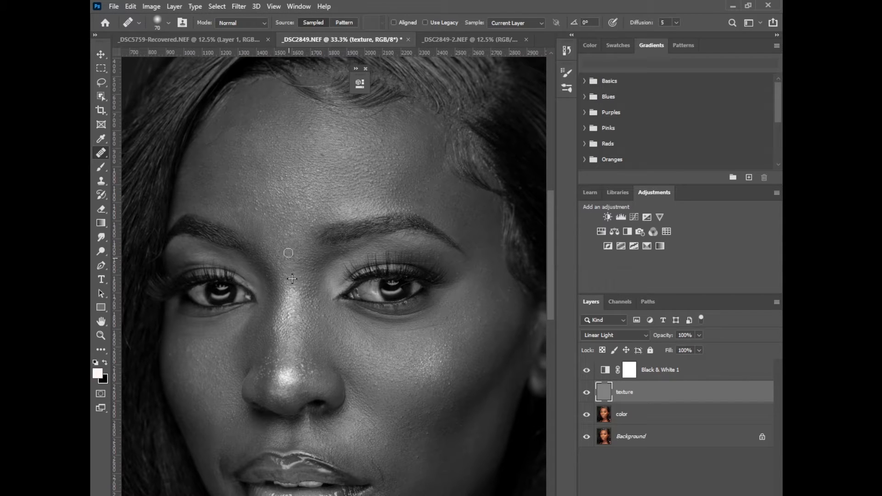
alt+click(253, 215)
click(262, 195)
drag(268, 190, 260, 193)
Heal the remaining texture blemishes on the right cheek and the chin below the lips
alt+click(381, 407)
click(379, 390)
drag(551, 265, 553, 300)
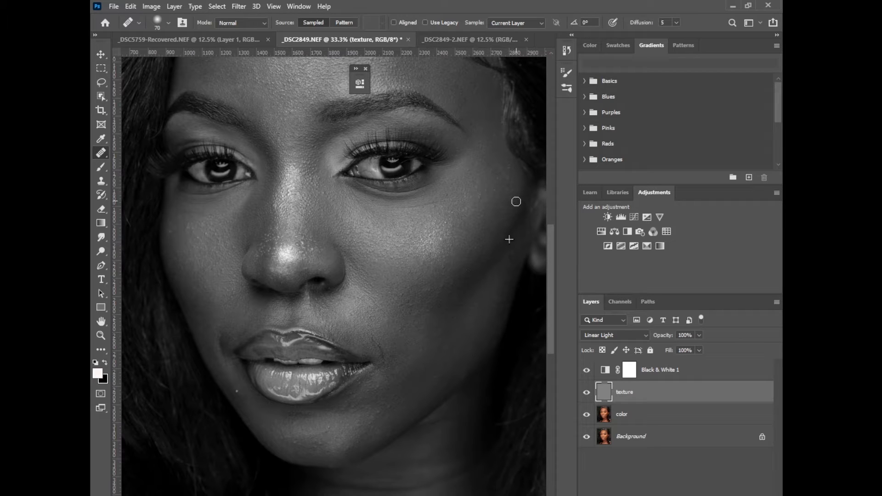
drag(551, 270, 552, 293)
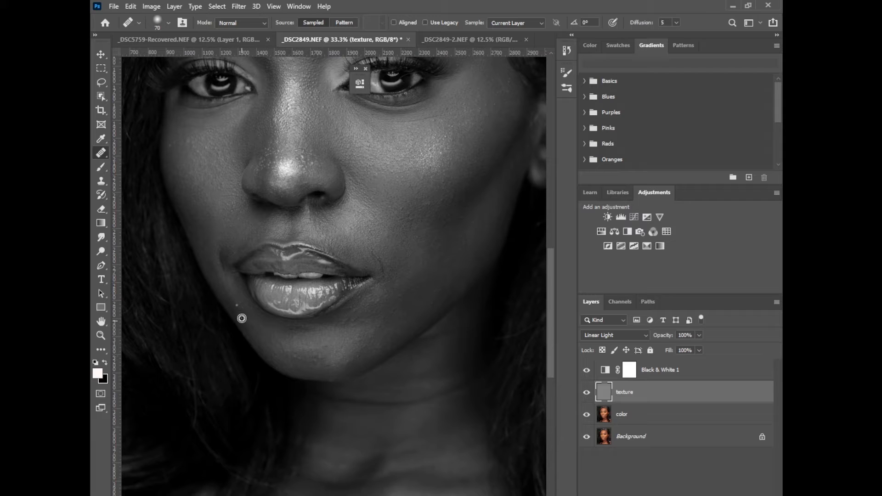
alt+click(302, 346)
click(330, 342)
Heal the spots on both cheeks and on the skin beside the outer corner of the right eye
drag(552, 279, 547, 251)
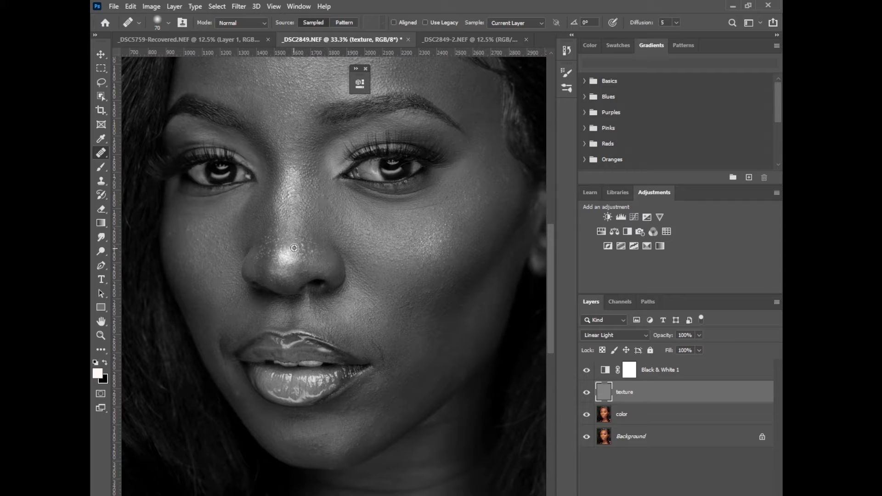
alt+click(441, 256)
click(440, 242)
alt+click(187, 245)
click(190, 234)
alt+click(461, 181)
click(459, 152)
Heal the crease beside the right corner of the mouth and the fine texture on the cheek under the right eye
scroll(534, 228, down, 1)
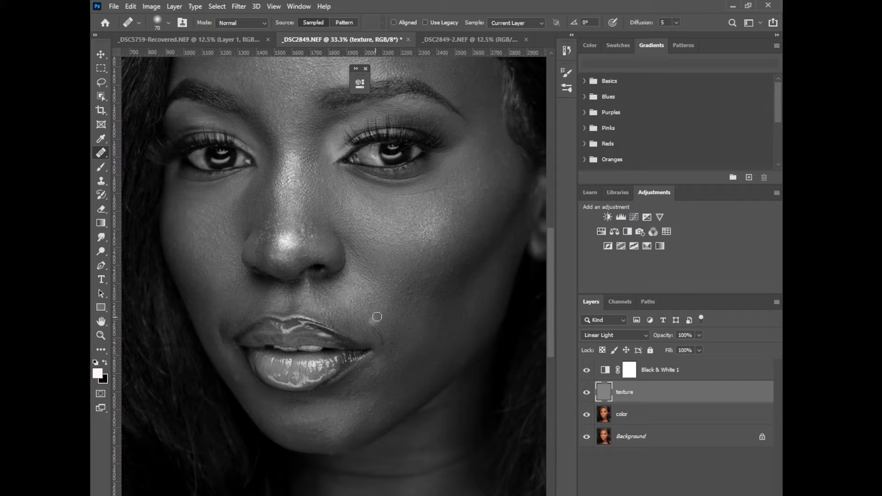
drag(375, 330, 384, 342)
click(385, 345)
click(378, 338)
click(381, 335)
alt+click(416, 204)
drag(402, 195, 448, 191)
Hide the Black & White adjustment layer and group it with the texture and color layers
click(589, 372)
click(631, 371)
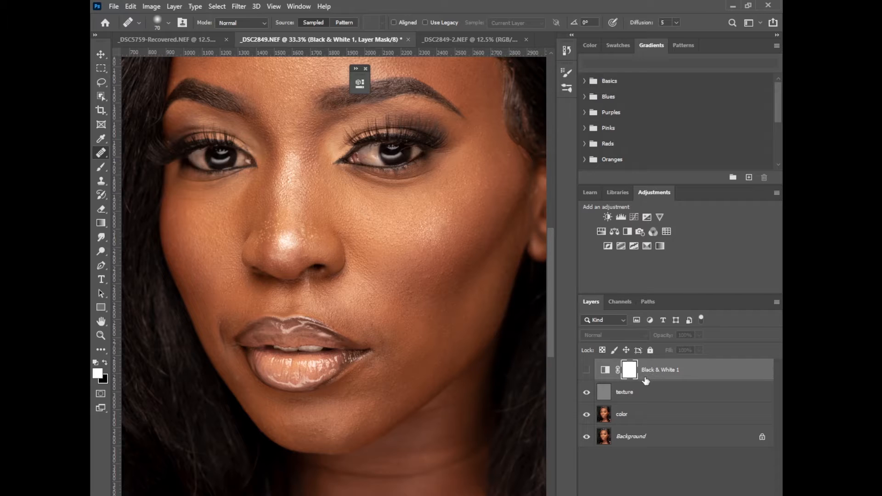
shift+click(630, 422)
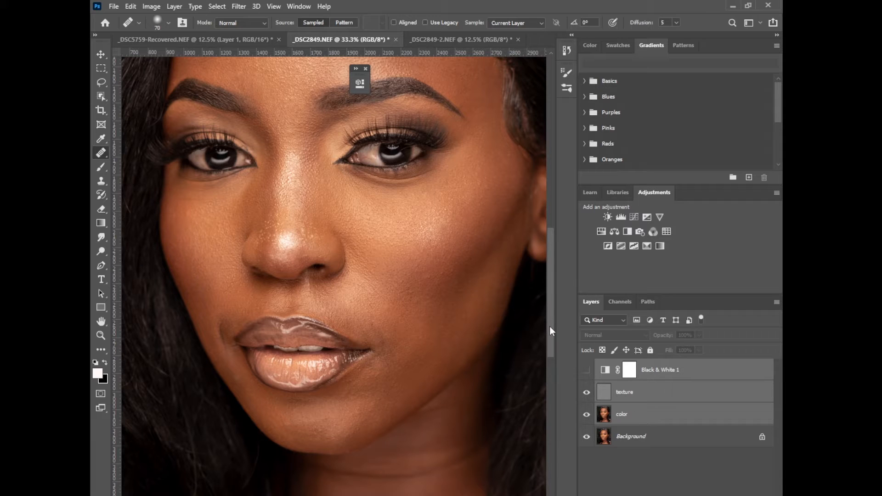
key(ctrl+g)
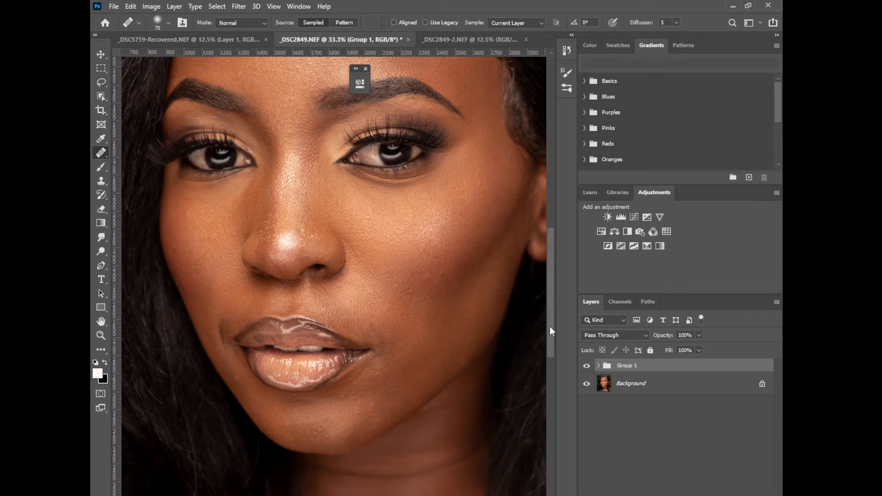
Compare the portrait before and after the texture healing by switching the group's visibility off and on
click(588, 368)
click(589, 369)
click(590, 370)
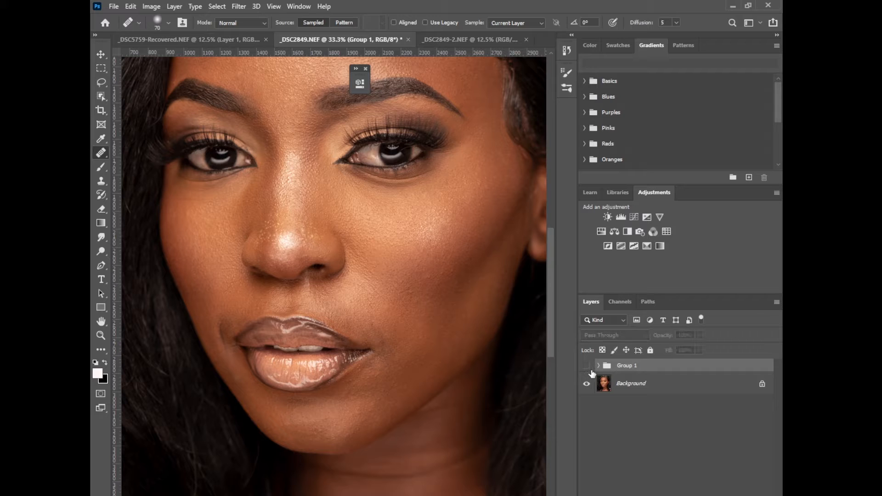
click(590, 370)
click(587, 366)
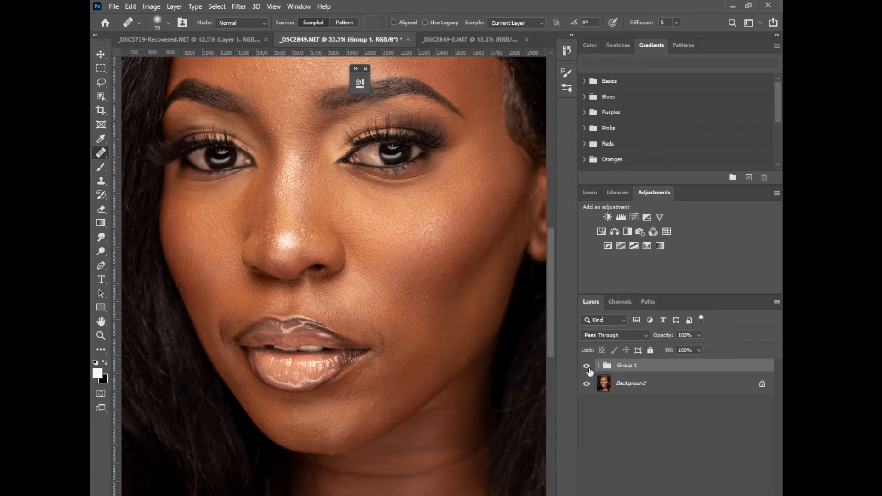
click(587, 367)
click(587, 366)
On the texture layer inside the group, heal the marks by the left mouth corner, above the left eyebrow and between the eyebrows
click(598, 365)
click(615, 406)
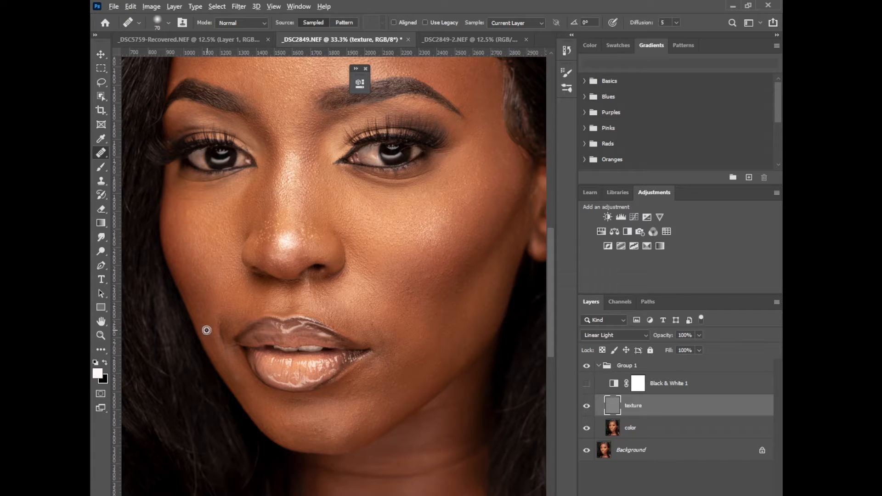
drag(226, 353, 223, 346)
drag(550, 318, 520, 272)
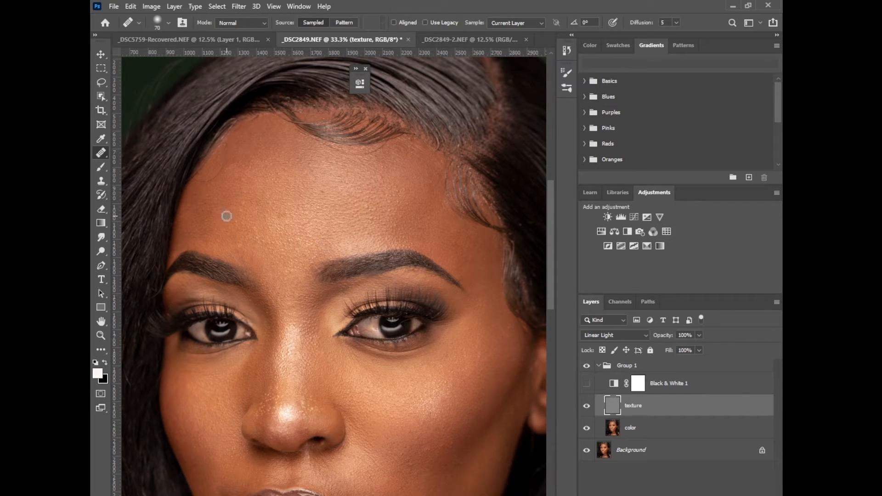
click(216, 233)
click(207, 222)
click(313, 265)
Show the Black & White layer again, select the color layer, and choose the Mixer Brush with no color loaded
click(587, 384)
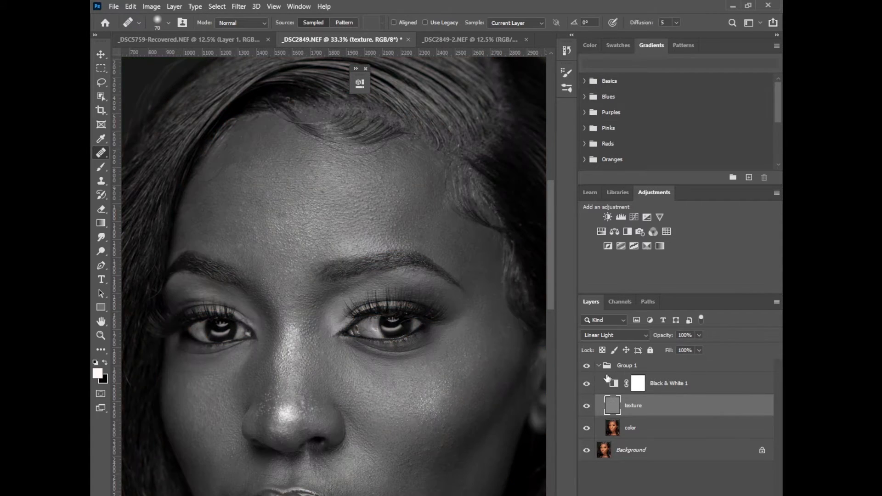
click(640, 384)
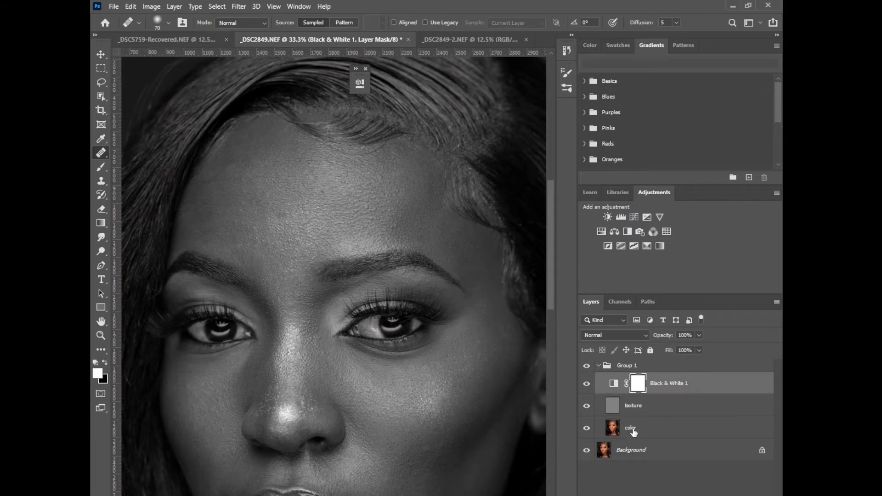
click(632, 431)
click(102, 169)
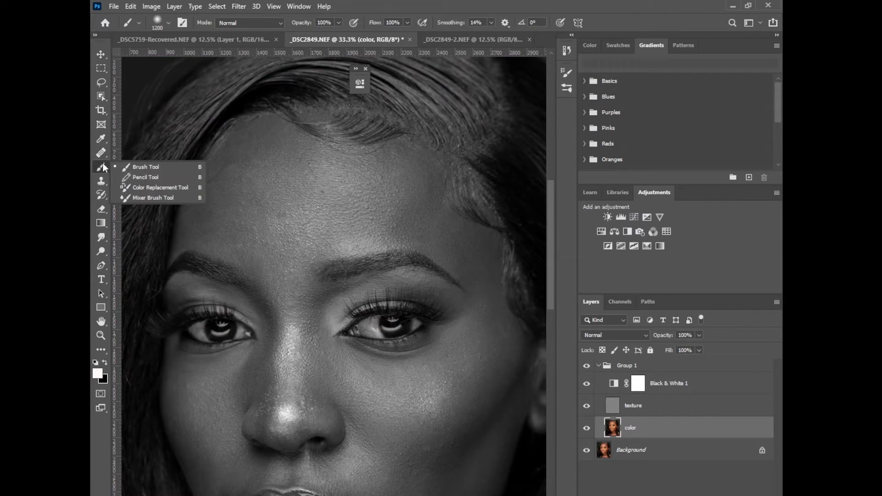
click(104, 166)
right_click(105, 166)
click(142, 197)
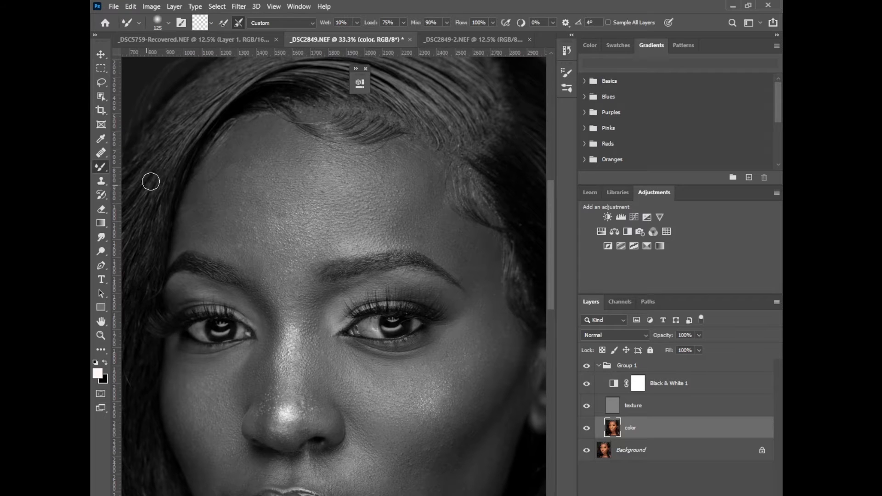
click(211, 23)
click(221, 50)
Blend the uneven tones across the forehead on the color layer, varying the Mixer Brush size up to 400 and down to 200
key(bracketright)
key(bracketright)
key(bracketright)
key(bracketright)
key(bracketright)
key(bracketright)
key(bracketleft)
key(bracketright)
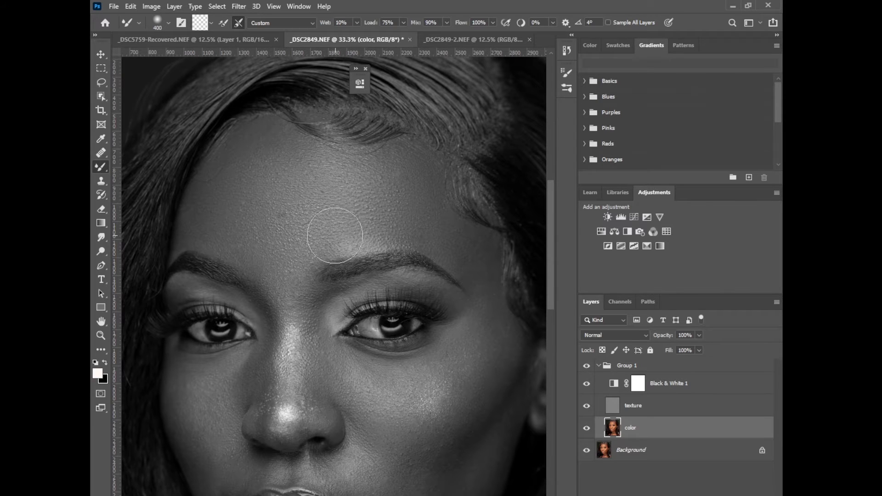
key(bracketleft)
key(bracketleft)
Check the forehead blending by toggling the group and viewing the portrait in color without the Black & White layer
click(598, 366)
click(587, 366)
click(587, 367)
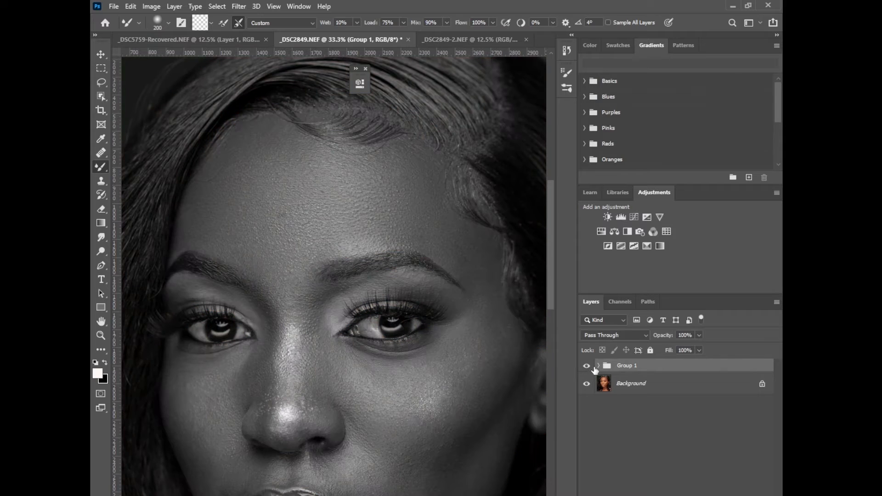
click(599, 366)
click(587, 383)
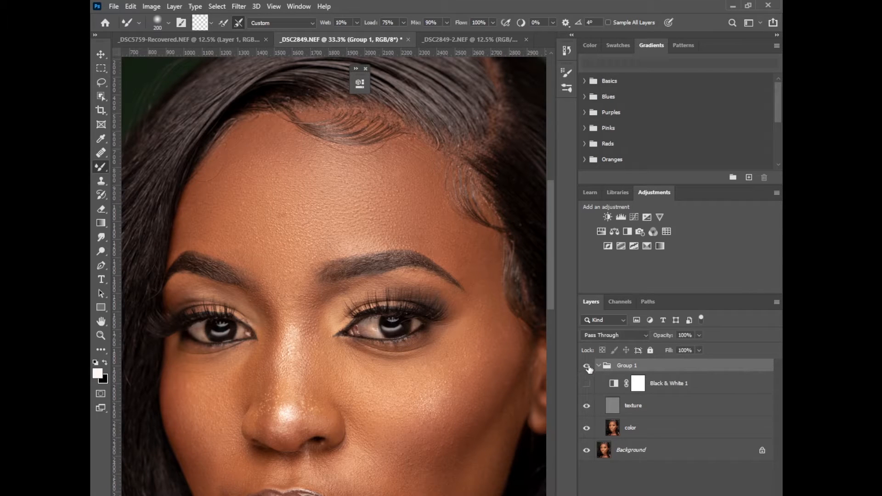
click(599, 367)
click(599, 366)
On the color layer, blend the tones along the forehead's hairline and the right temple with the Mixer Brush, ending at size 300
click(631, 429)
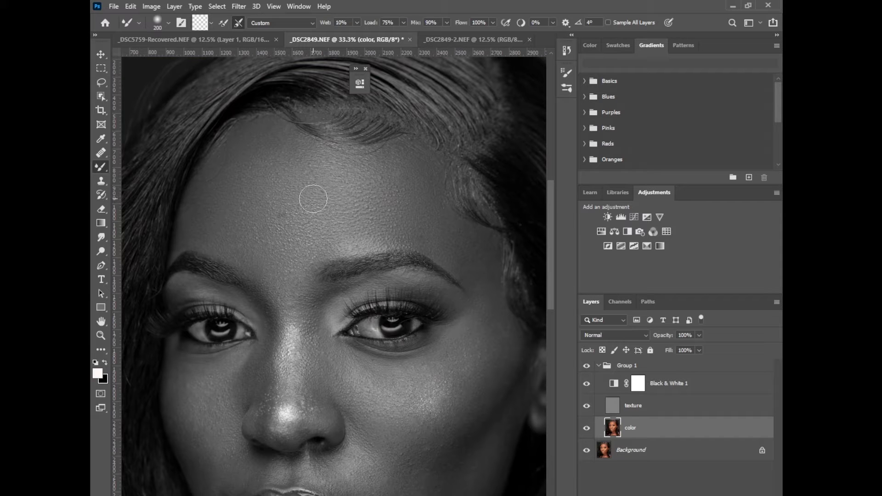
key(r)
drag(321, 188, 248, 264)
drag(100, 172, 147, 199)
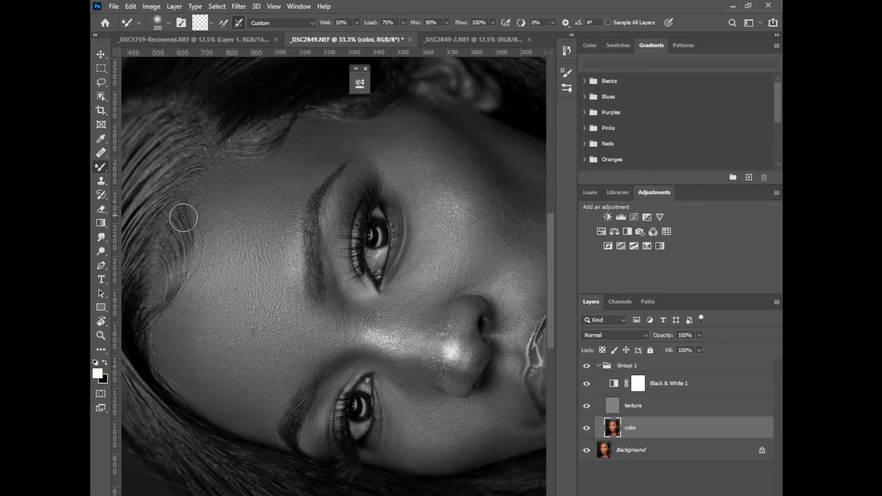
key(bracketleft)
key(bracketleft)
key(bracketleft)
key(bracketright)
key(bracketright)
key(bracketright)
key(bracketright)
key(bracketright)
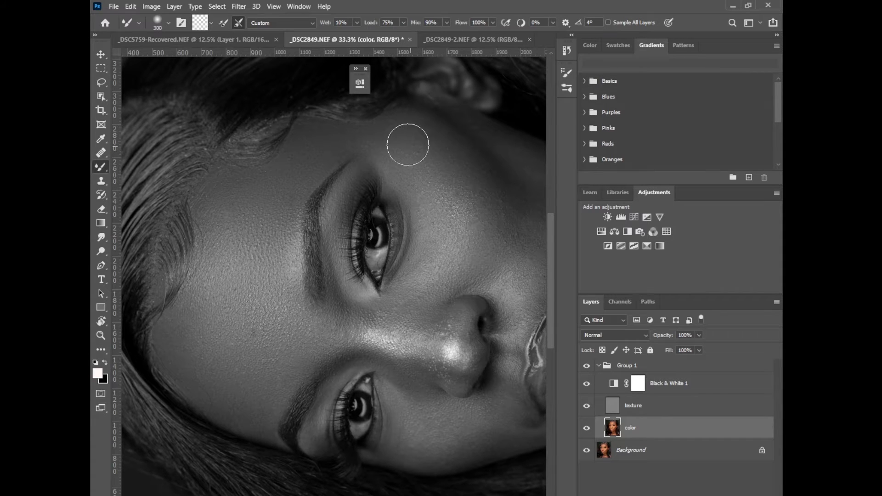
Blend the light and dark patches under the right eye and across the right cheek, adjusting the Mixer Brush between sizes 250 and 300
key(bracketleft)
key(bracketleft)
key(bracketleft)
key(bracketleft)
key(bracketright)
key(bracketright)
key(bracketright)
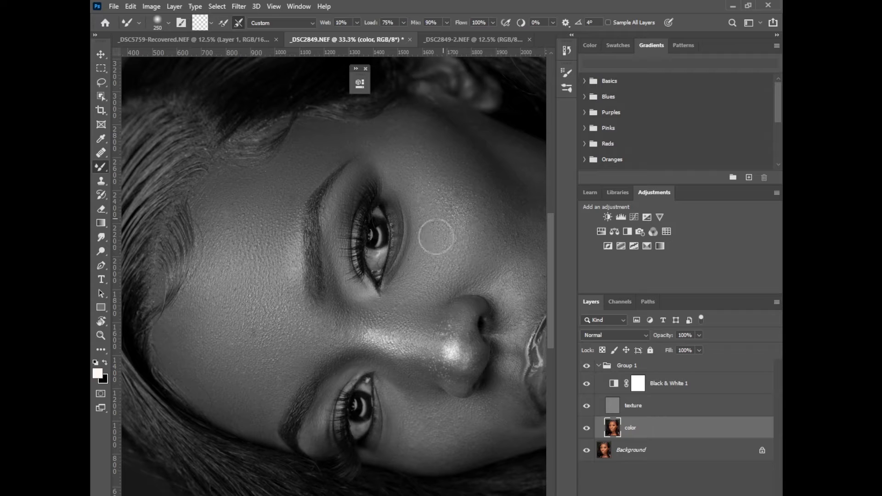
key(bracketleft)
key(bracketleft)
key(bracketright)
key(bracketright)
key(bracketright)
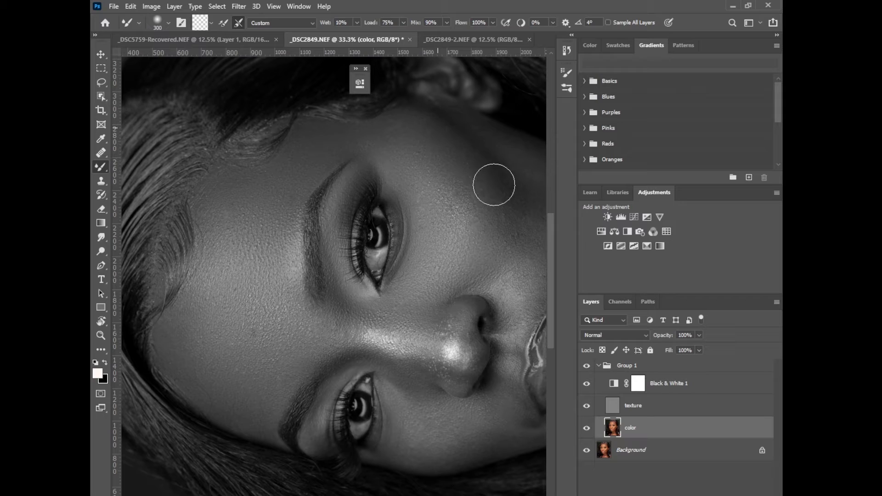
Blend the tones under the left eye and across the left cheek with the Mixer Brush, starting at size 175
key(r)
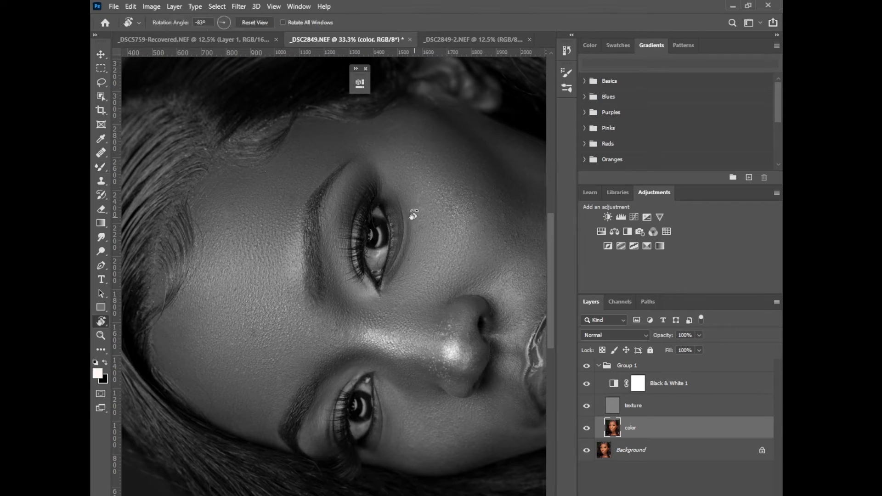
drag(413, 214, 358, 320)
drag(347, 230, 258, 352)
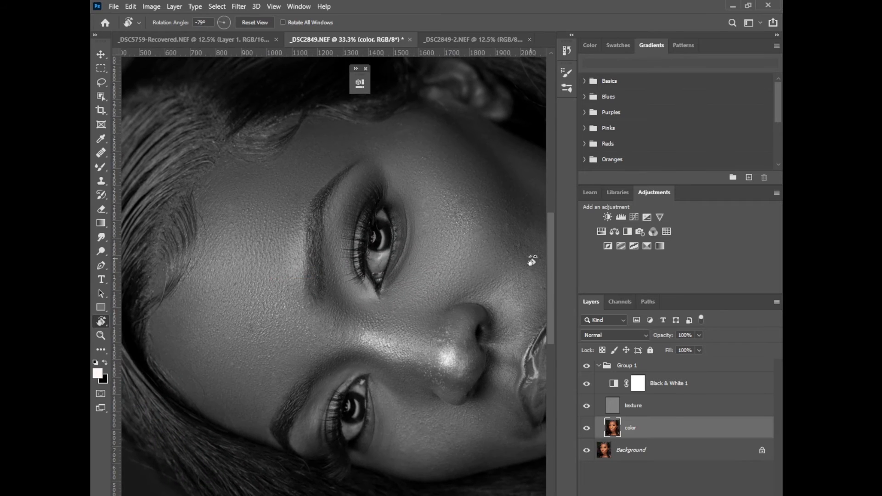
scroll(553, 296, down, 3)
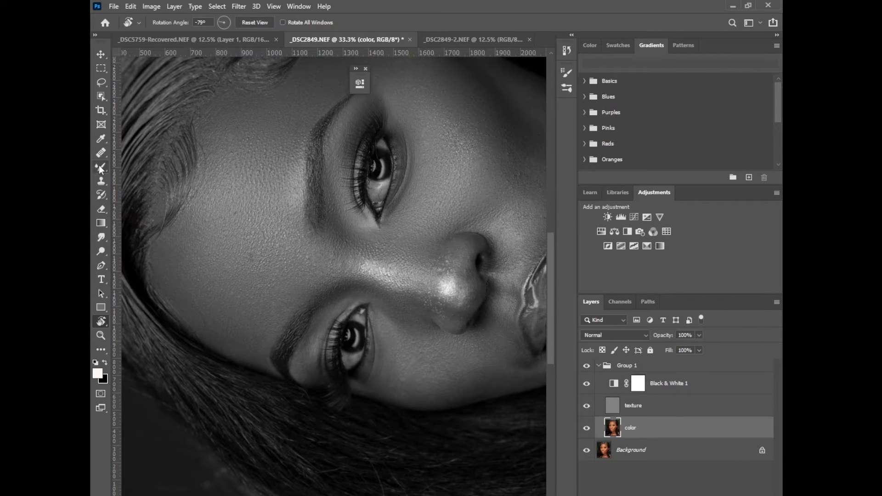
click(100, 166)
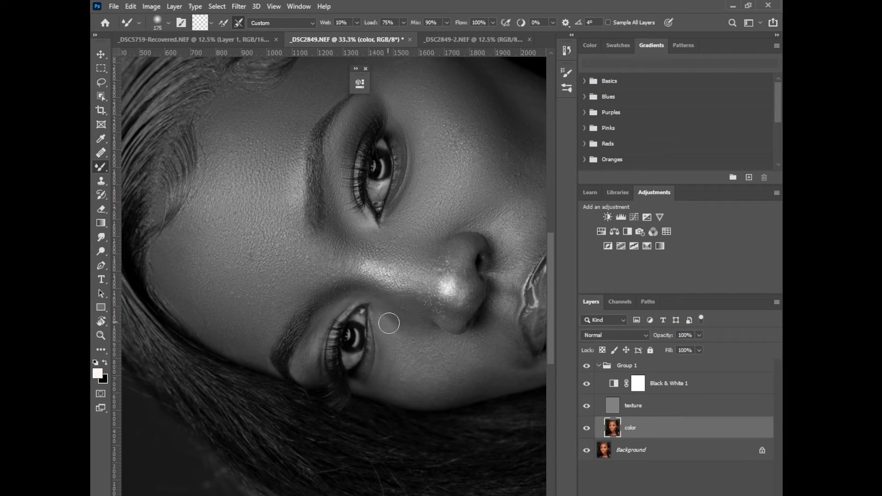
key(bracketright)
key(bracketright)
key(bracketright)
key(bracketleft)
Rotate the canvas view to 162° and blend the tones along the nose with the Mixer Brush at size 175
key(r)
drag(345, 234, 262, 327)
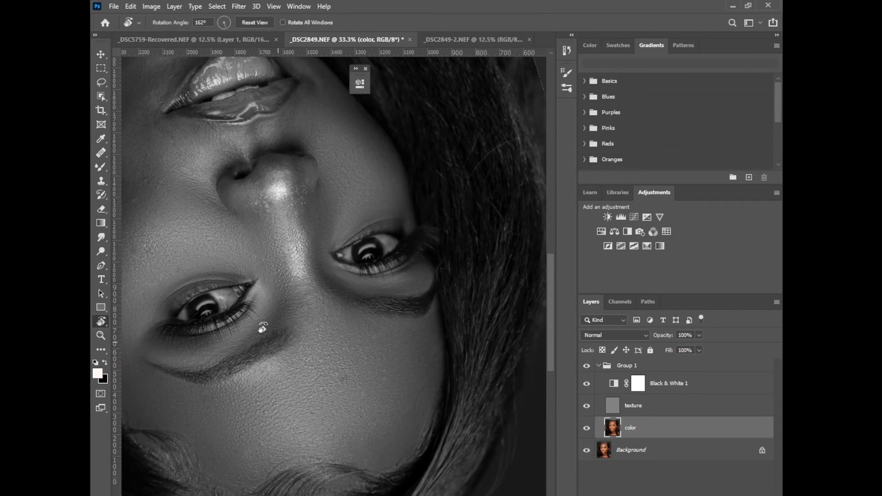
click(102, 168)
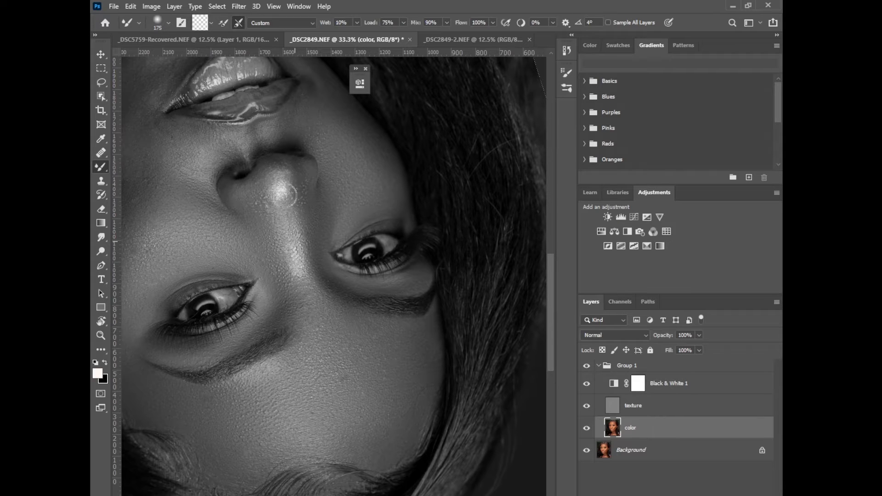
Blend the light and dark patches across the right cheek on the color layer, enlarging the Mixer Brush to 250
scroll(536, 295, up, 4)
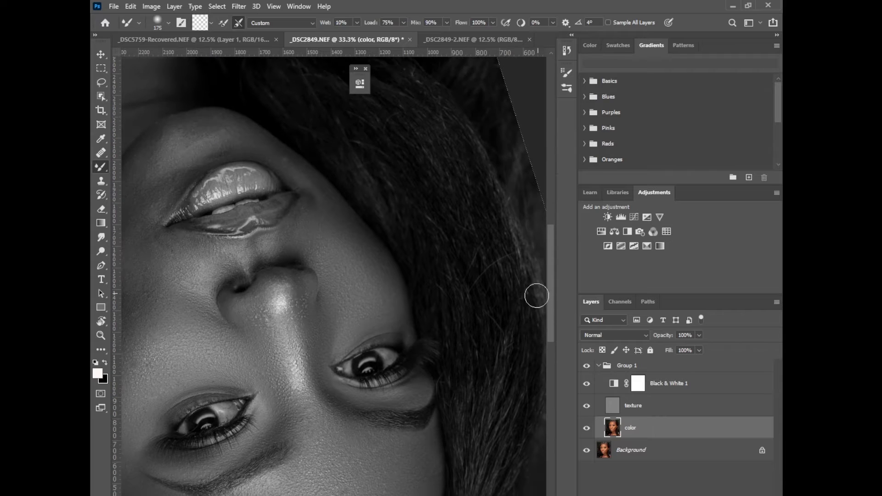
scroll(294, 427, left, 5)
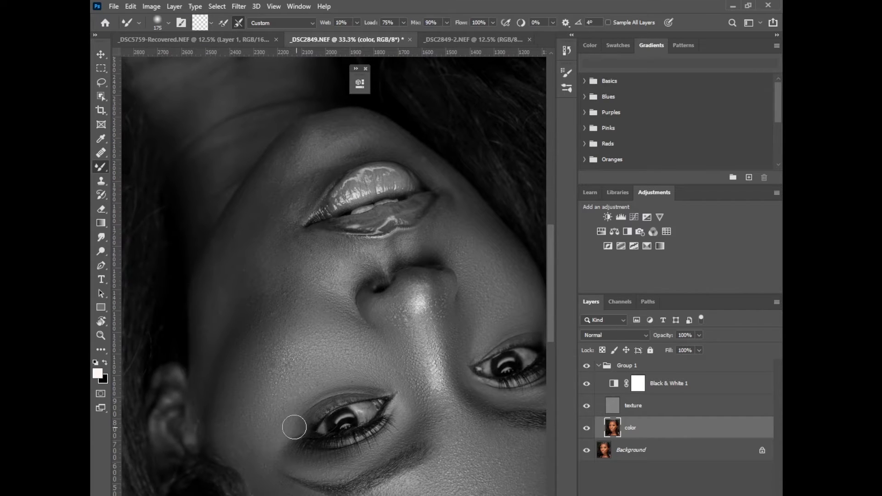
key(bracketright)
key(bracketright)
key(bracketright)
key(bracketright)
key(bracketleft)
key(bracketleft)
Return the canvas view to upright and reactivate the Mixer Brush
click(100, 111)
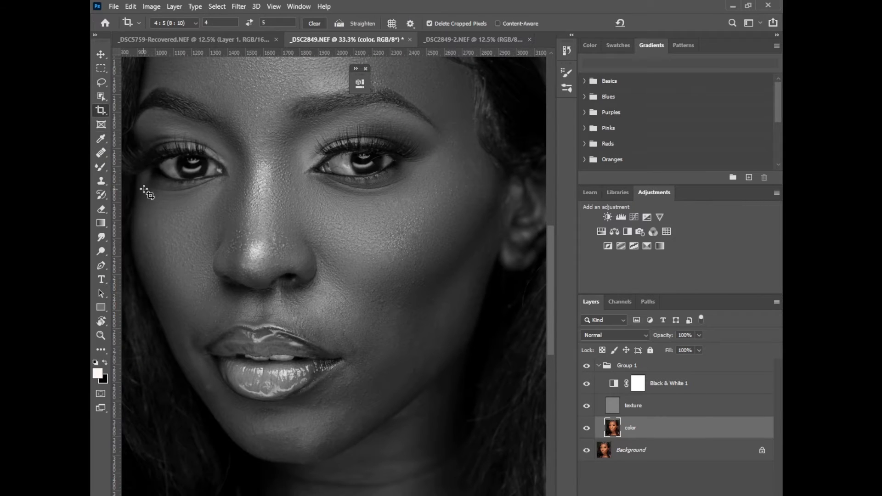
right_click(102, 166)
click(136, 196)
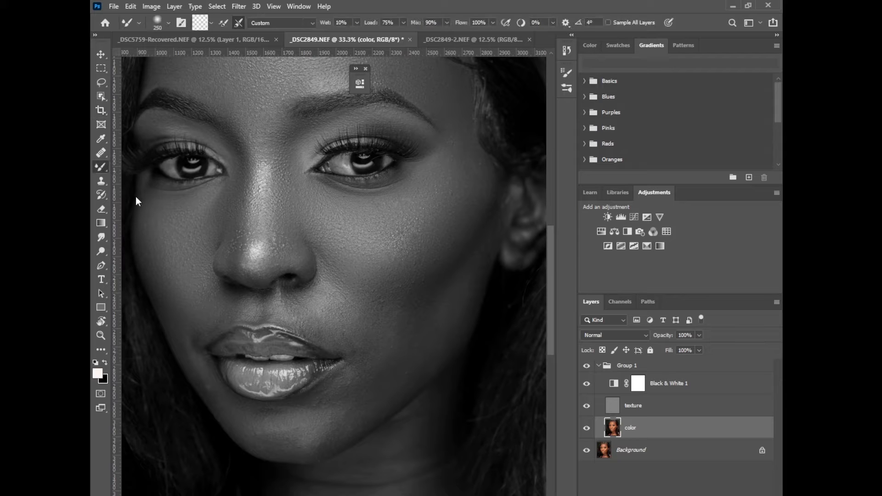
Compare the portrait in color with and without Group 1, hiding Black & White 1 for the check and restoring it
key(ctrl+minus)
key(ctrl+minus)
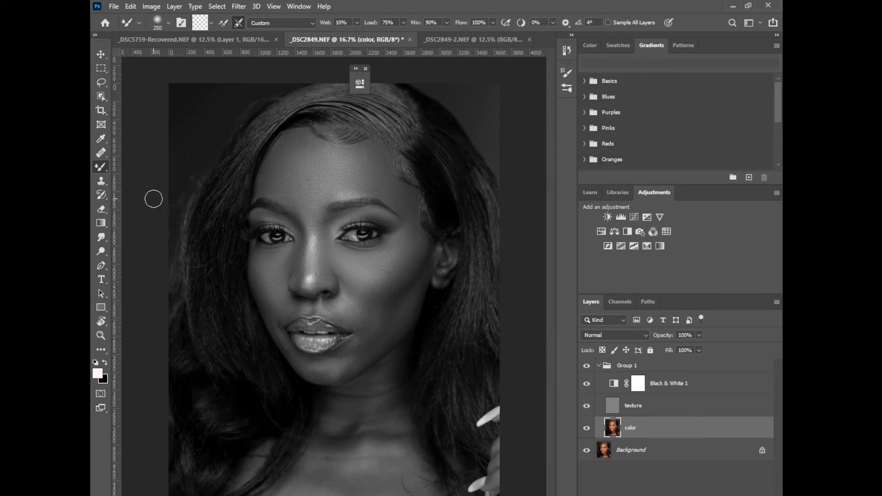
click(598, 366)
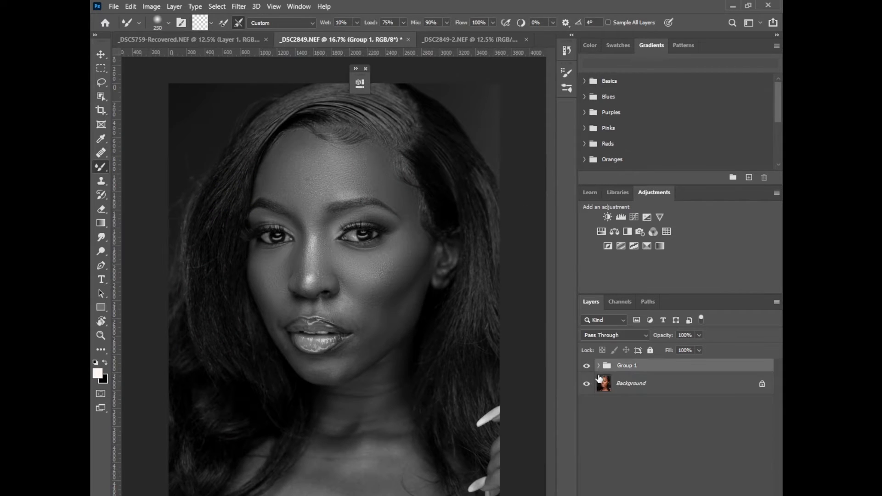
click(598, 366)
click(587, 384)
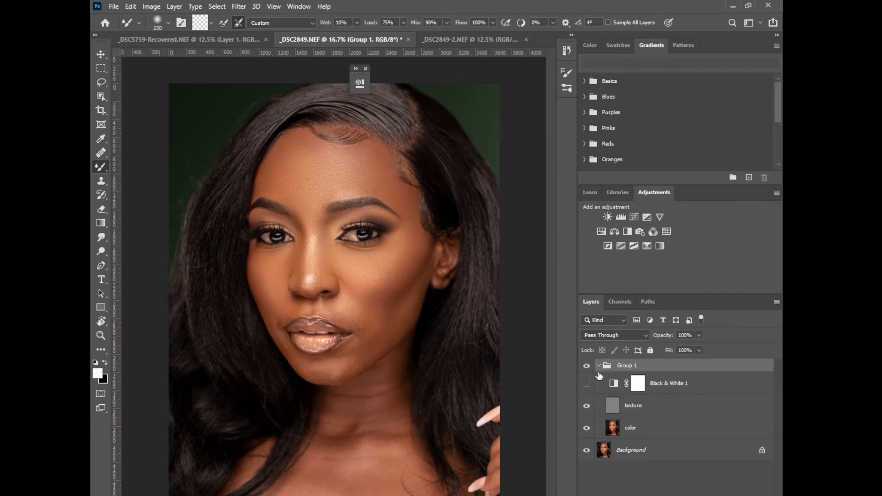
click(599, 366)
click(587, 367)
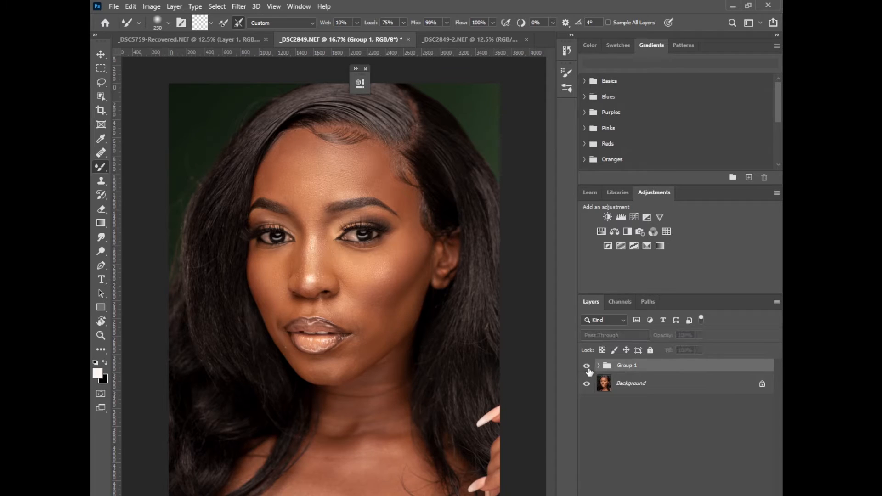
click(587, 367)
click(587, 366)
click(587, 366)
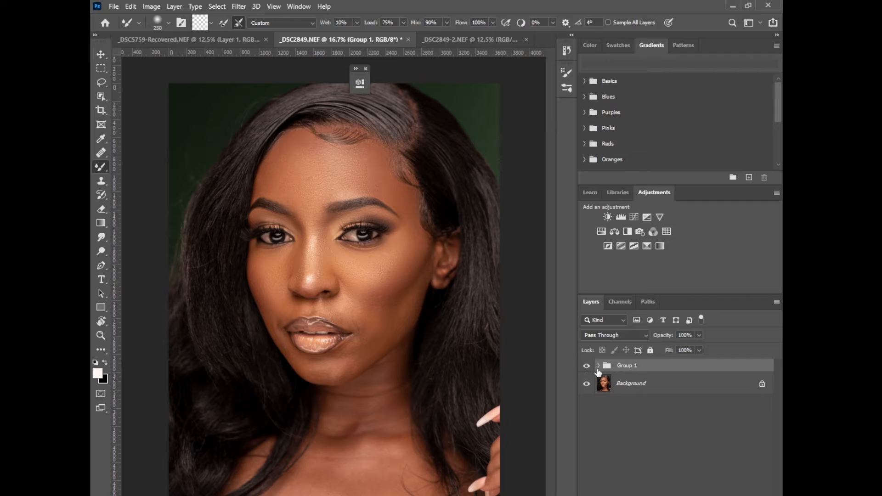
click(598, 366)
click(588, 384)
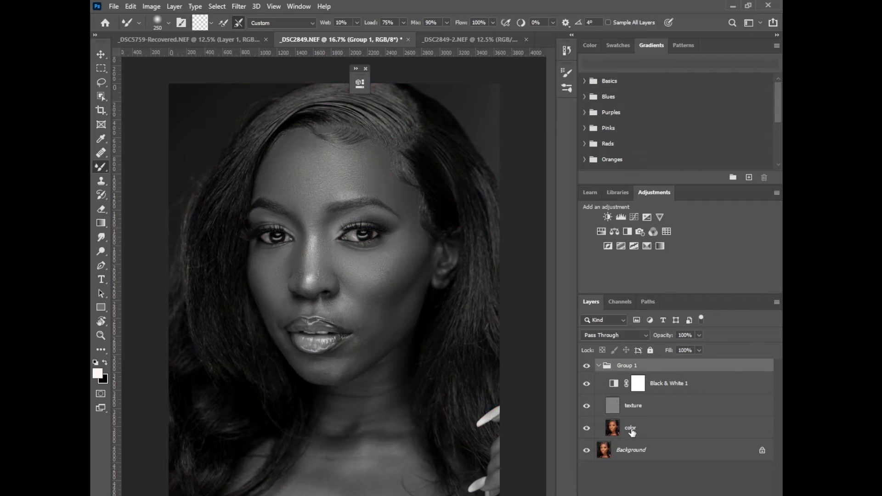
On the color layer, blend the tones across the right cheek and jaw with the Mixer Brush between sizes 250 and 300
key(ctrl+plus)
key(ctrl+plus)
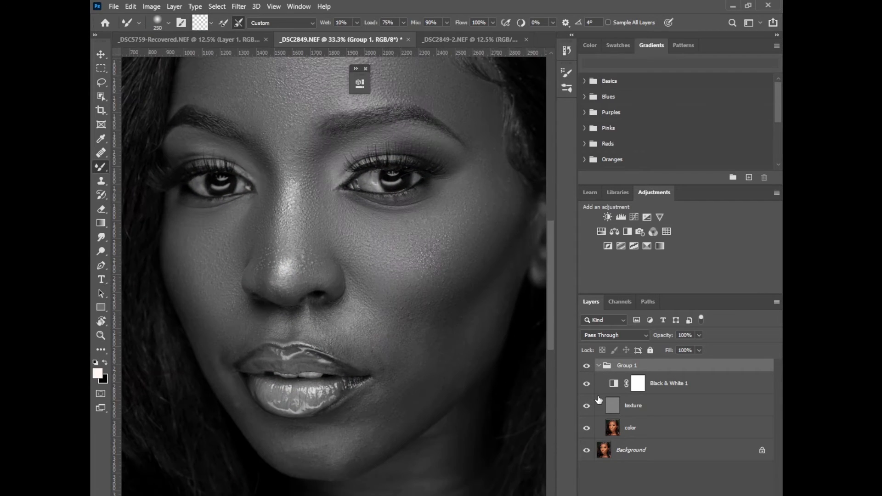
right_click(101, 169)
click(137, 201)
click(637, 437)
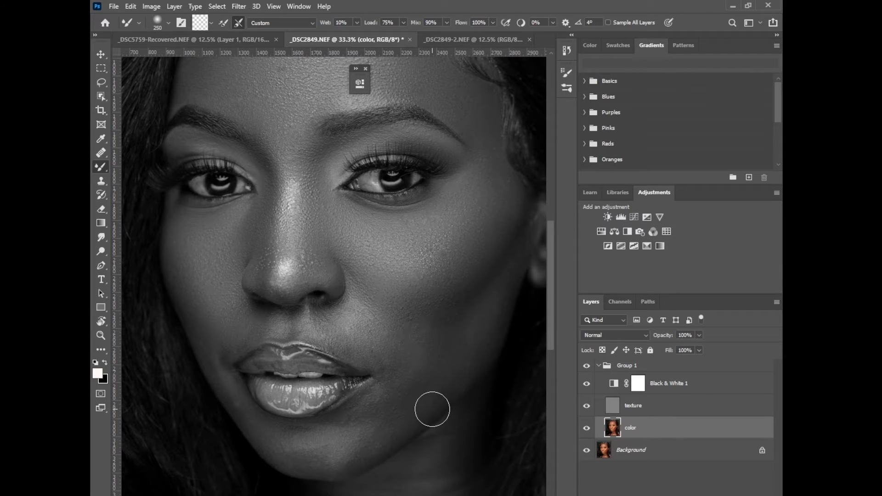
key(bracketright)
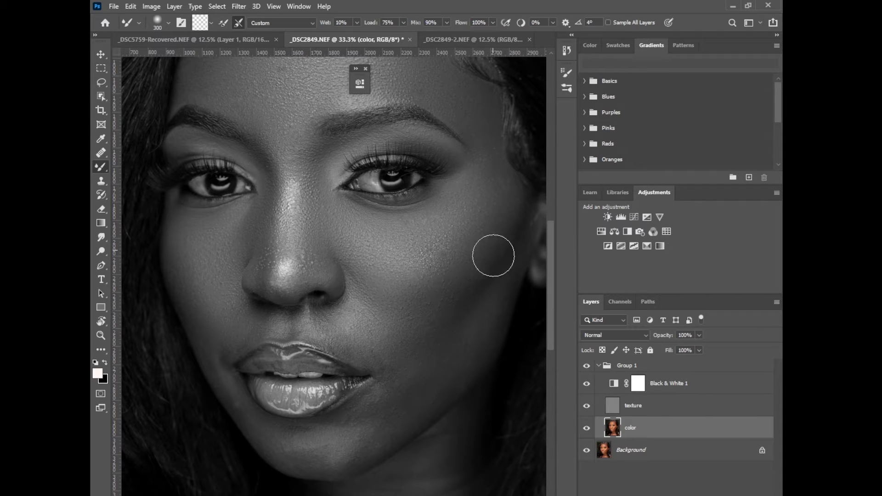
key(bracketleft)
key(bracketleft)
key(bracketright)
key(bracketright)
Blend the tones along the edge of the left cheek, starting at size 300 and reducing the Mixer Brush to 175
drag(296, 310, 383, 242)
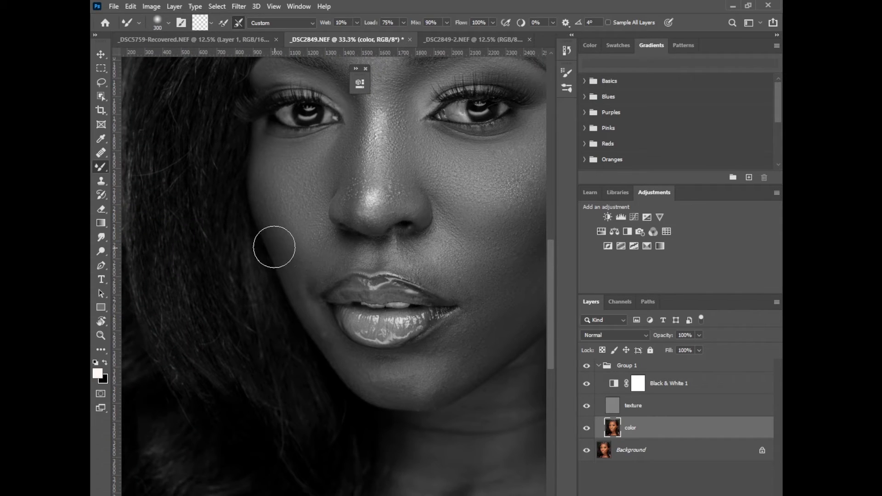
key(bracketleft)
key(bracketleft)
key(bracketleft)
Blend the uneven tones on the chin and around the mouth, enlarging the Mixer Brush to 250
scroll(551, 303, down, 3)
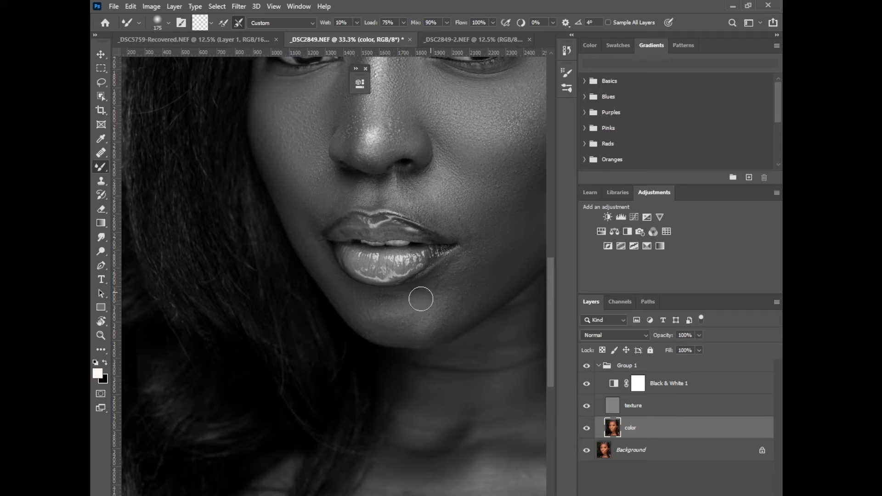
key(bracketright)
key(bracketright)
mouse_move(375, 317)
mouse_down()
mouse_move(476, 285)
mouse_move(423, 328)
mouse_move(358, 304)
mouse_move(448, 292)
mouse_move(424, 305)
mouse_move(458, 277)
mouse_move(467, 292)
mouse_move(437, 331)
mouse_move(382, 331)
mouse_move(349, 304)
mouse_move(348, 292)
mouse_move(375, 313)
mouse_up()
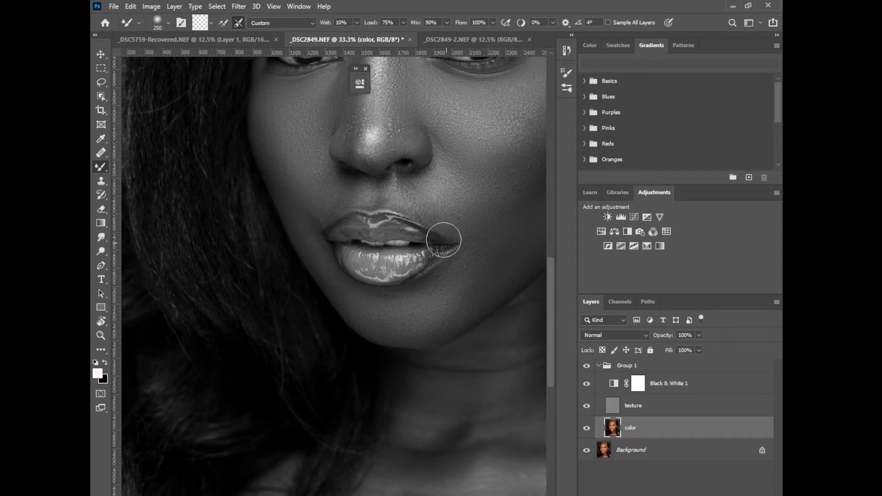
Hide the Black & White 1 layer, compare the portrait with and without Group 1, and reselect the color layer
key(ctrl+minus)
key(ctrl+minus)
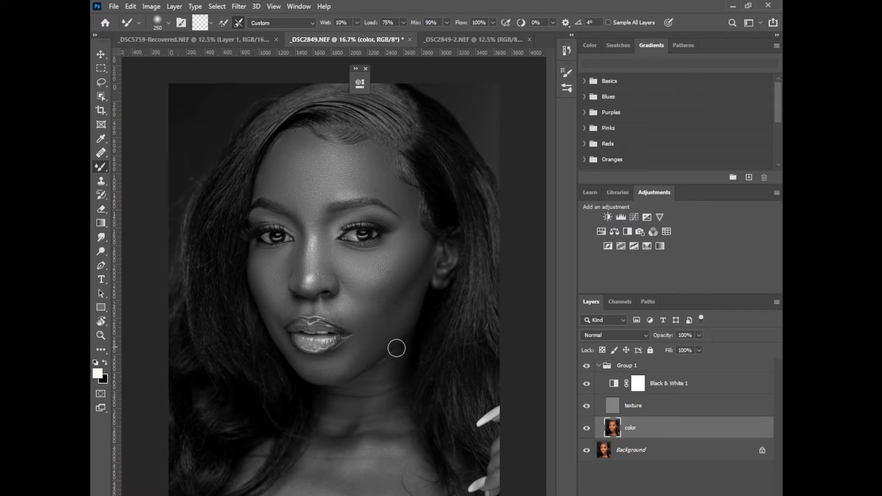
click(587, 383)
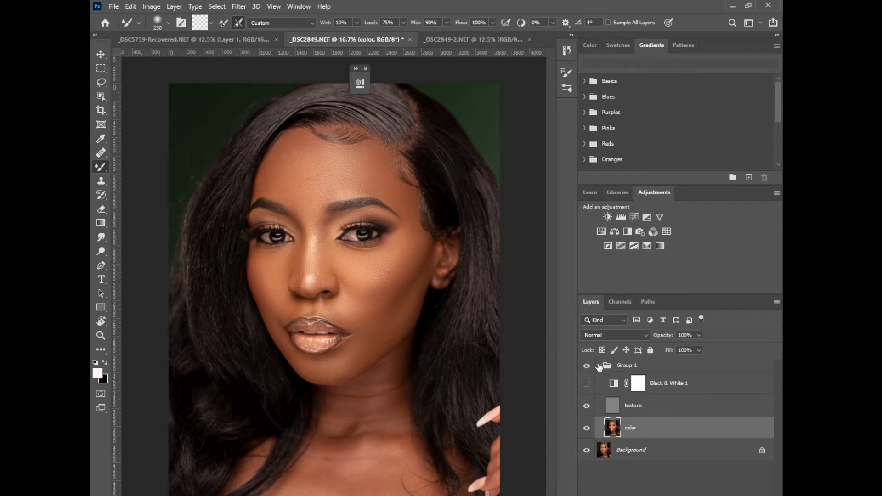
click(598, 366)
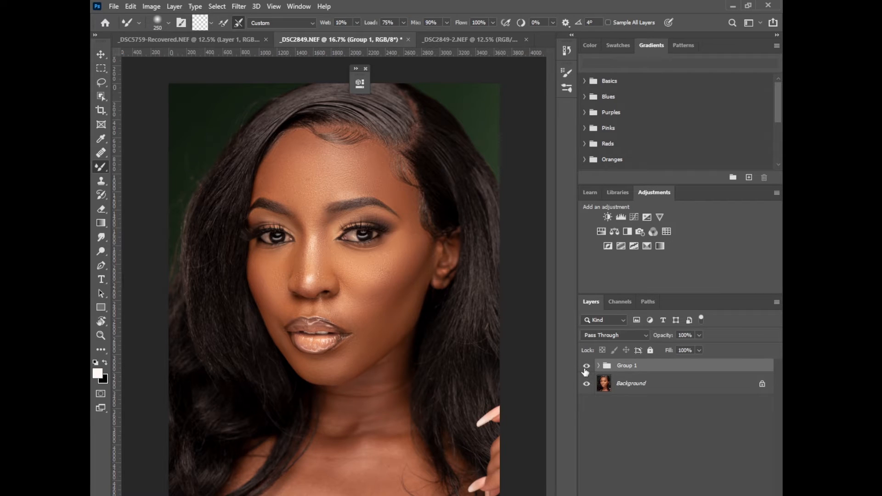
click(585, 369)
click(586, 369)
click(599, 366)
click(630, 433)
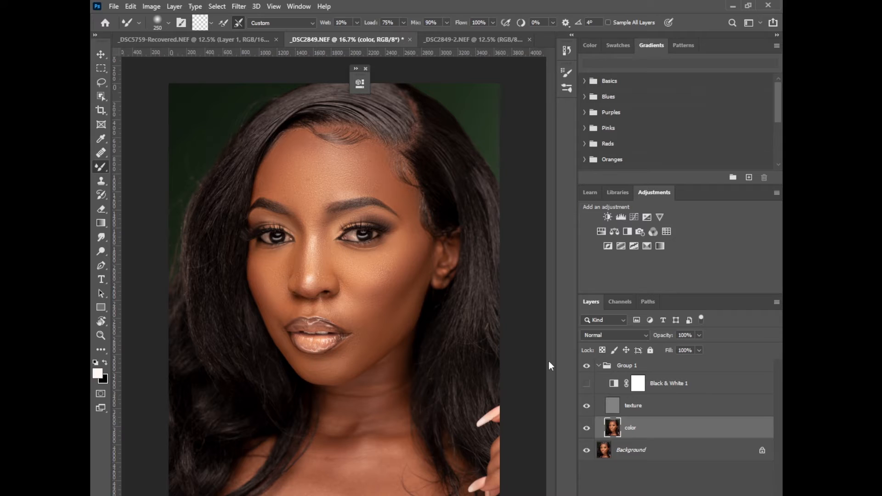
Blend the uneven tones on the chest and neck with the Mixer Brush, using sizes 400 and 300
key(ctrl+plus)
drag(551, 301, 553, 338)
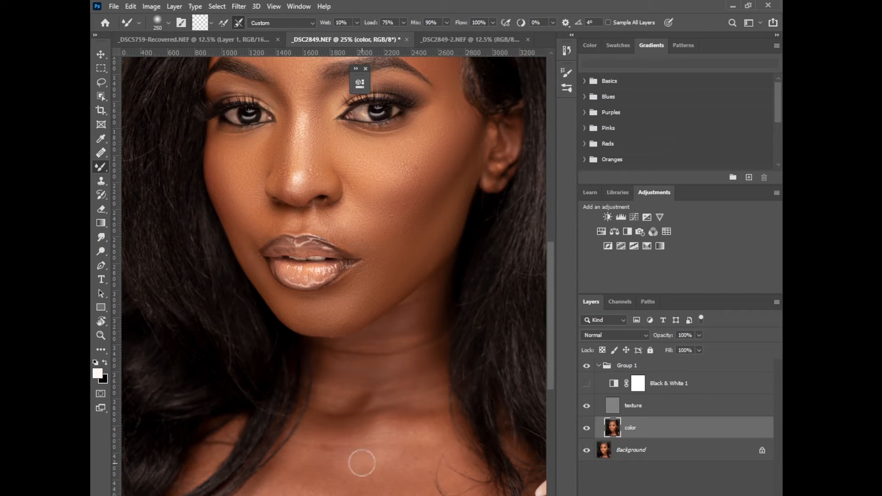
key(bracketright)
key(bracketright)
mouse_move(359, 475)
mouse_down()
mouse_move(285, 466)
mouse_move(296, 488)
mouse_move(337, 450)
mouse_up()
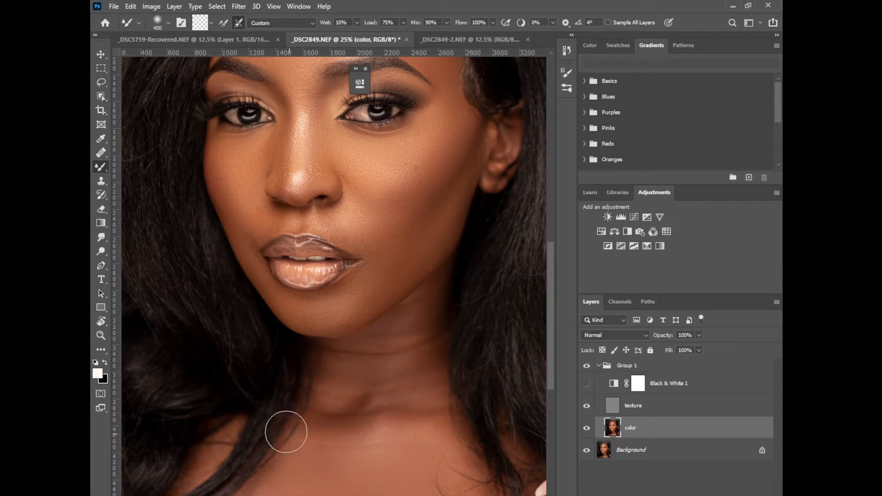
key(bracketleft)
key(bracketleft)
key(bracketright)
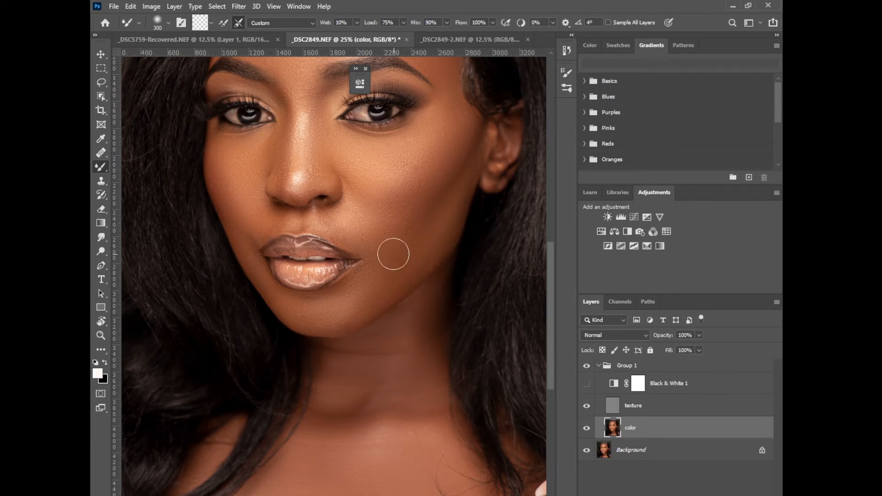
Touch up the remaining uneven tones on the forehead, right cheek and chest with the Mixer Brush between sizes 200 and 400
key(bracketleft)
key(bracketleft)
drag(551, 282, 537, 241)
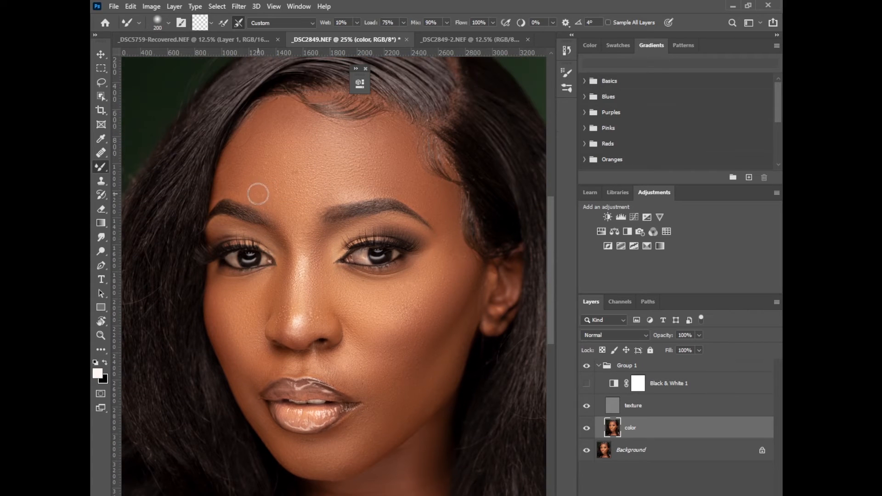
key(bracketright)
key(bracketright)
key(bracketright)
mouse_move(248, 170)
mouse_down()
mouse_move(283, 197)
mouse_move(294, 150)
mouse_move(284, 142)
mouse_move(236, 175)
mouse_move(275, 113)
mouse_move(281, 120)
mouse_move(268, 149)
mouse_move(309, 158)
mouse_move(251, 174)
mouse_move(307, 188)
mouse_move(260, 180)
mouse_move(310, 150)
mouse_move(309, 121)
mouse_move(390, 142)
mouse_move(386, 162)
mouse_move(377, 158)
mouse_move(406, 137)
mouse_move(445, 211)
mouse_move(471, 299)
mouse_move(432, 295)
mouse_move(444, 259)
mouse_move(445, 341)
mouse_move(415, 392)
mouse_move(503, 353)
mouse_up()
drag(551, 320, 552, 362)
mouse_move(435, 407)
mouse_down()
mouse_move(447, 459)
mouse_move(477, 485)
mouse_up()
On the texture layer, clone clean skin over the blemishes above the right mouth corner and on the right cheek at size 70
click(633, 413)
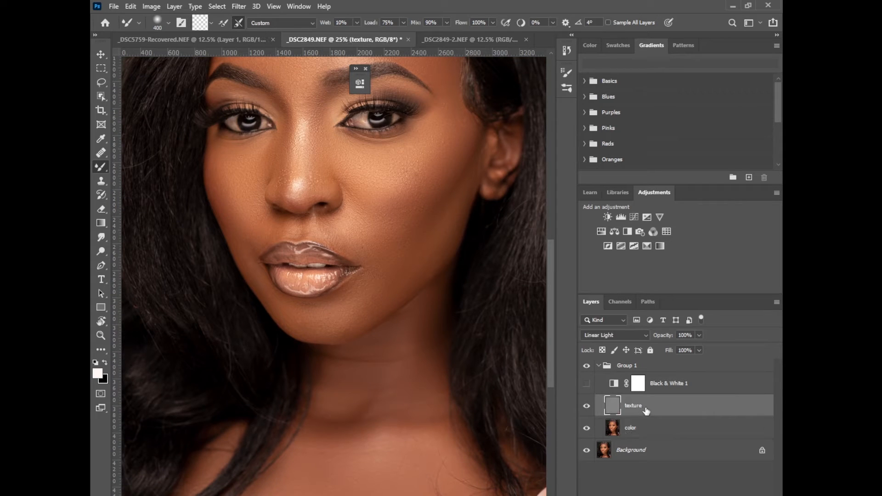
click(101, 182)
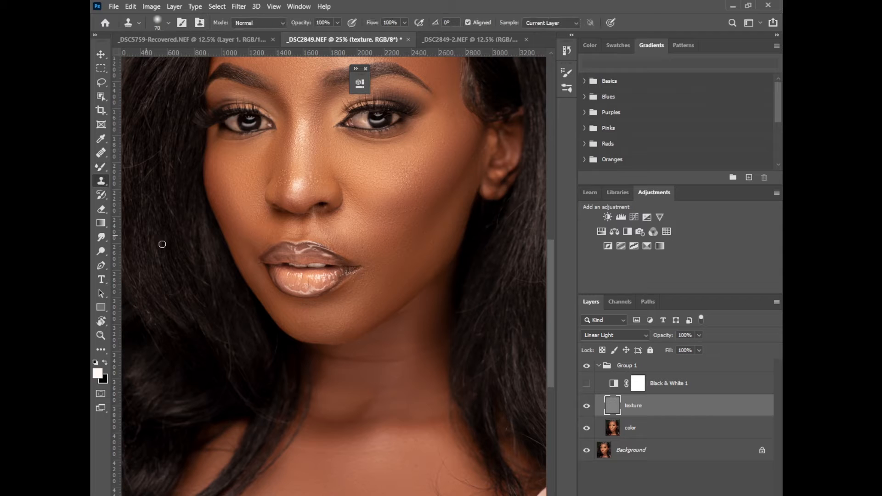
key(ctrl+plus)
key(ctrl+plus)
key(ctrl+plus)
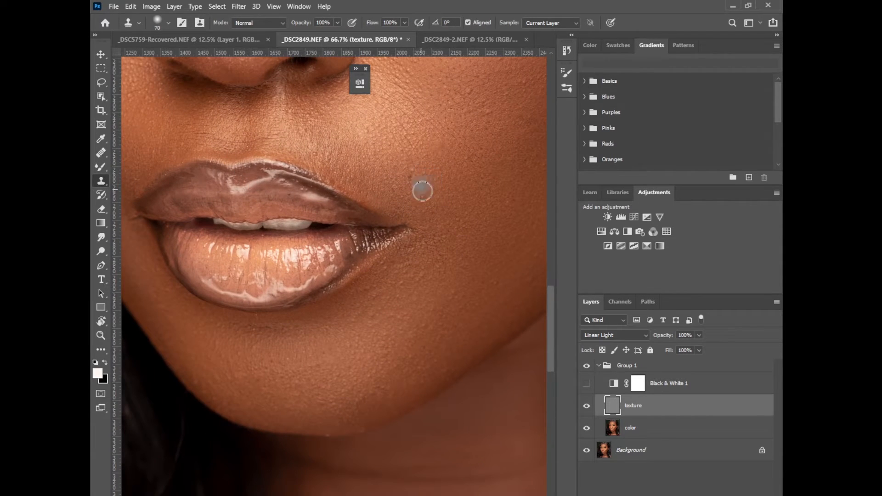
alt+click(410, 202)
click(411, 173)
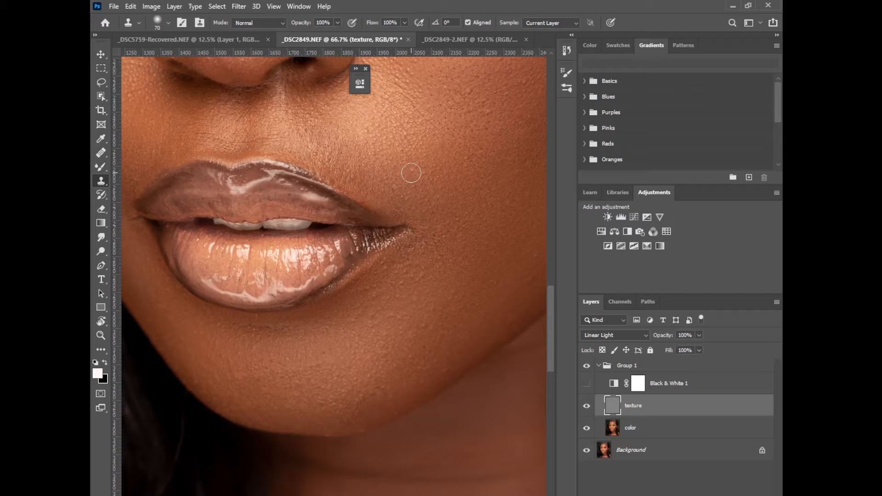
alt+click(474, 113)
click(468, 91)
Clone clean skin texture over the blemishes along the right jawline and under the chin with the Clone Stamp
drag(551, 300, 552, 310)
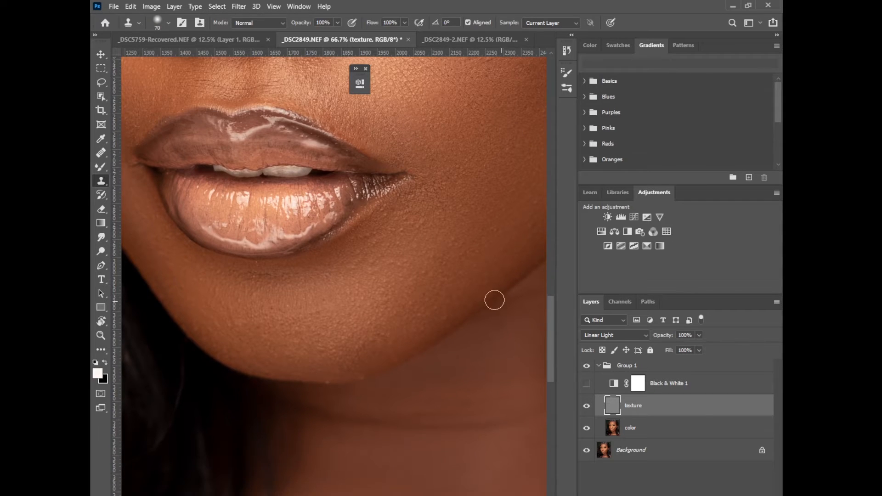
alt+click(450, 254)
click(469, 248)
alt+click(443, 317)
click(465, 284)
alt+click(440, 392)
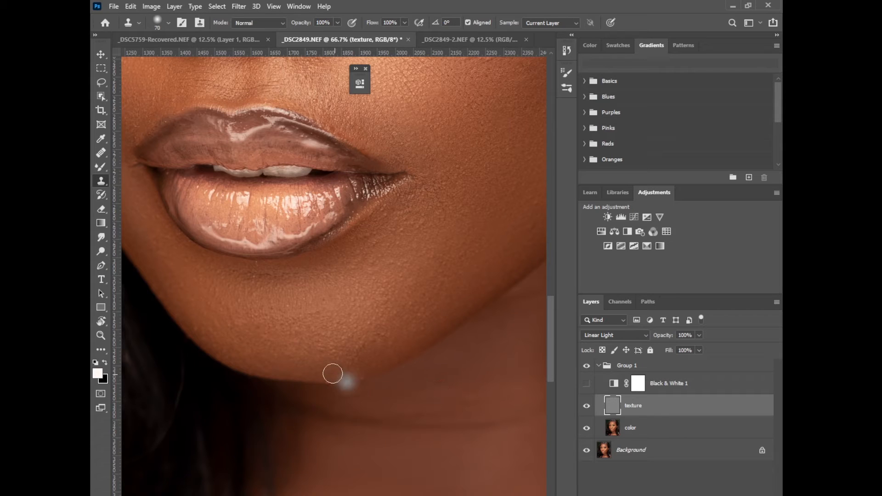
click(326, 383)
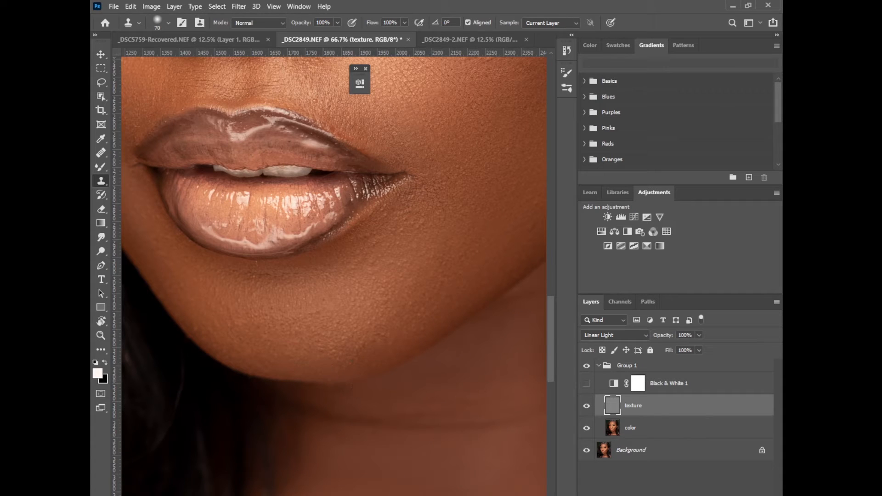
Clone clean skin texture over the blemishes on the middle of the right cheek beside the mouth
scroll(379, 187, right, 5)
alt+click(334, 177)
click(371, 197)
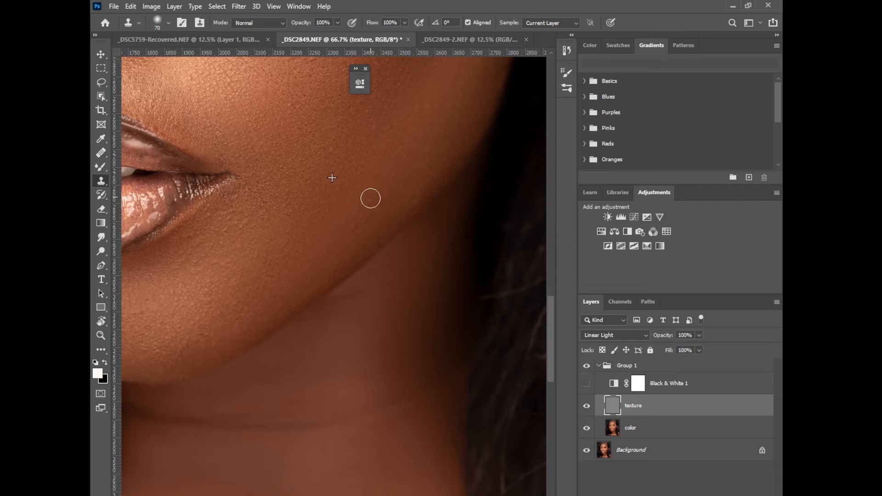
drag(553, 310, 551, 276)
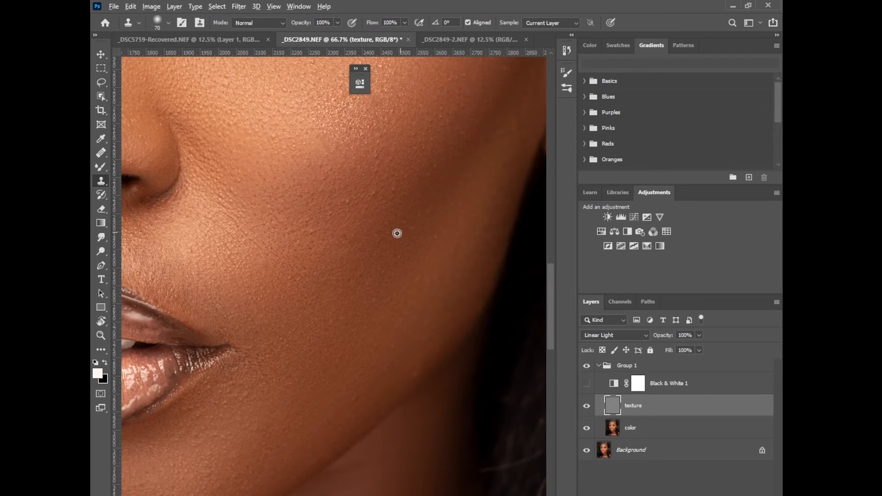
alt+click(352, 210)
drag(371, 195, 350, 205)
alt+click(369, 217)
click(395, 196)
click(372, 161)
Clone clean skin texture over the remaining blemishes from the lower right cheek out to the edge of the face
alt+click(310, 249)
click(309, 237)
alt+click(323, 298)
click(334, 312)
alt+click(369, 302)
drag(365, 287, 371, 290)
alt+click(423, 329)
click(405, 329)
click(423, 323)
alt+click(435, 265)
click(429, 258)
click(447, 230)
Clone clean skin texture over the blemishes between the right eye and the ear
drag(550, 300, 548, 266)
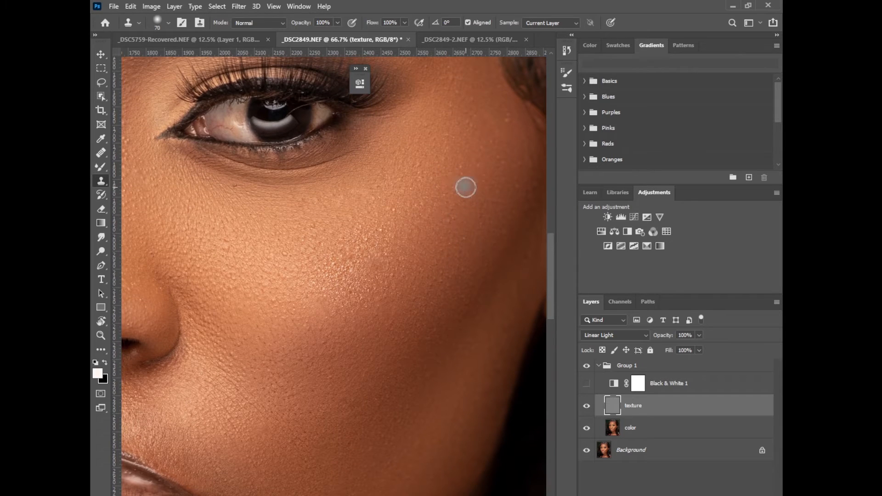
alt+click(508, 124)
click(509, 116)
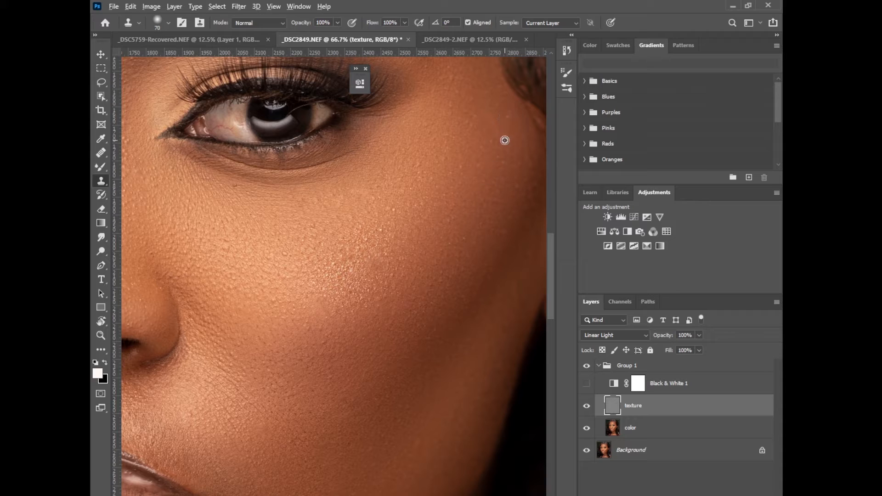
alt+click(505, 141)
click(509, 114)
Reduce the Clone Stamp size to 45 and clean the skin texture under the right eye and on the left cheek
key(bracketleft)
key(bracketleft)
key(bracketleft)
scroll(315, 185, left, 5)
alt+click(315, 183)
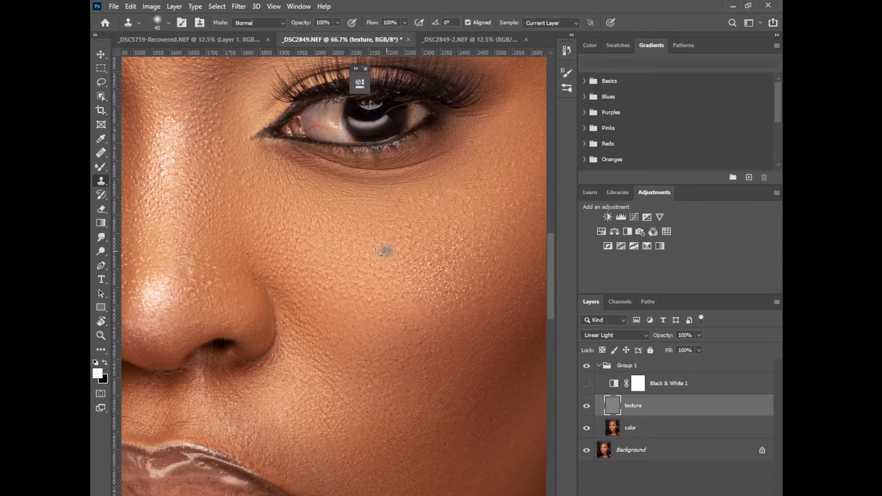
scroll(279, 273, left, 10)
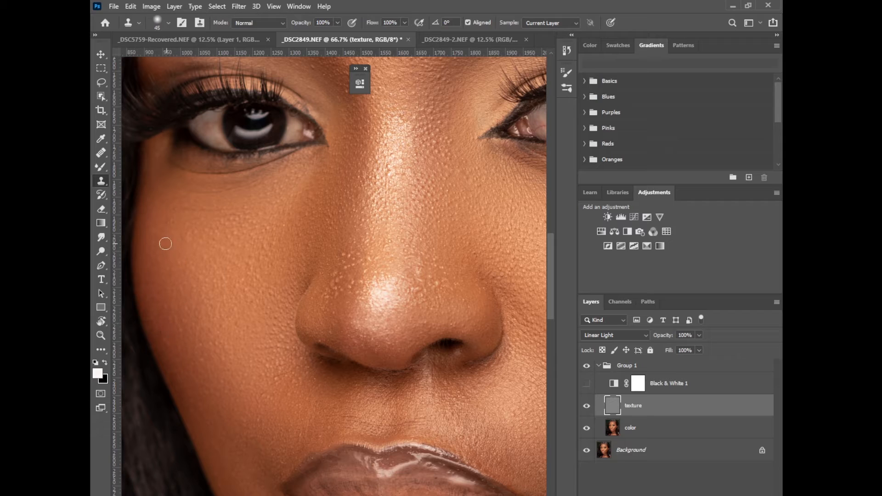
alt+click(192, 247)
alt+click(285, 388)
Clone smoother skin texture over the bumps on the side and tip of the nose
alt+click(339, 305)
mouse_move(331, 290)
mouse_down()
mouse_move(353, 265)
mouse_move(354, 244)
mouse_up()
alt+click(372, 268)
click(362, 257)
drag(436, 283, 438, 281)
Clone clean skin texture over the spots on the left and middle of the forehead
drag(553, 250, 553, 234)
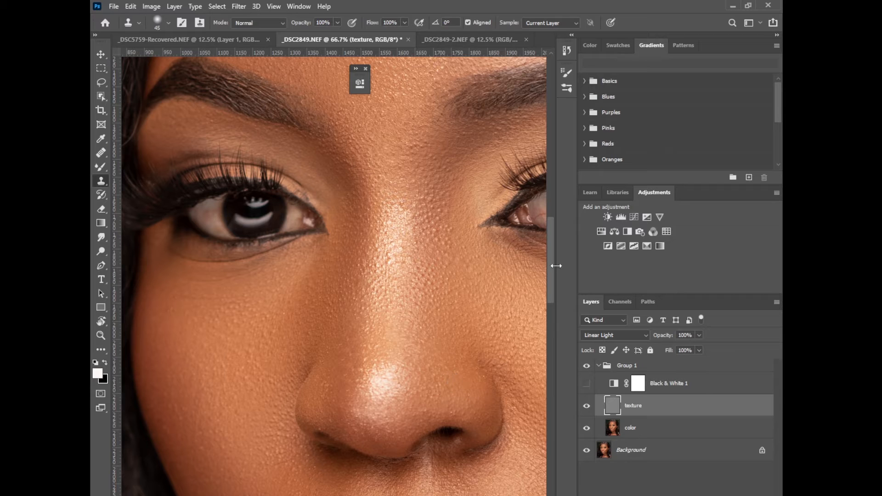
scroll(545, 235, up, 5)
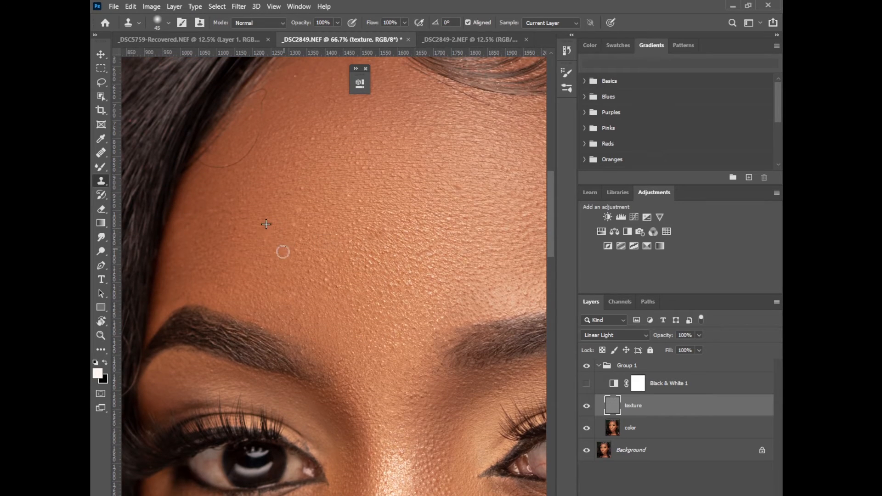
drag(269, 269, 275, 263)
alt+click(294, 265)
click(297, 250)
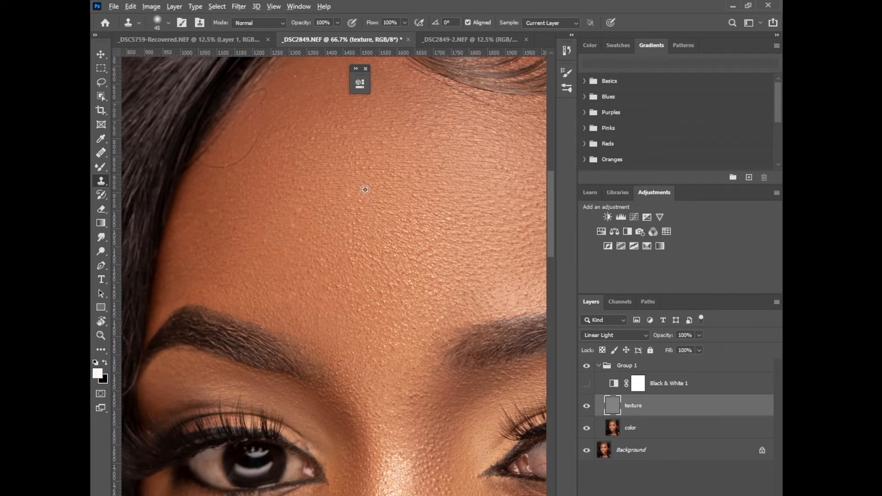
click(296, 212)
alt+click(349, 204)
click(349, 192)
alt+click(365, 168)
click(368, 154)
Clone out the stray curved hair beside the left hairline and the small spots on the central forehead
mouse_move(227, 166)
mouse_down()
mouse_move(263, 125)
mouse_move(265, 90)
mouse_up()
scroll(441, 223, up, 3)
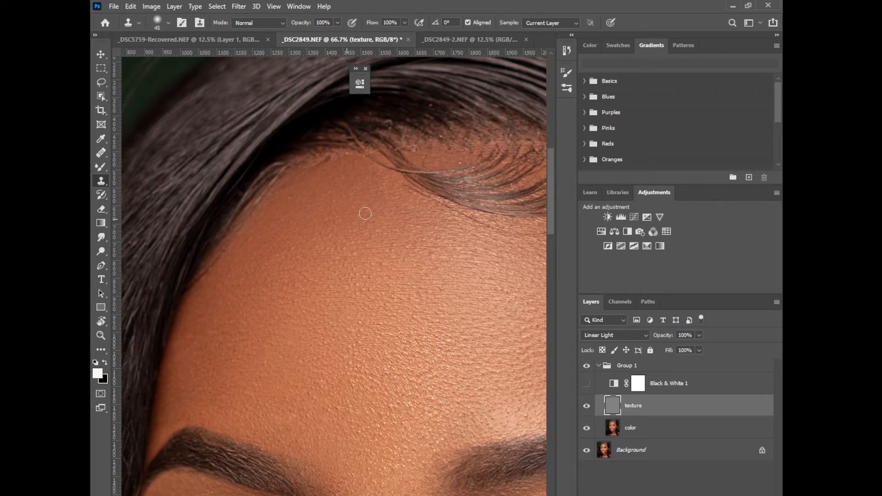
alt+click(361, 291)
mouse_move(363, 318)
mouse_down()
mouse_move(370, 352)
mouse_move(356, 430)
mouse_move(371, 400)
mouse_move(364, 315)
mouse_up()
alt+click(361, 335)
Check the whole face and clone over the leftover spots on the forehead and between the eyebrows
key(ctrl+minus)
key(ctrl+minus)
key(ctrl+minus)
key(ctrl+minus)
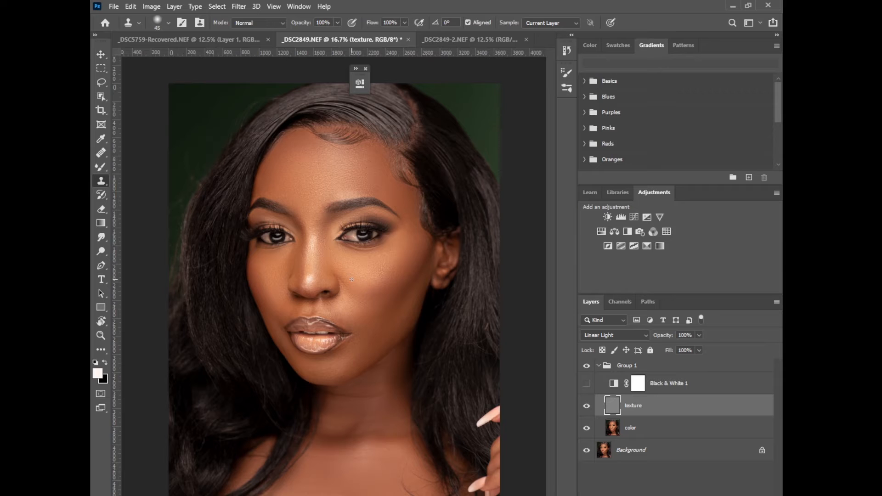
key(ctrl+plus)
key(ctrl+plus)
key(ctrl+plus)
key(ctrl+plus)
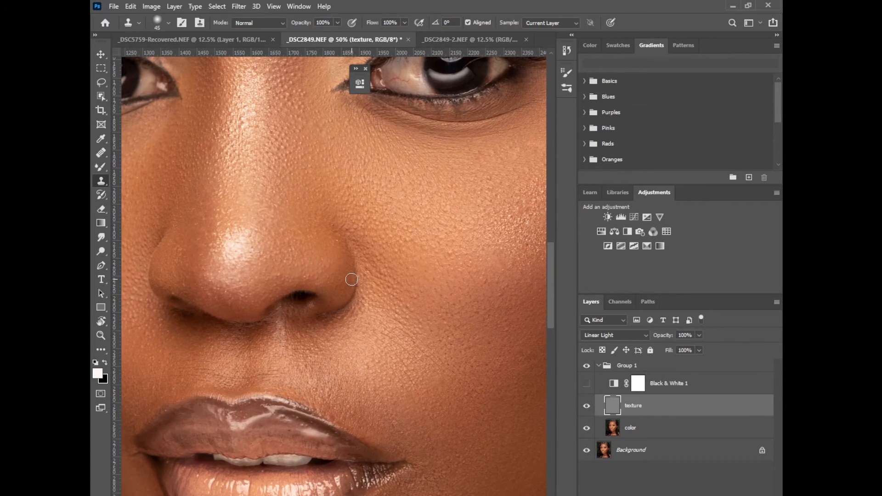
scroll(341, 286, up, 10)
scroll(340, 285, left, 5)
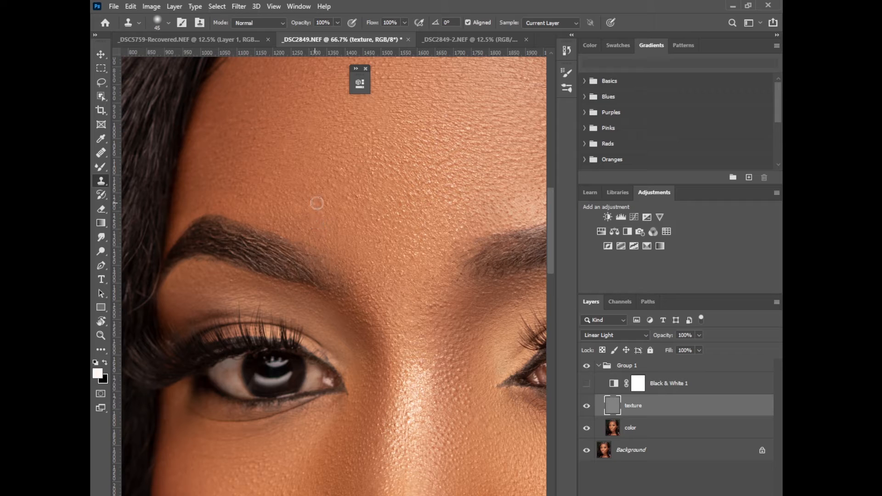
click(367, 167)
click(405, 256)
drag(554, 248, 552, 224)
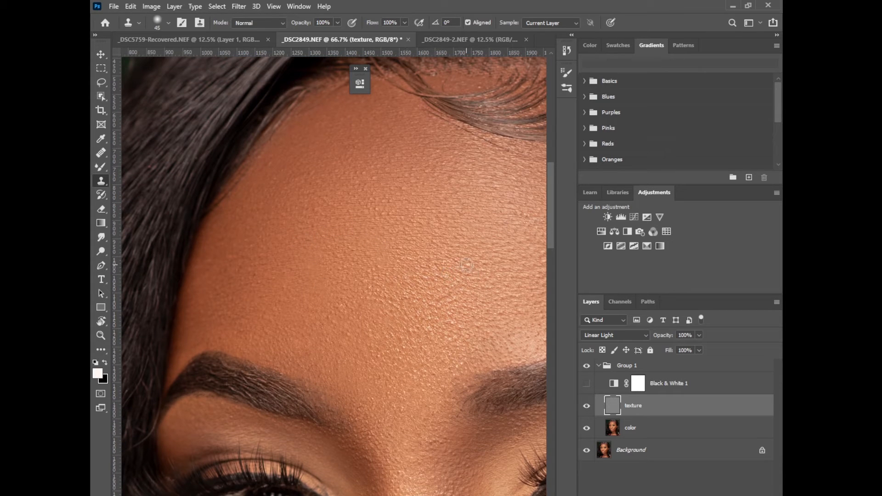
Collapse Group 1 and toggle its visibility to compare the portrait before and after the skin retouching
scroll(423, 197, down, 5)
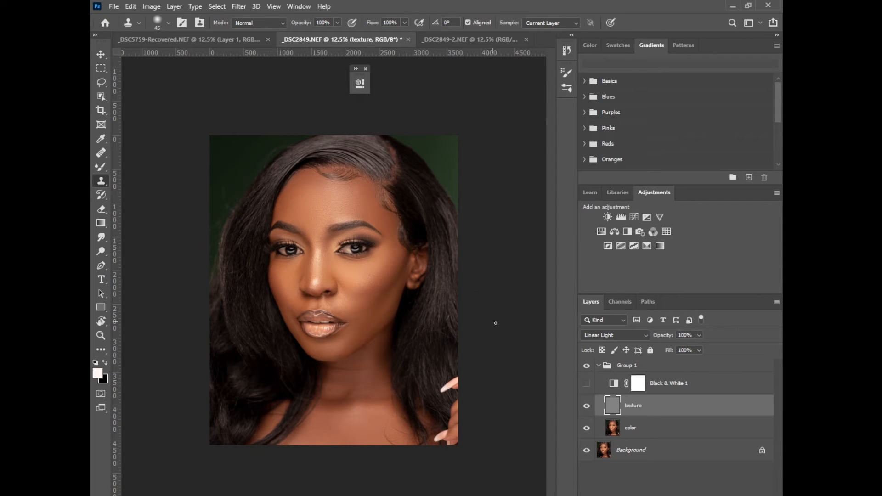
click(606, 367)
click(599, 365)
click(587, 366)
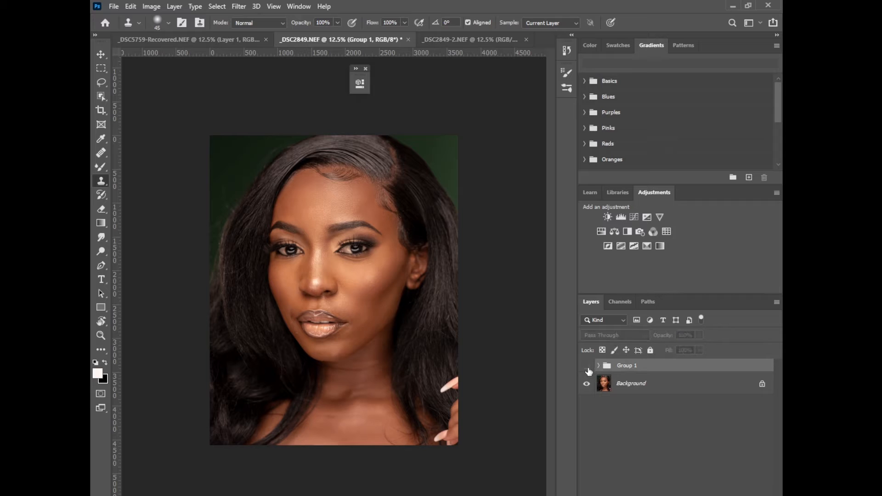
click(587, 366)
click(587, 366)
key(ctrl+plus)
key(ctrl+plus)
key(ctrl+plus)
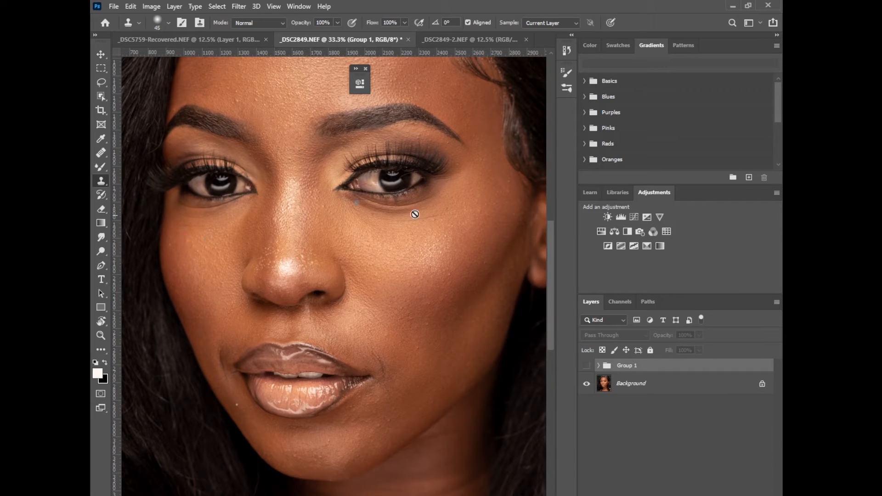
click(587, 367)
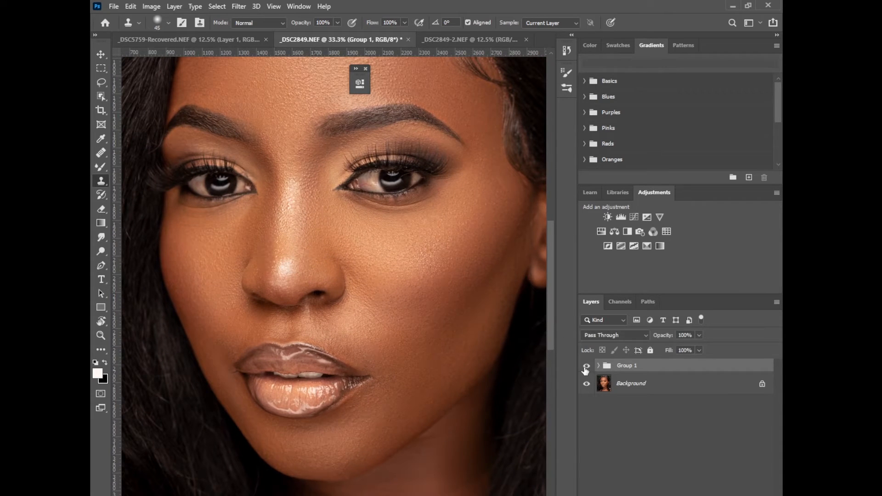
scroll(550, 278, up, 5)
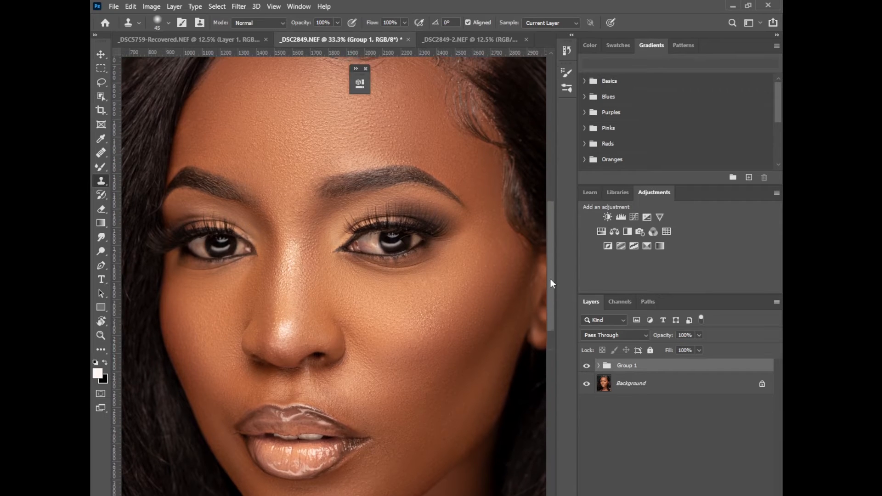
click(585, 366)
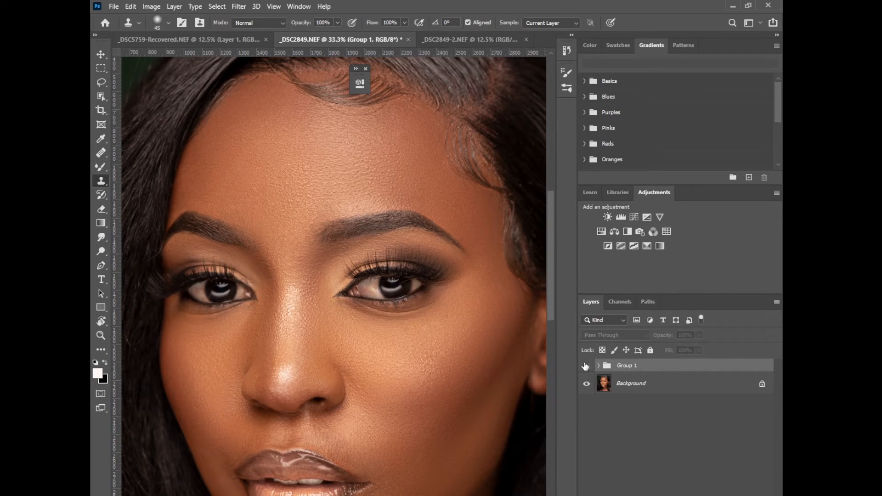
click(585, 366)
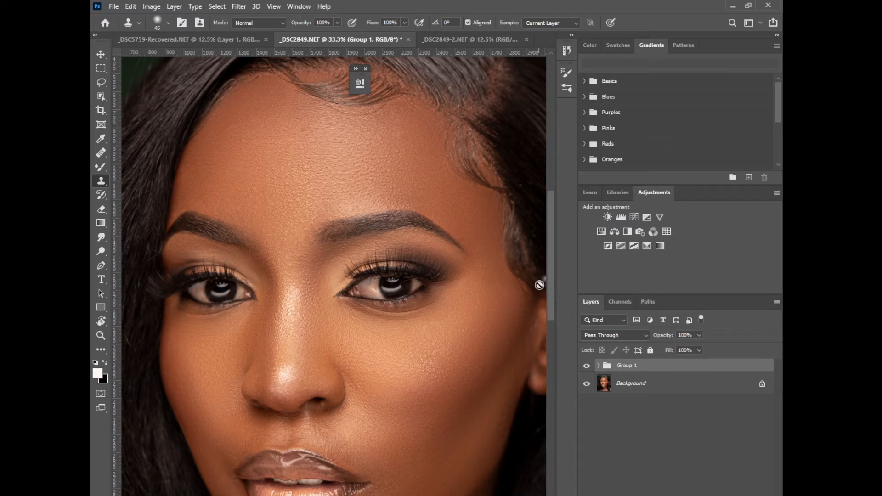
scroll(553, 308, up, 1)
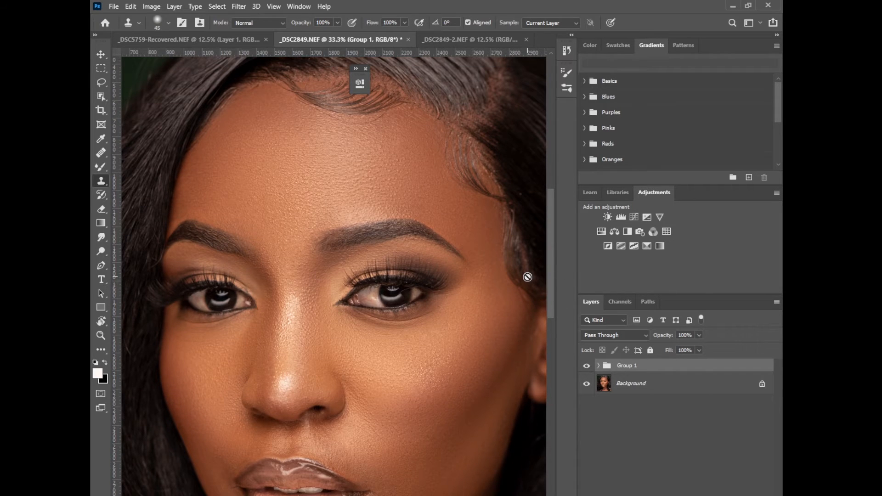
key(ctrl+minus)
key(ctrl+minus)
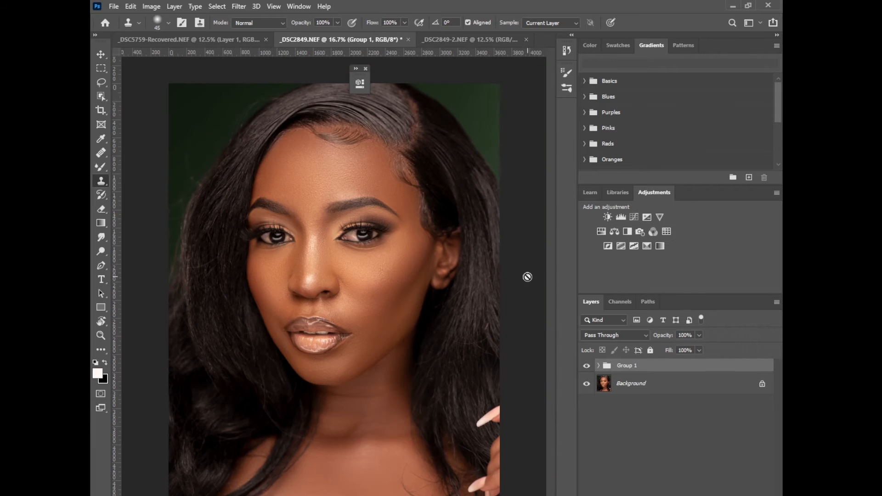
key(ctrl+plus)
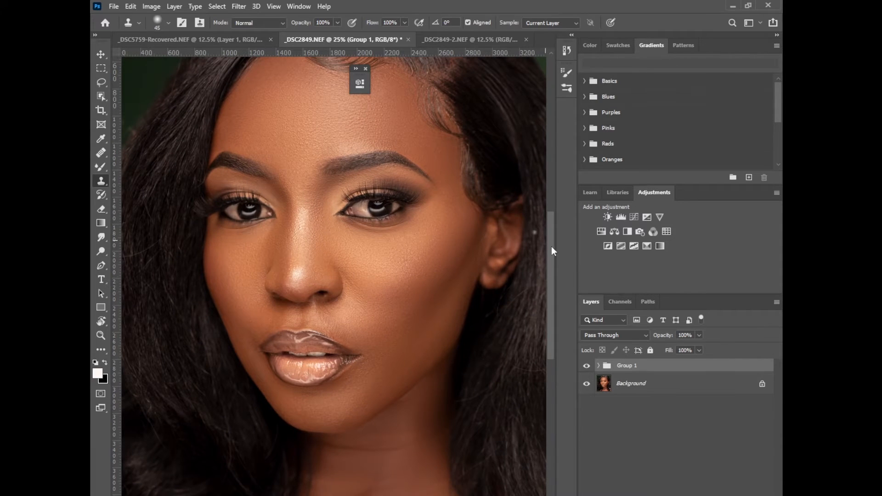
scroll(551, 248, up, 3)
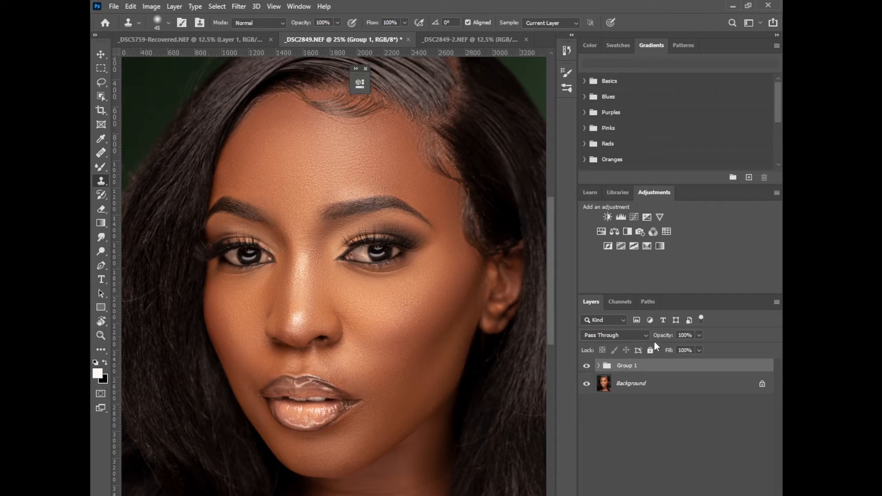
Add a Curves adjustment layer above Group 1 and pull the RGB curve's midpoint down to darken the image
click(703, 494)
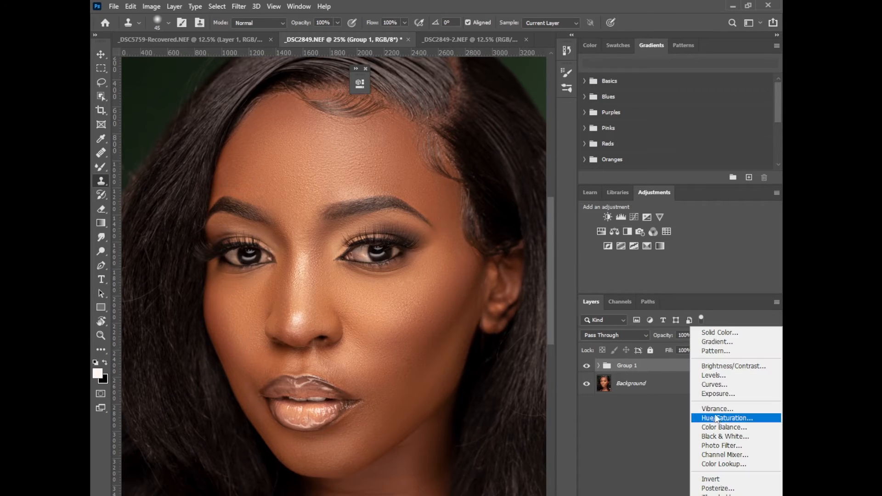
click(715, 385)
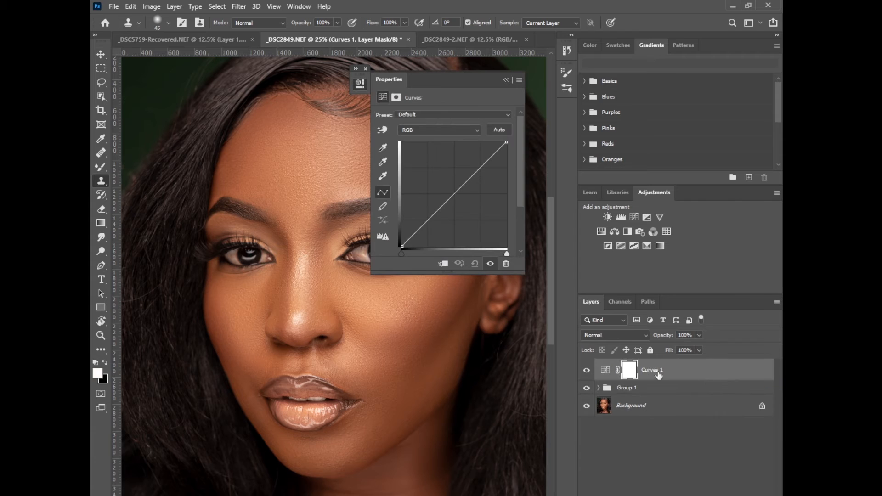
mouse_move(454, 192)
mouse_down()
mouse_move(468, 211)
mouse_move(460, 203)
mouse_up()
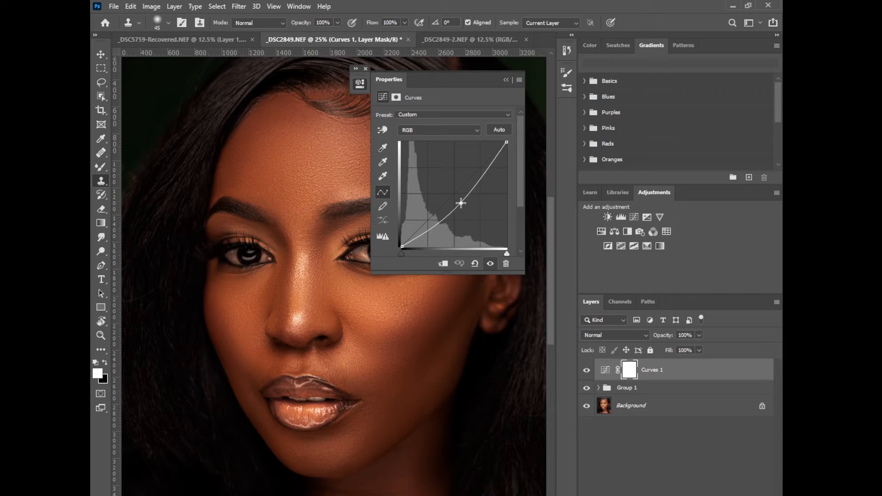
click(506, 80)
Rename the darkening Curves layer as burn and invert its mask to black
double_click(650, 373)
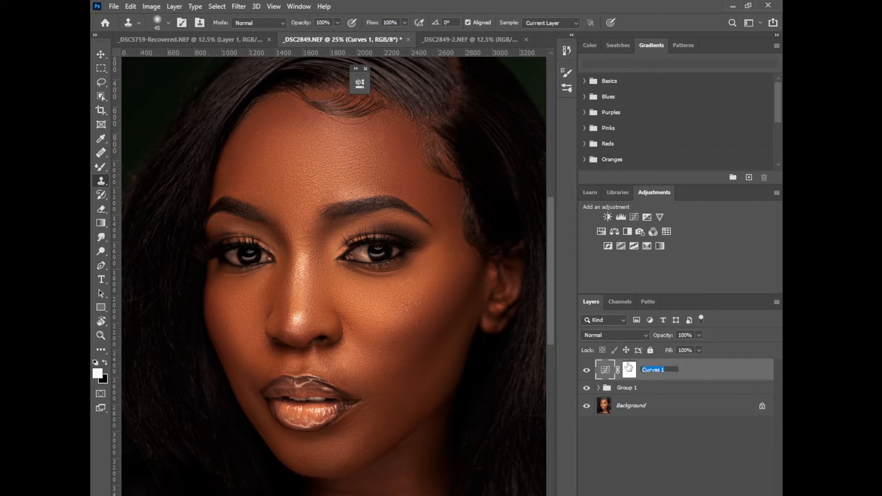
text(burn)
click(625, 372)
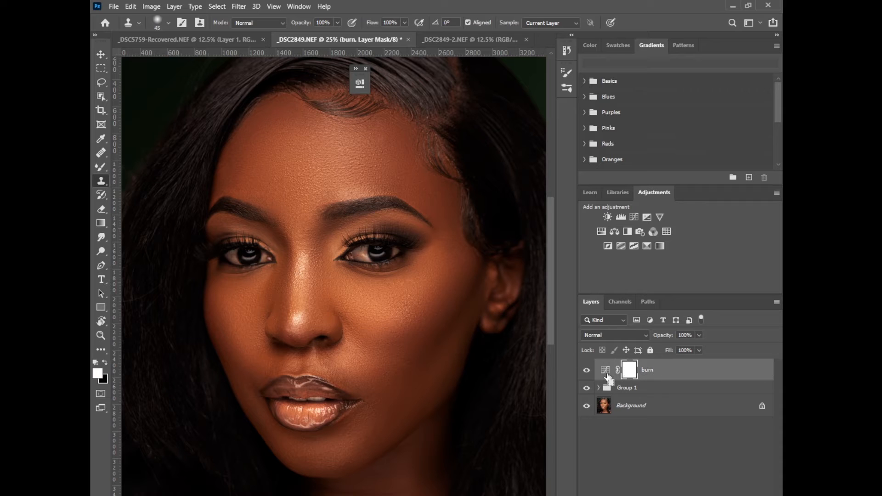
key(ctrl+i)
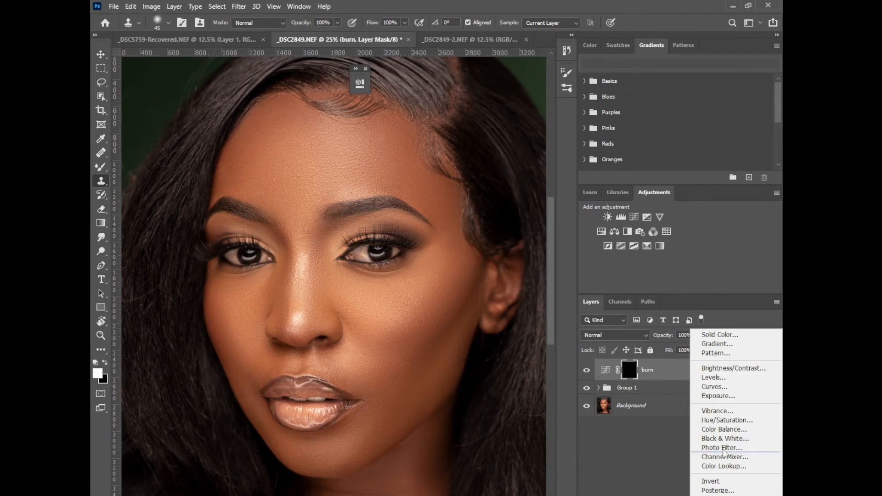
Add a second Curves adjustment layer above burn and raise the RGB curve's midpoint to brighten the image
click(716, 387)
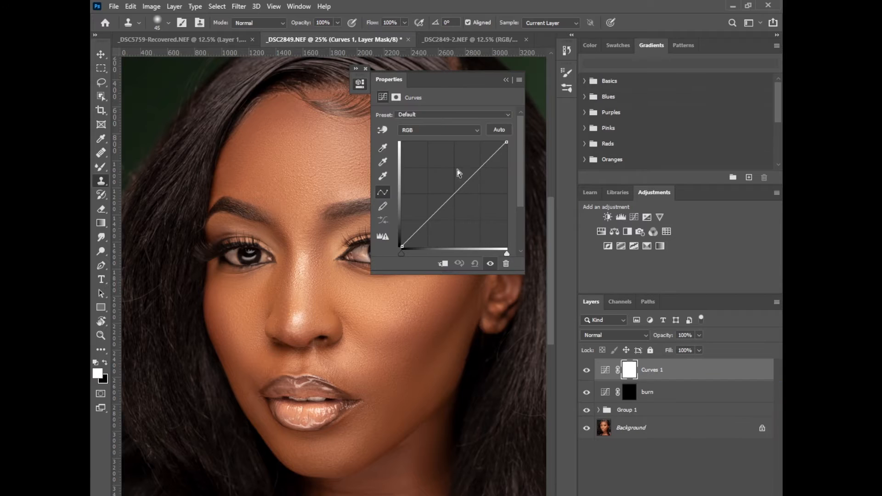
click(383, 130)
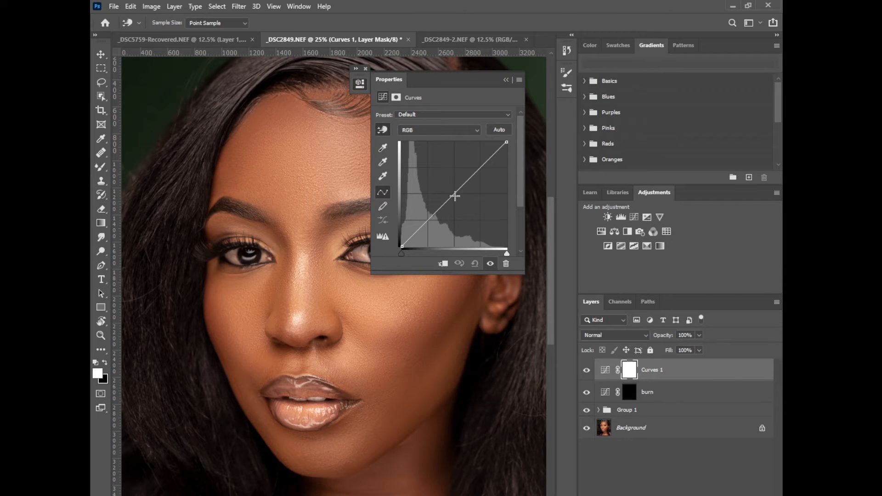
drag(454, 192, 444, 185)
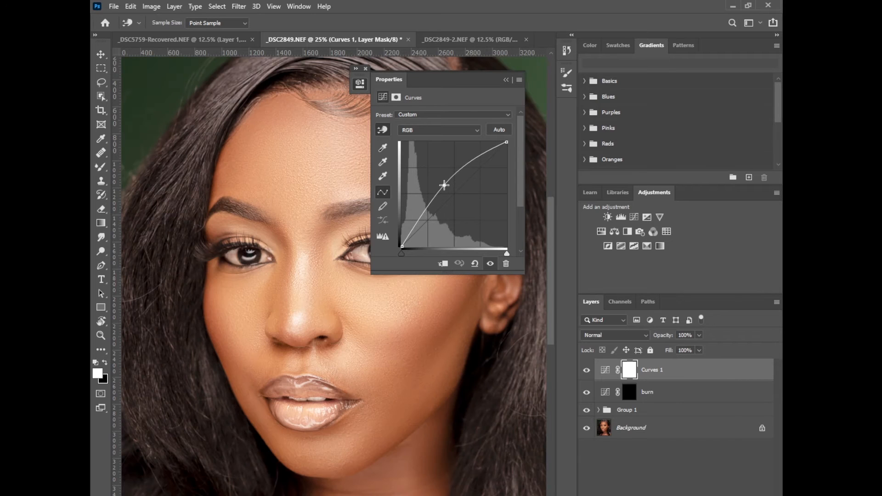
click(506, 81)
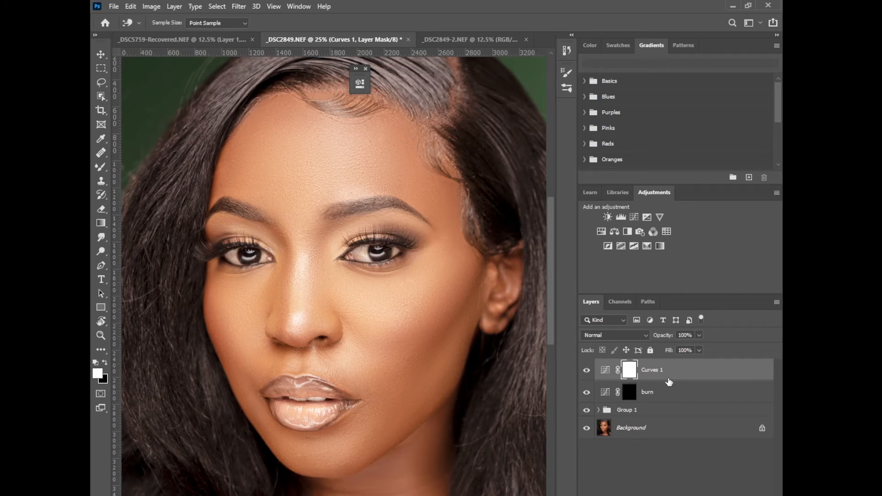
Rename the brightening Curves layer as dodge and invert its mask to black
key(s)
double_click(652, 370)
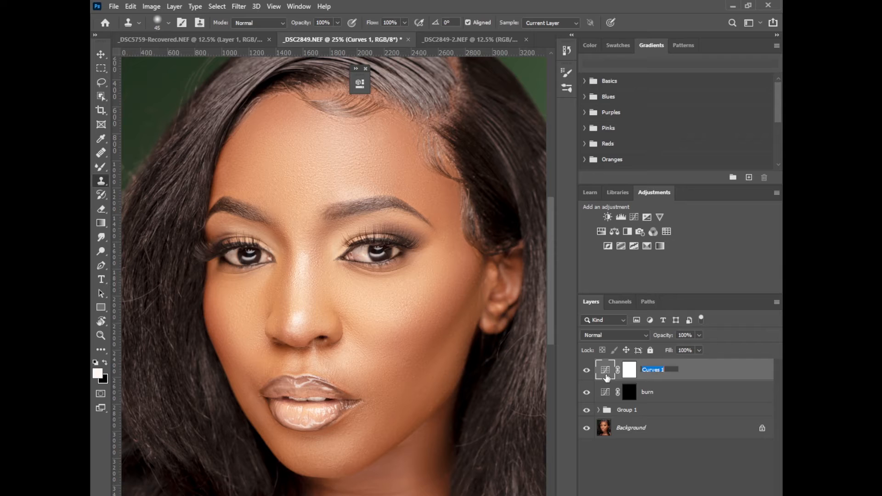
click(626, 373)
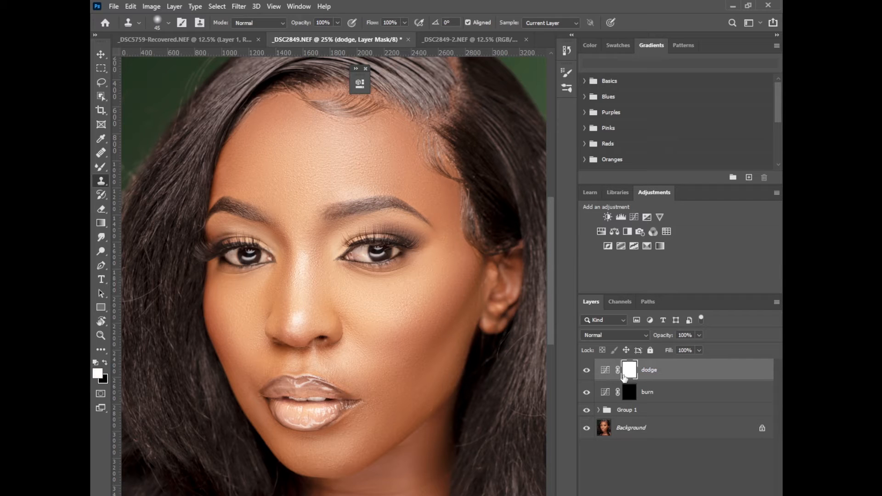
key(ctrl+i)
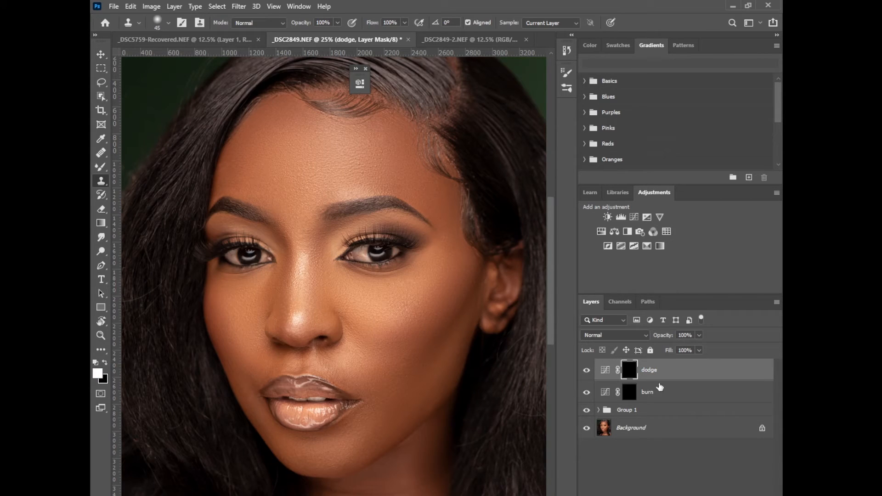
Add a Black & White adjustment layer above dodge and lower its Reds value to -25
click(708, 494)
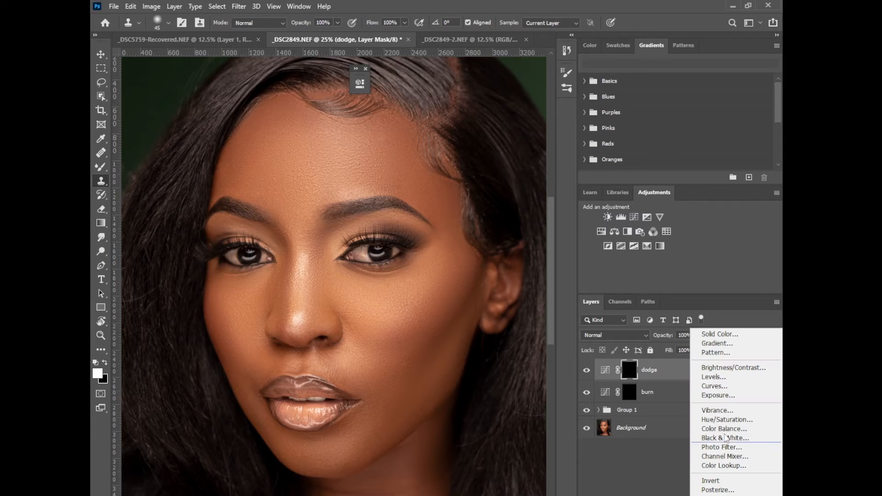
click(725, 438)
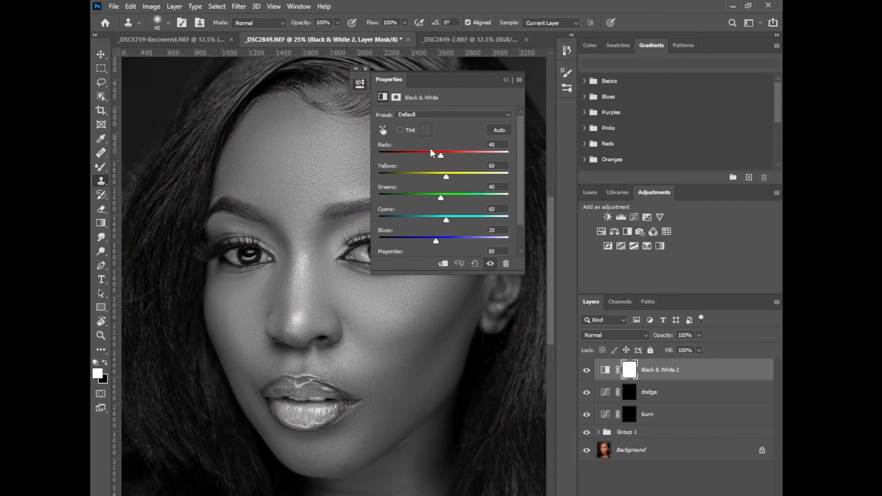
drag(431, 157, 428, 160)
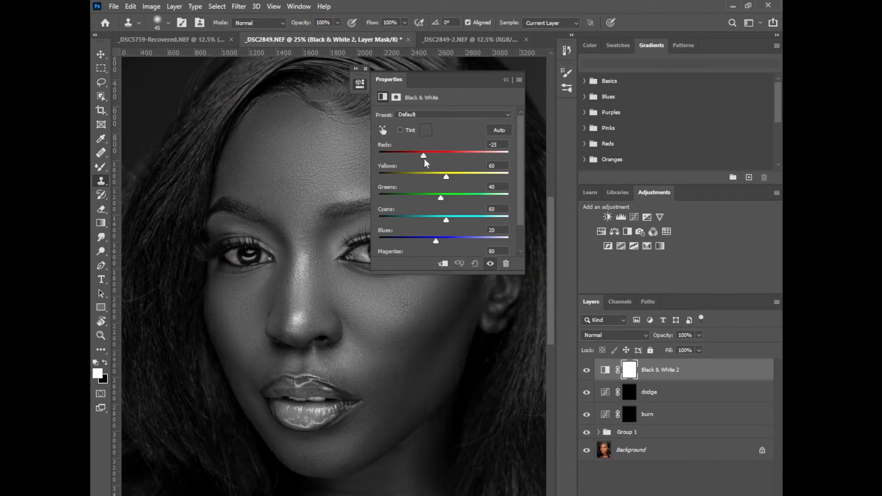
click(506, 80)
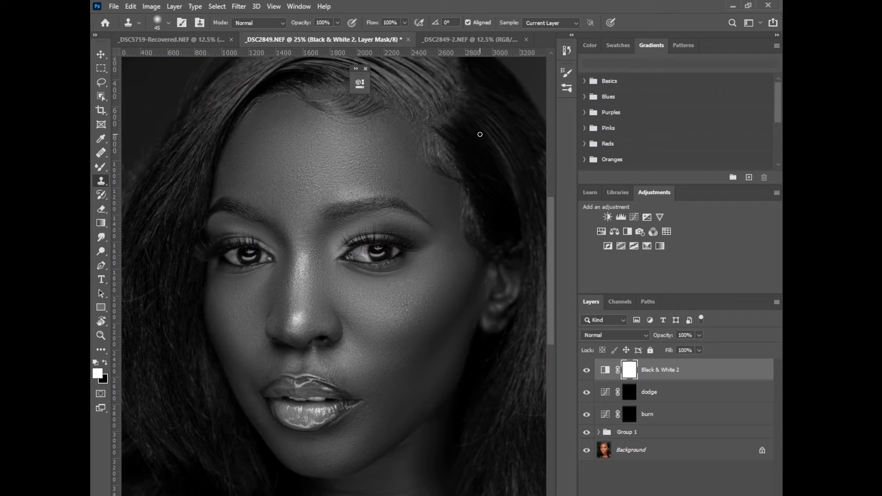
Choose the Hard Round brush tip for the Clone Stamp tool
click(139, 23)
click(168, 23)
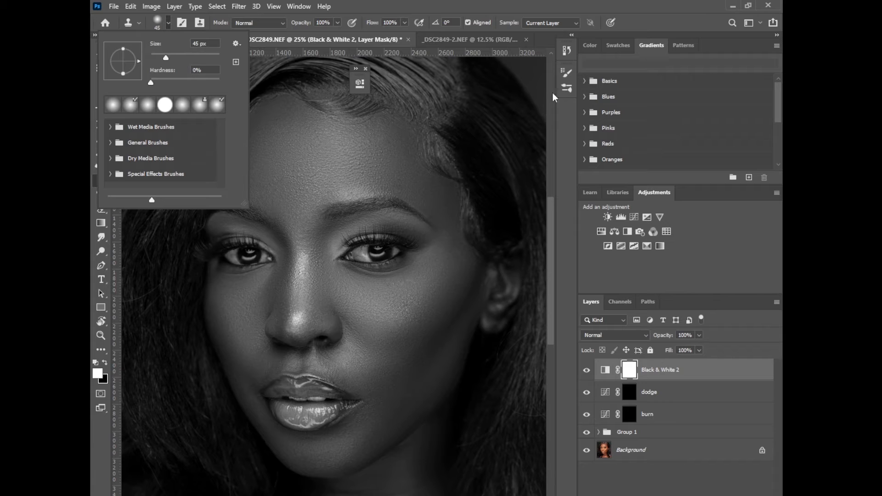
click(567, 89)
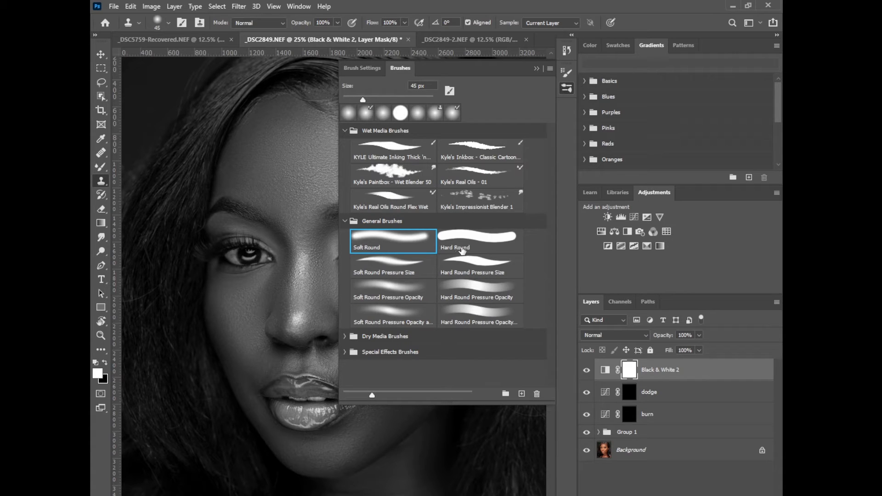
click(471, 245)
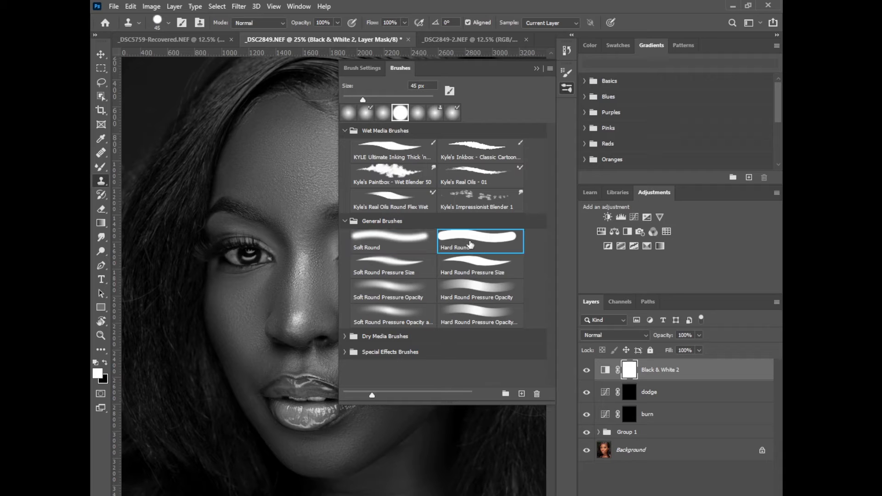
click(537, 69)
Switch from the retouching tools to the Brush tool and choose the Hard Round tip
right_click(102, 167)
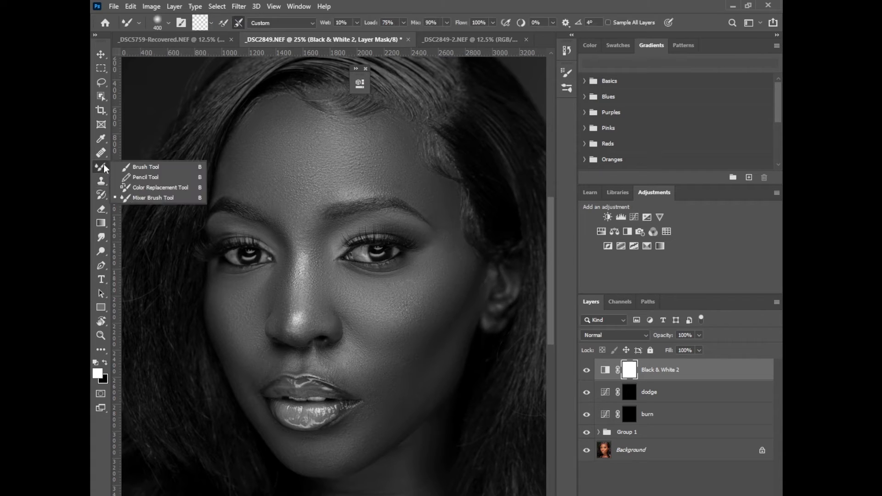
click(138, 165)
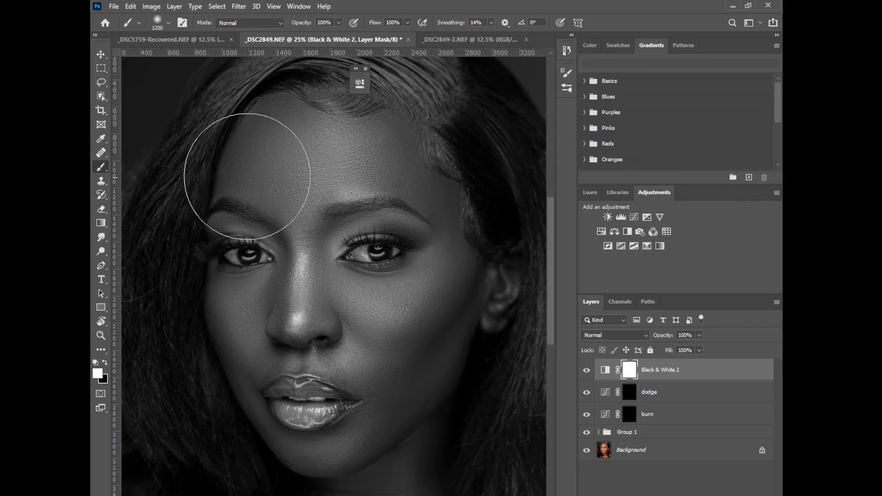
click(567, 88)
click(466, 237)
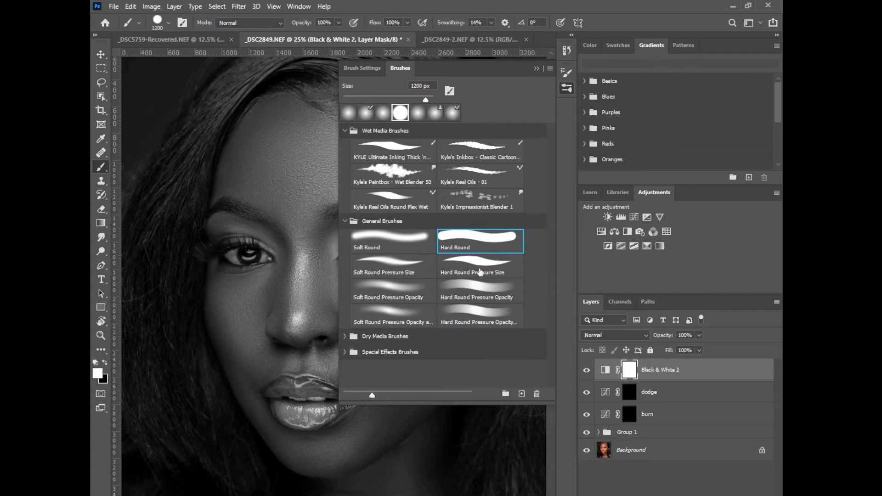
click(537, 69)
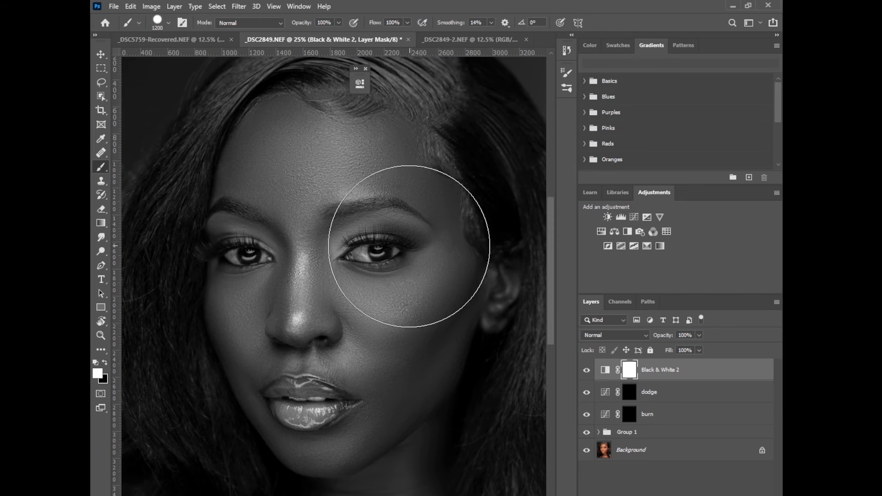
Target the dodge layer's mask and reduce the brush size to 150 px
key(bracketleft)
key(bracketleft)
key(bracketleft)
key(bracketleft)
key(bracketleft)
key(bracketleft)
key(bracketleft)
key(bracketleft)
key(bracketleft)
key(bracketleft)
key(bracketleft)
key(bracketleft)
key(bracketleft)
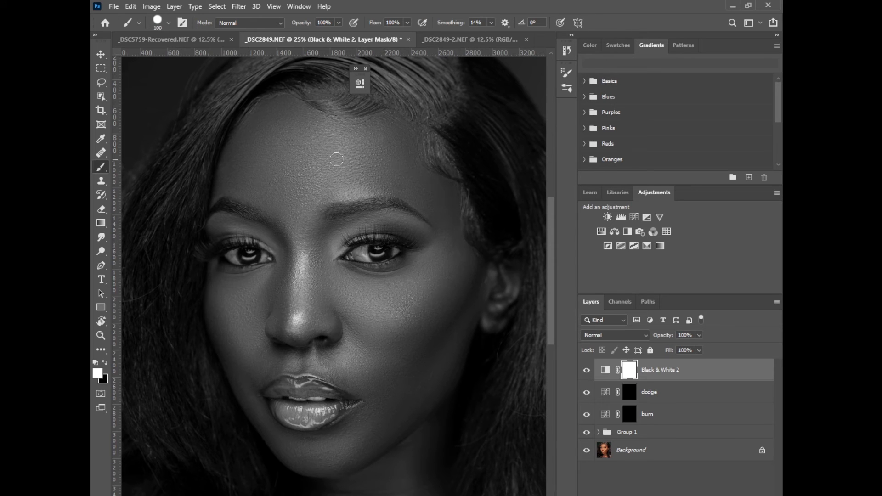
click(168, 23)
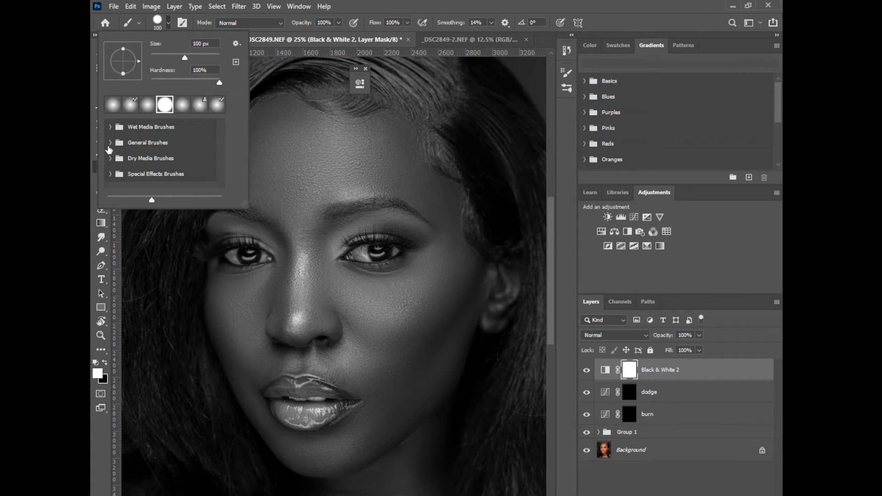
click(92, 162)
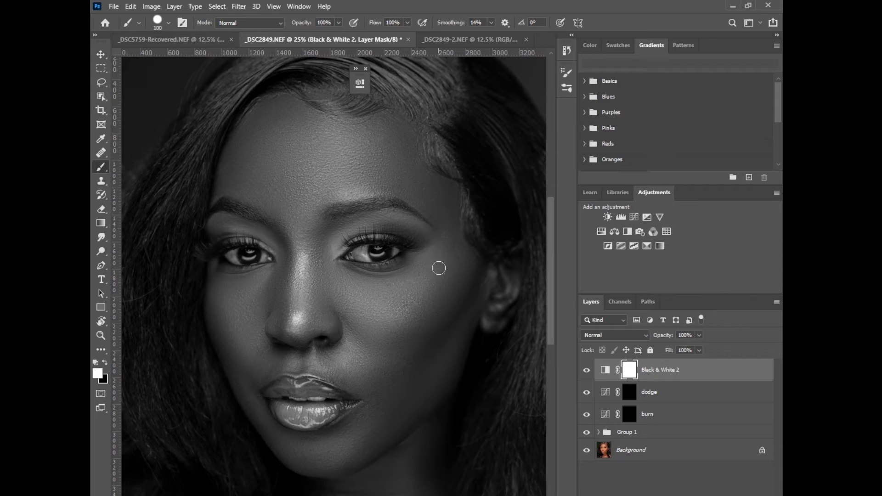
key(bracketright)
key(bracketright)
key(bracketright)
click(630, 396)
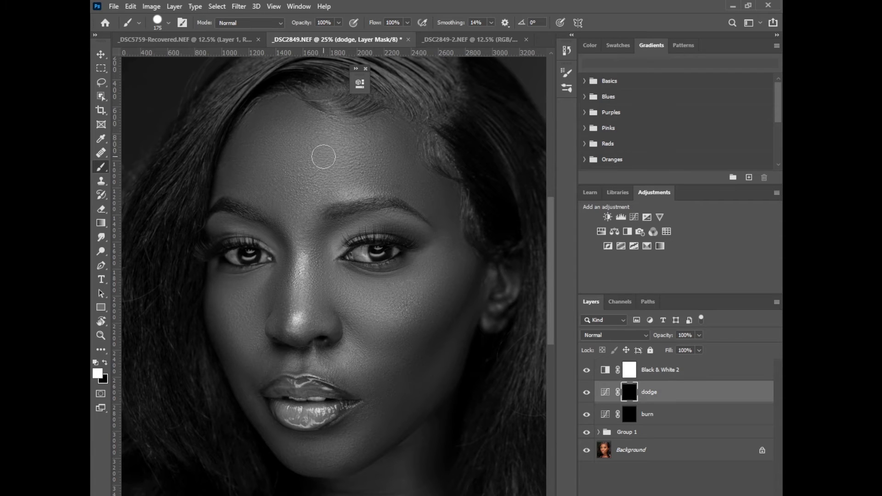
key(bracketleft)
Undo a trial stroke across the forehead and set the brush smoothing to 100%
drag(289, 143, 388, 138)
key(ctrl+z)
click(492, 24)
drag(492, 36, 534, 36)
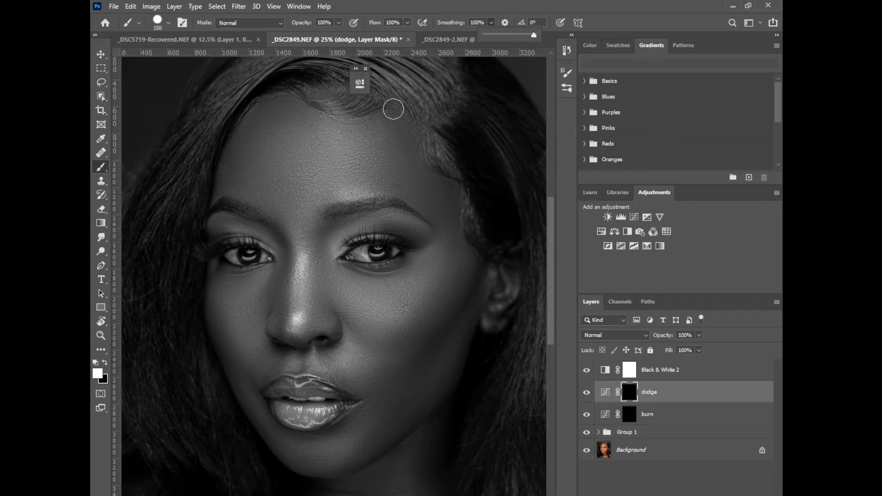
Paint white over the centre of the forehead on the dodge mask with the 150 px brush
click(285, 130)
drag(285, 130, 381, 122)
drag(285, 153, 381, 144)
drag(302, 175, 389, 164)
mouse_move(302, 192)
mouse_down()
mouse_move(388, 180)
mouse_move(280, 193)
mouse_move(298, 195)
mouse_move(282, 182)
mouse_move(292, 181)
mouse_move(291, 170)
mouse_move(274, 135)
mouse_up()
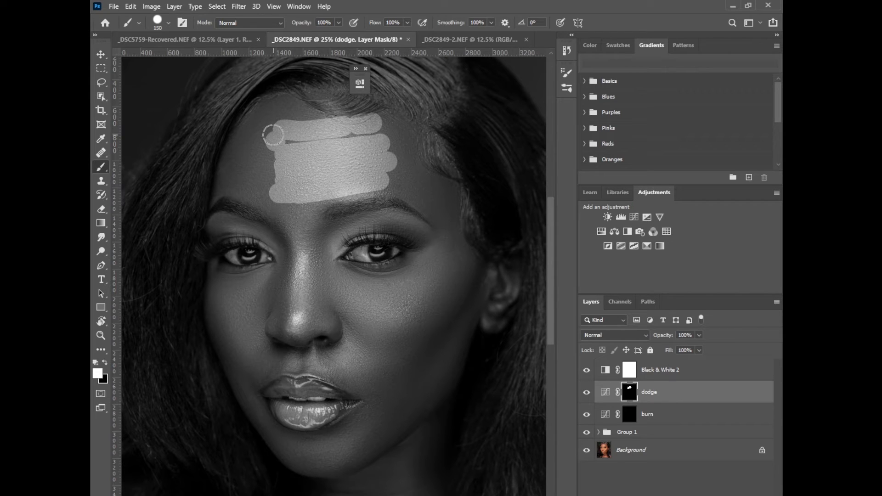
drag(274, 135, 280, 133)
Paint a straight 80 px highlight down the nose bridge and a 175 px highlight under the eye on the portrait's right-hand cheek
shift+click(295, 324)
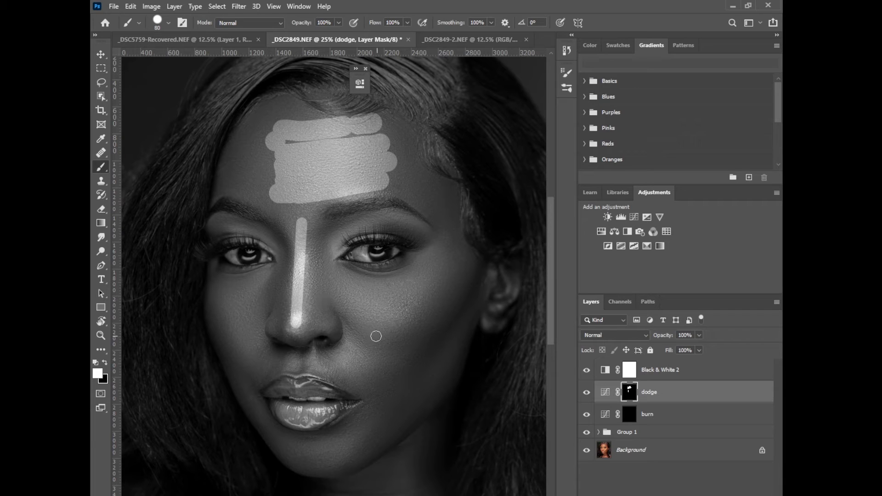
key(bracketright)
key(bracketright)
key(bracketright)
key(bracketright)
key(bracketright)
mouse_move(355, 293)
mouse_down()
mouse_move(415, 295)
mouse_move(385, 330)
mouse_move(380, 317)
mouse_move(428, 282)
mouse_up()
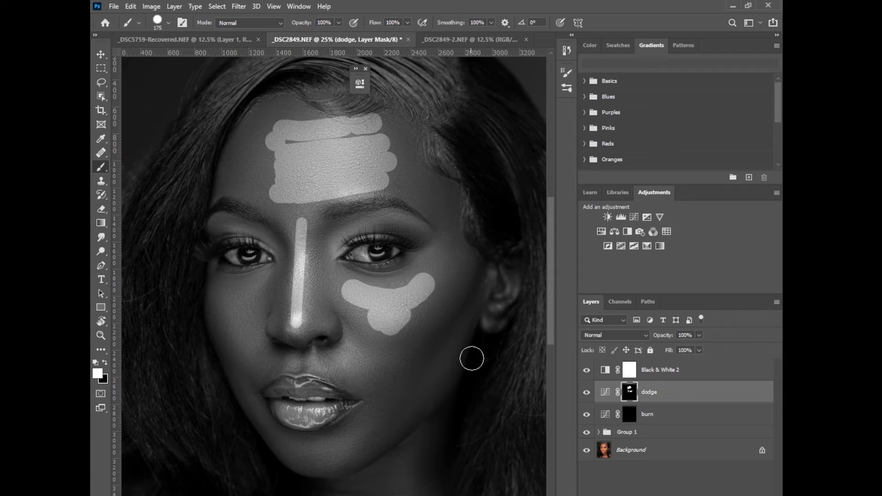
Paint a diagonal highlight along the jawline below the ear with a 100 px brush
key(bracketleft)
key(bracketleft)
key(bracketleft)
drag(423, 395, 472, 313)
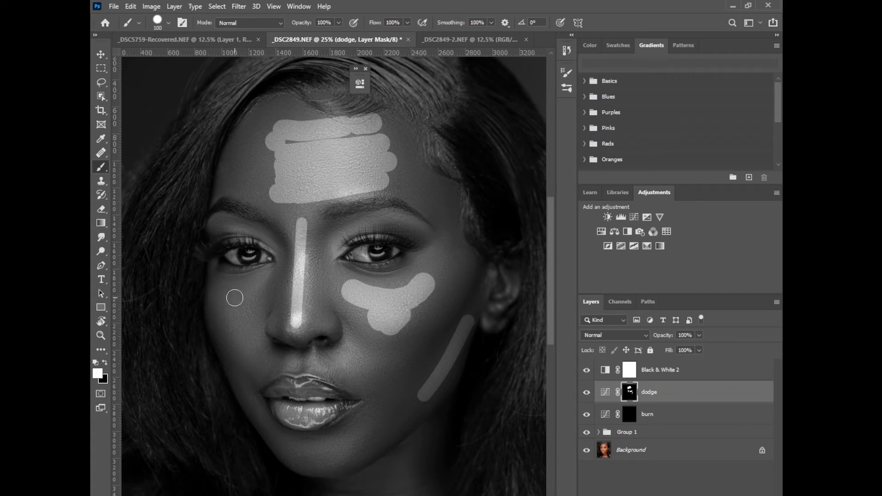
Paint a highlight on the portrait's left-hand cheek under the eye with a 175 px brush
key(bracketright)
key(bracketright)
key(bracketright)
mouse_move(253, 294)
mouse_down()
mouse_move(236, 322)
mouse_move(228, 298)
mouse_move(252, 350)
mouse_up()
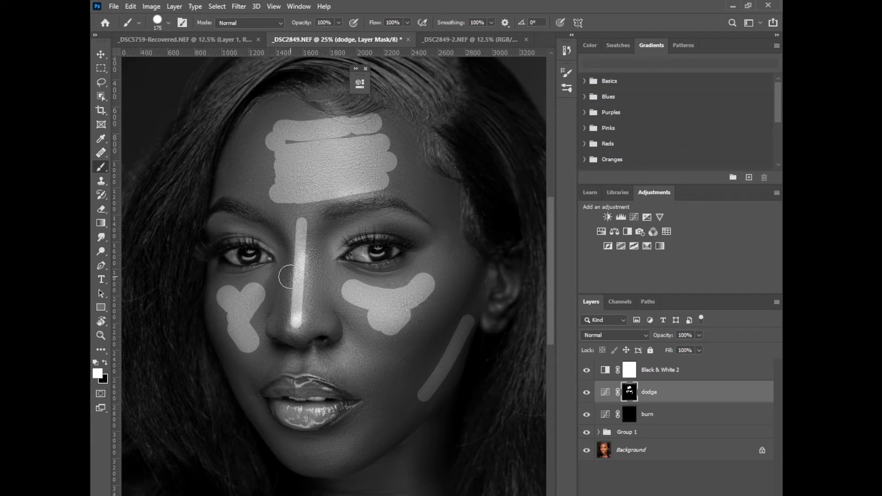
Paint highlights on both brow bones with a 100 px brush, using a single dab on the portrait's left-hand one
key(bracketleft)
key(bracketleft)
key(bracketleft)
drag(373, 219, 396, 217)
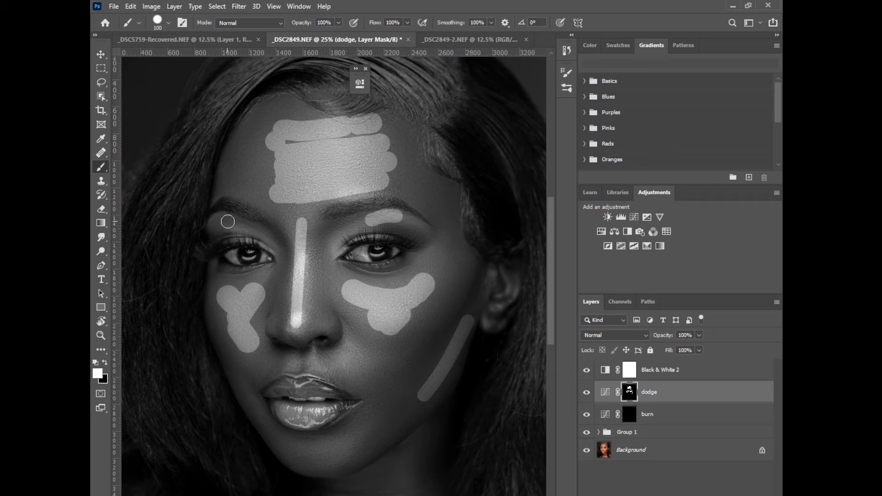
drag(227, 222, 233, 225)
key(ctrl+z)
click(227, 219)
Try dabbing highlights on the lower lip with the 100 px brush, and undo the dabs
click(319, 412)
click(307, 421)
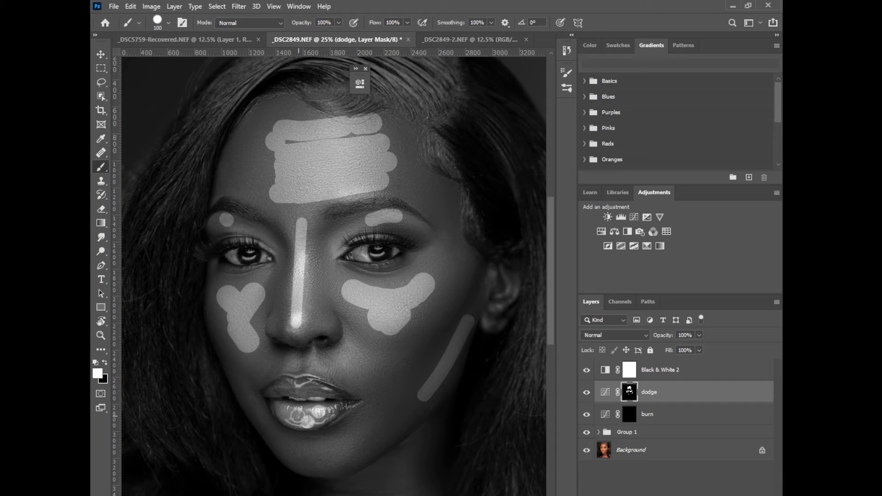
click(295, 413)
key(ctrl+z)
key(ctrl+z)
key(ctrl+z)
Paint small highlights on the lower lip and just above the upper lip, reducing the brush to 50 px
click(321, 408)
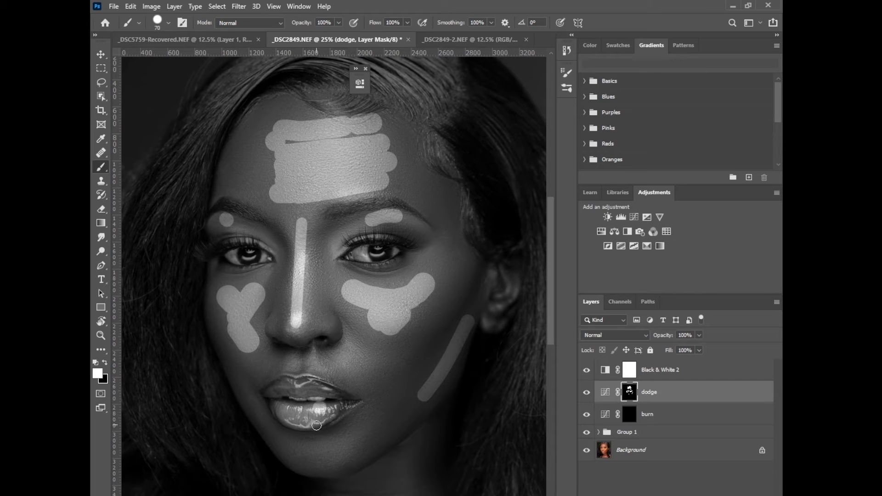
key(ctrl+z)
key(ctrl+z)
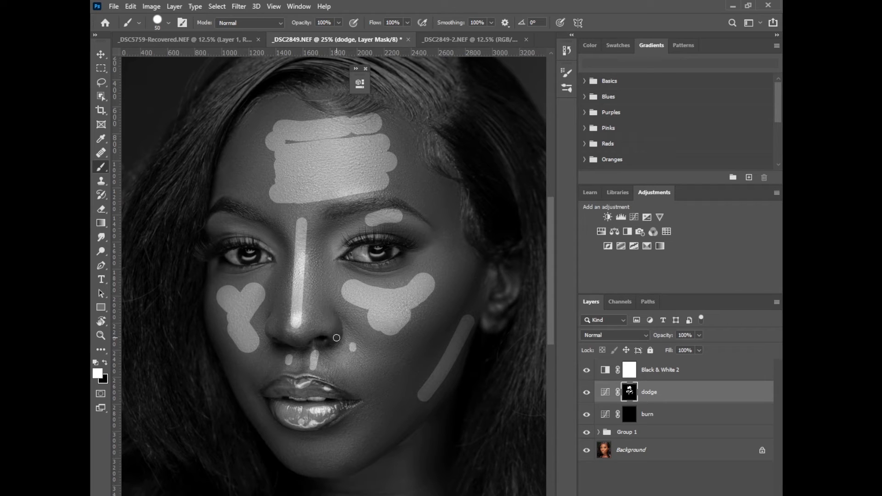
Restore the left-hand brow bone dab and extend the right-hand cheek highlight towards the nose with a 150 px brush
key(bracketright)
key(bracketright)
key(bracketright)
key(bracketright)
drag(366, 322, 373, 326)
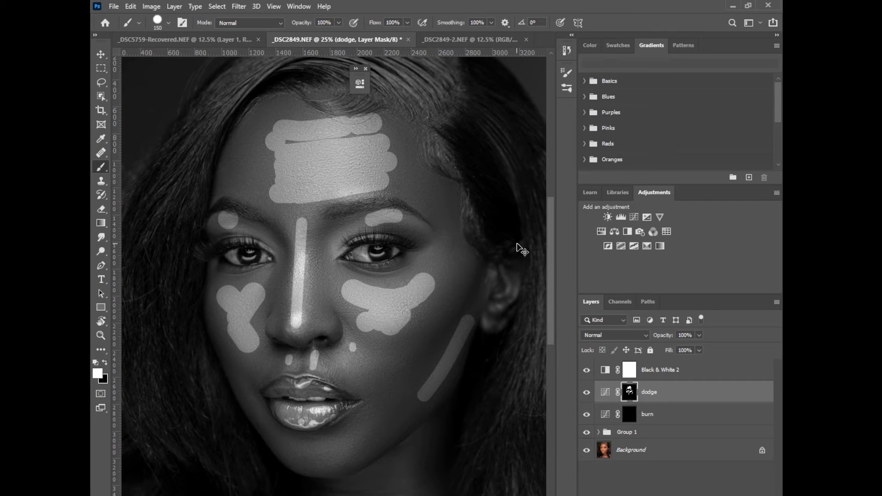
Paint highlights across the chin, neck and collarbones on the dodge mask with the 150 px brush
scroll(553, 271, down, 5)
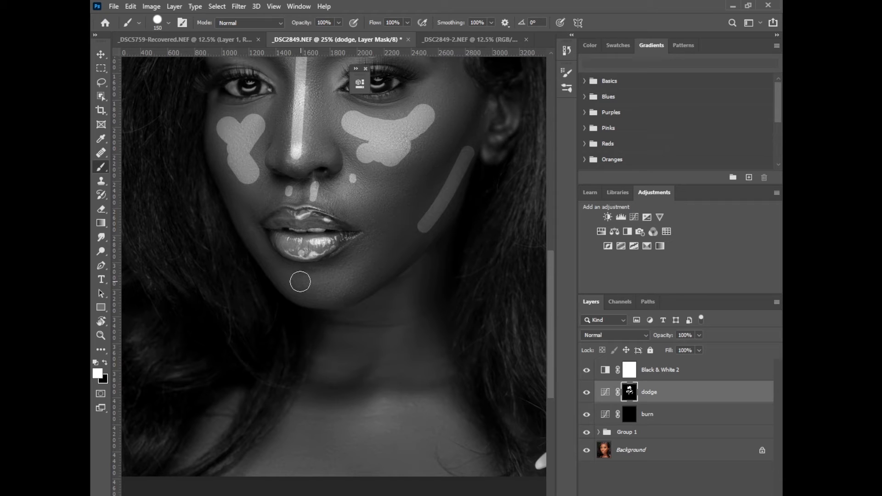
drag(301, 281, 341, 277)
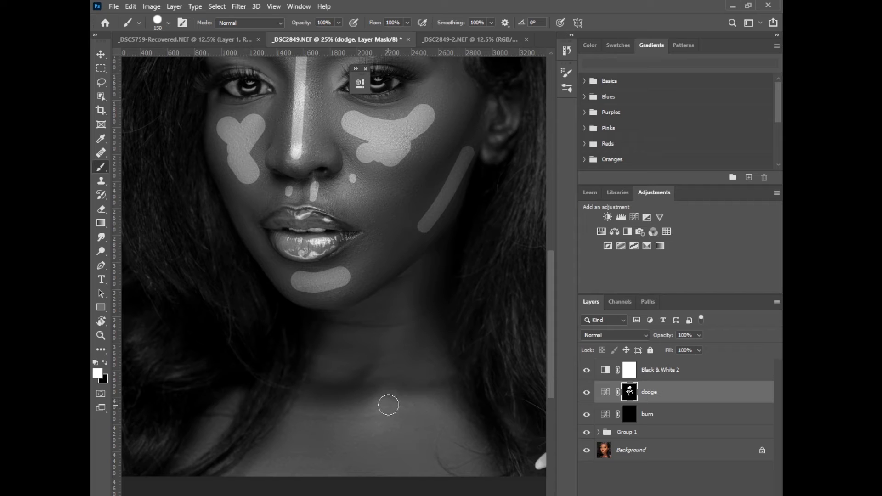
click(388, 405)
drag(409, 405, 434, 399)
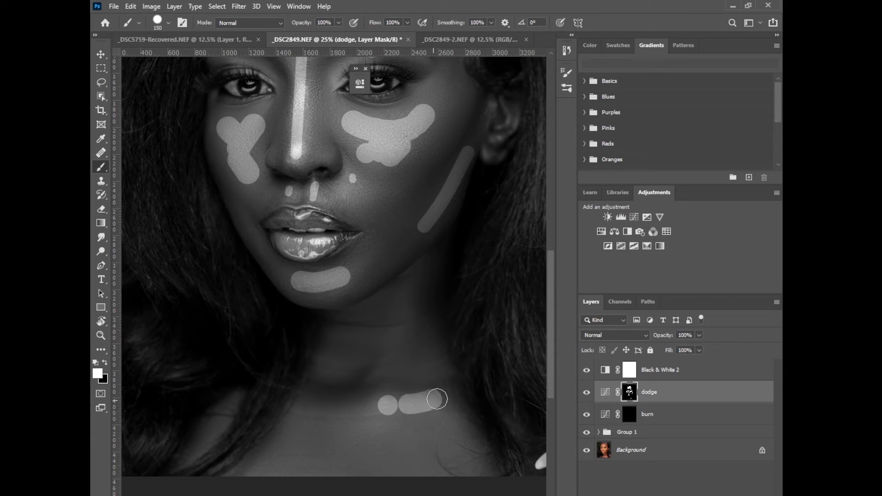
drag(388, 363, 396, 339)
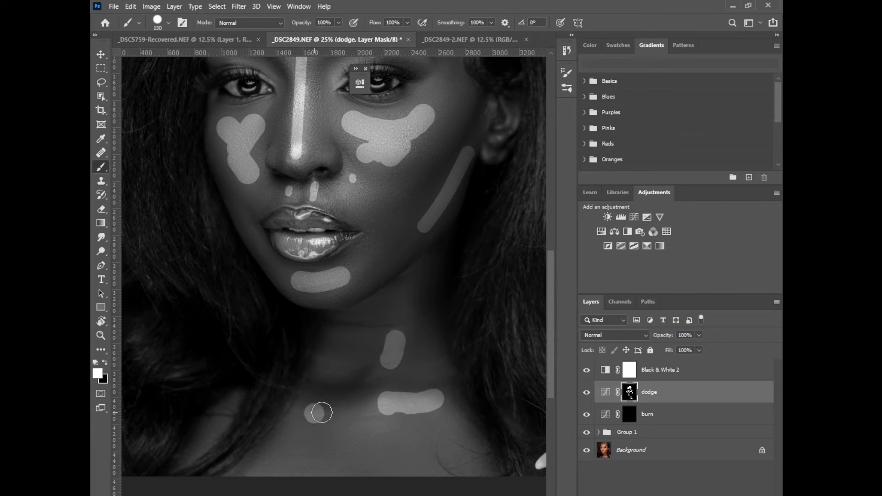
drag(317, 412, 351, 413)
drag(329, 368, 340, 366)
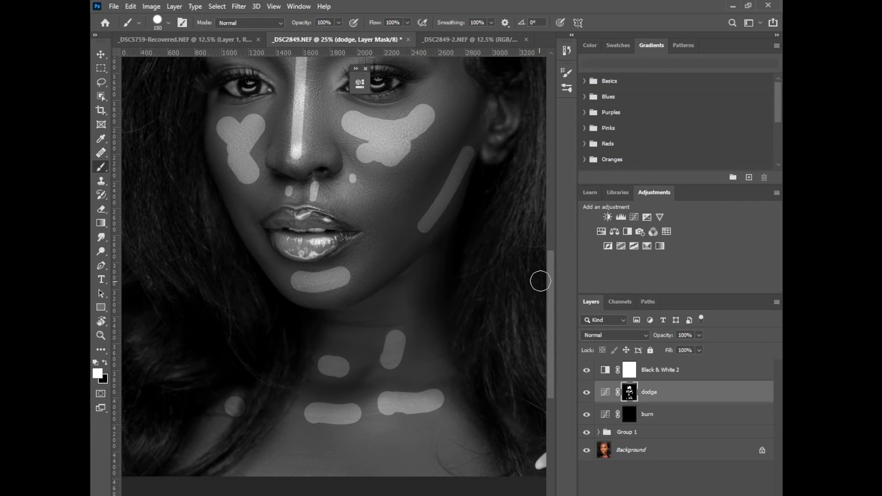
scroll(538, 280, up, 5)
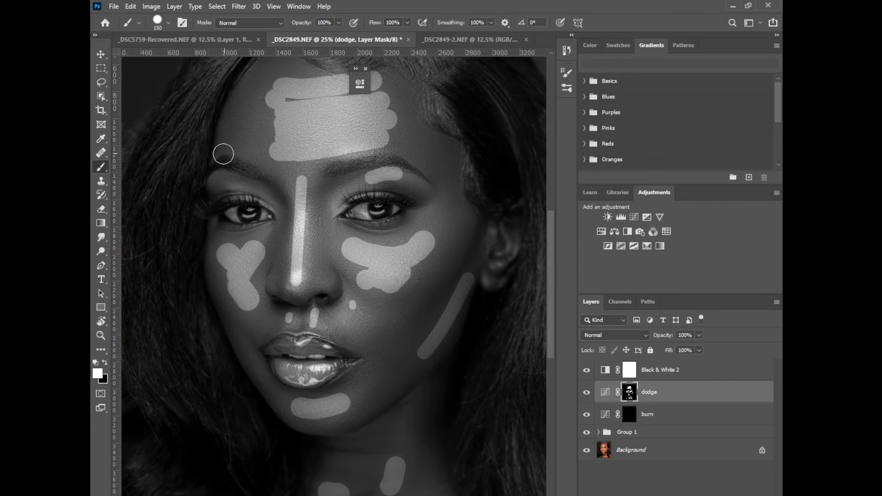
Dab a highlight on the left-hand brow bone on the dodge mask with the 150 px brush
click(231, 181)
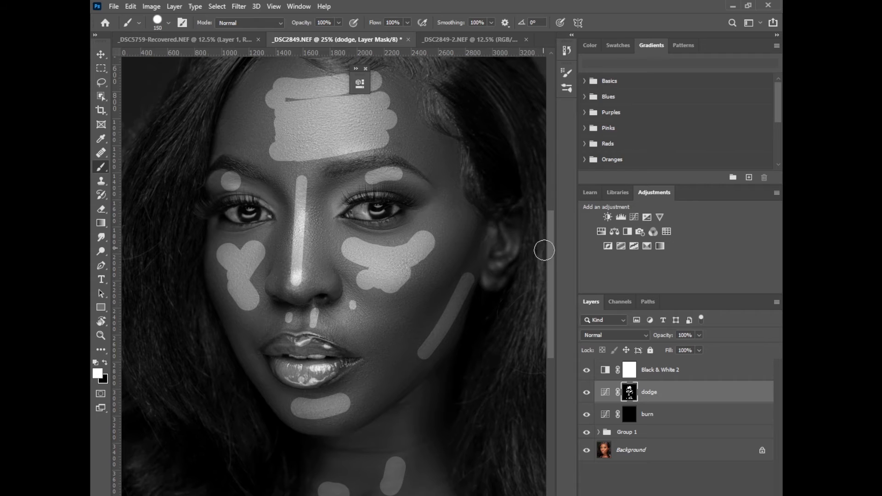
scroll(529, 241, up, 2)
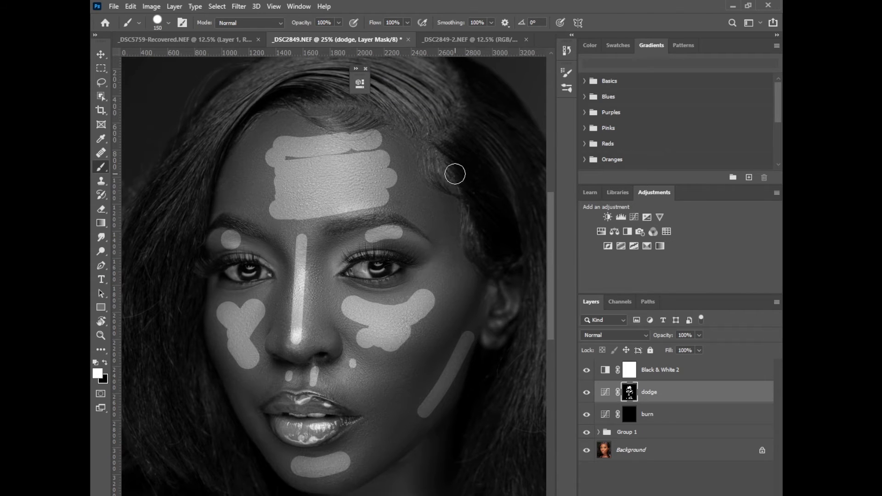
Paint shadow strokes beneath both cheekbones on the burn layer's mask with a 175 px brush
key(bracketright)
key(bracketright)
key(bracketright)
key(bracketright)
key(bracketleft)
key(bracketleft)
key(bracketleft)
click(639, 414)
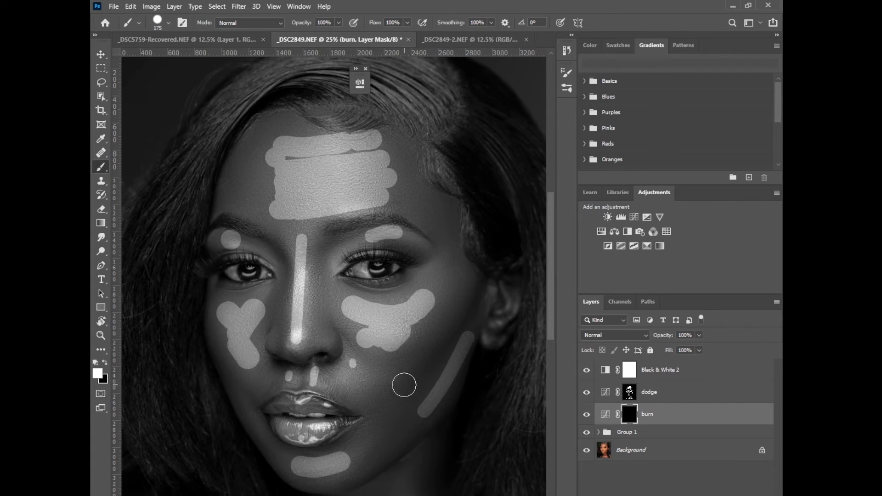
mouse_move(404, 386)
mouse_down()
mouse_move(450, 330)
mouse_move(476, 264)
mouse_up()
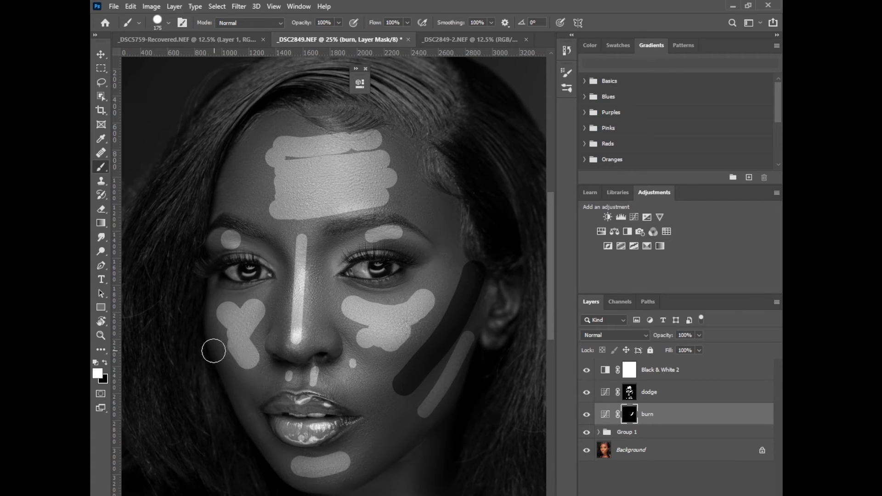
drag(211, 336, 249, 408)
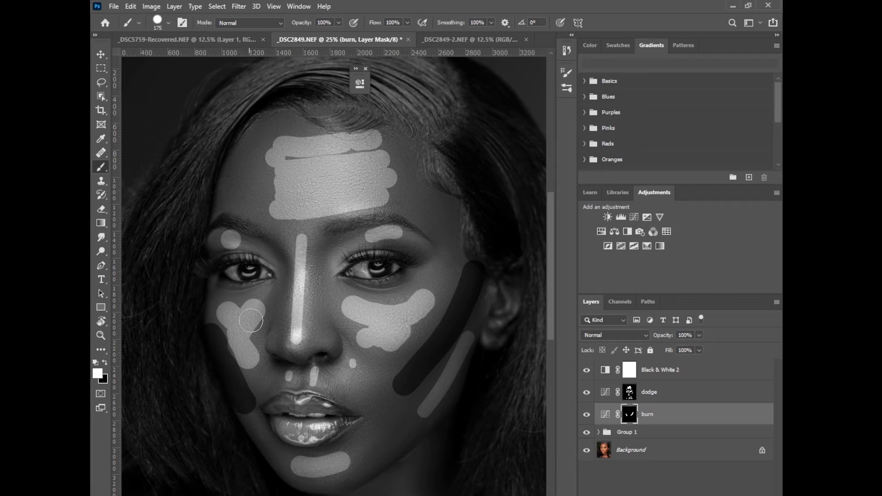
Paint shadows down both sides of the forehead and along the right-hand side of the neck with a 250 px brush
key(bracketright)
key(bracketright)
mouse_move(219, 197)
mouse_down()
mouse_move(242, 149)
mouse_move(292, 107)
mouse_up()
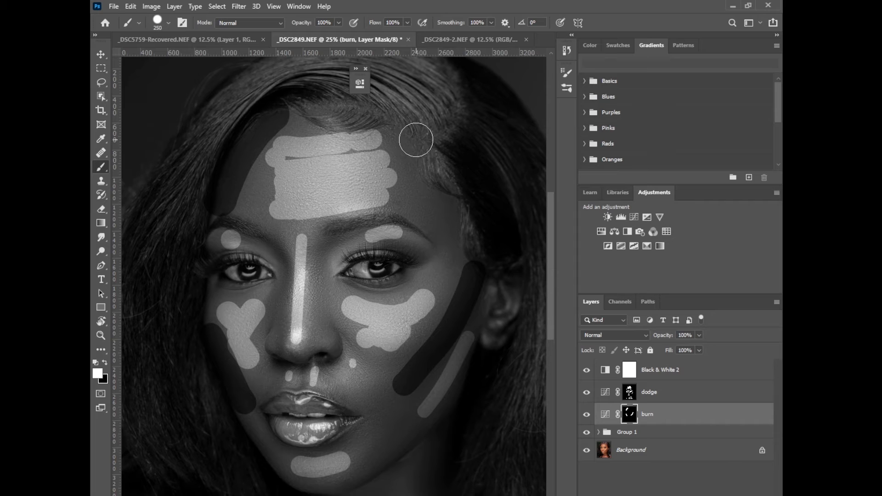
mouse_move(403, 136)
mouse_down()
mouse_move(425, 157)
mouse_move(452, 219)
mouse_up()
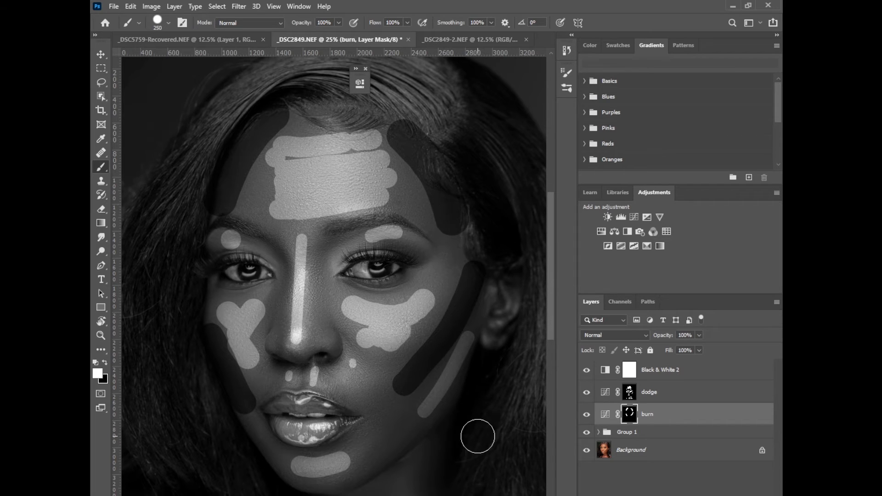
scroll(546, 328, down, 5)
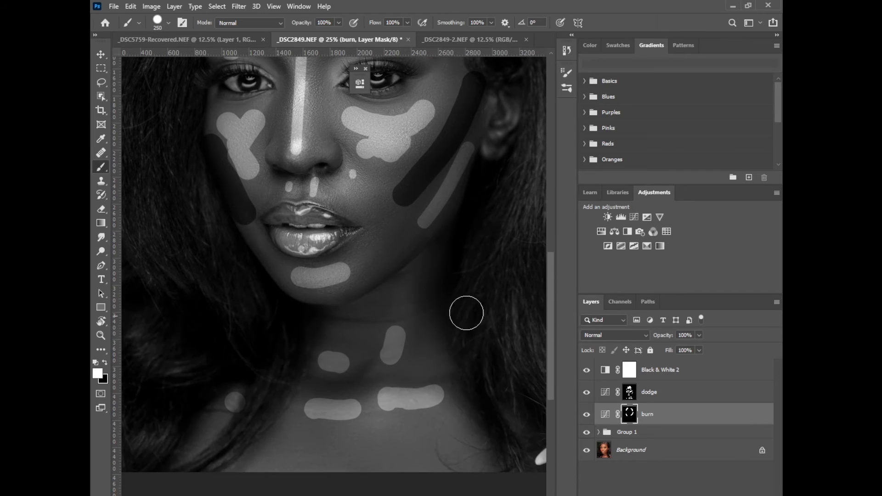
mouse_move(442, 252)
mouse_down()
mouse_move(437, 288)
mouse_move(448, 327)
mouse_up()
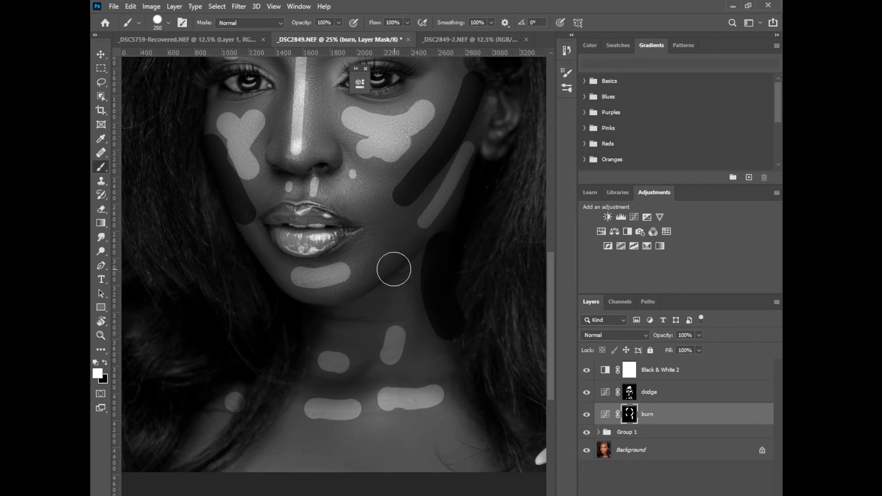
Paint a shadow along the right-hand jawline and dab one on the left-hand jaw with a 90 px brush
key(bracketright)
key(bracketright)
key(bracketright)
key(bracketright)
key(bracketleft)
key(bracketleft)
key(bracketleft)
key(bracketleft)
key(bracketleft)
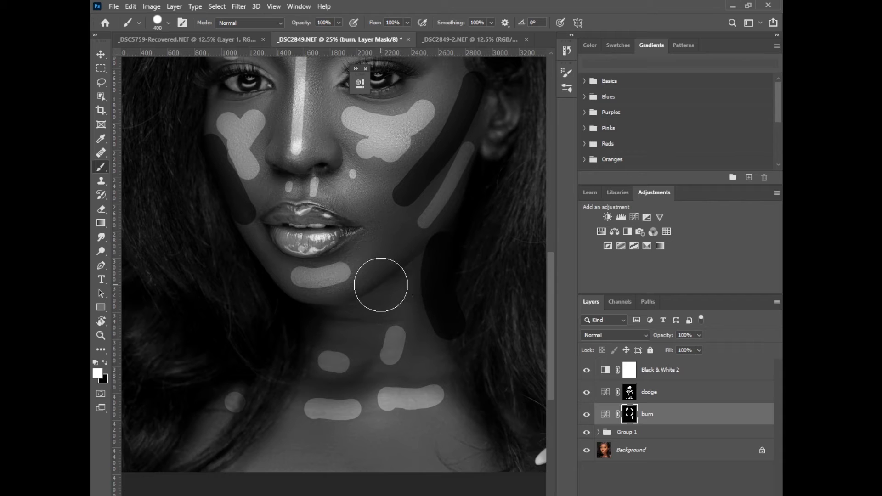
key(bracketleft)
key(bracketleft)
key(bracketleft)
key(bracketleft)
key(bracketleft)
drag(368, 284, 422, 242)
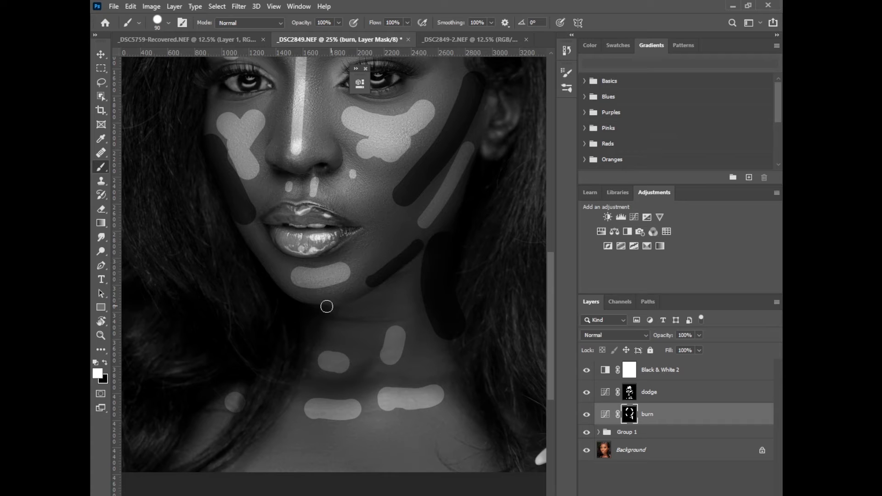
click(274, 278)
Try dabbing a shadow at the left-hand collarbone highlight with the 90 px brush, and undo the dab
scroll(552, 339, up, 8)
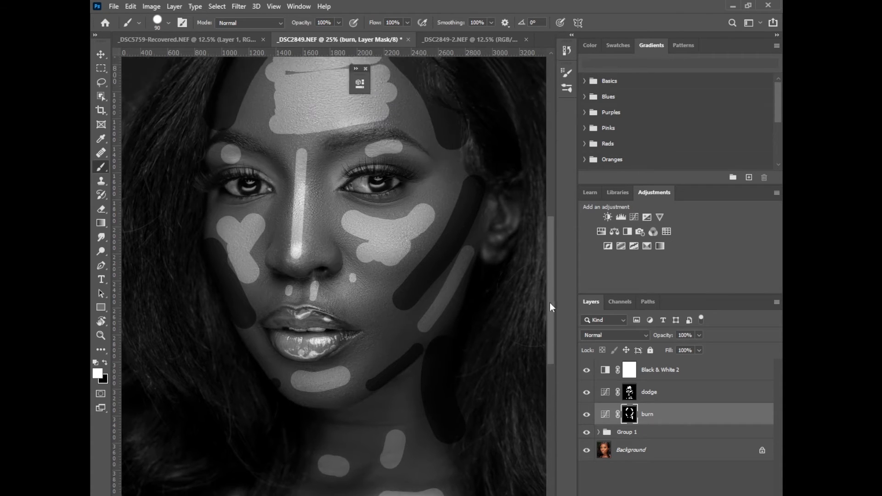
drag(551, 299, 552, 352)
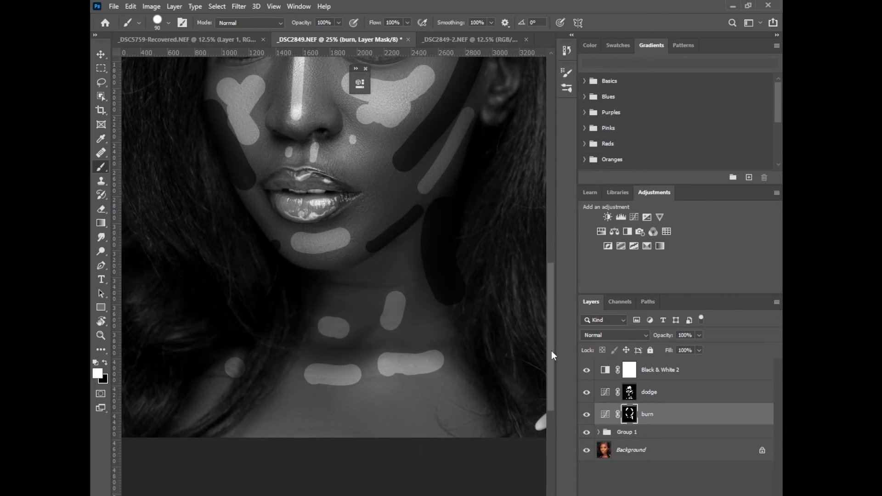
click(307, 369)
key(ctrl+z)
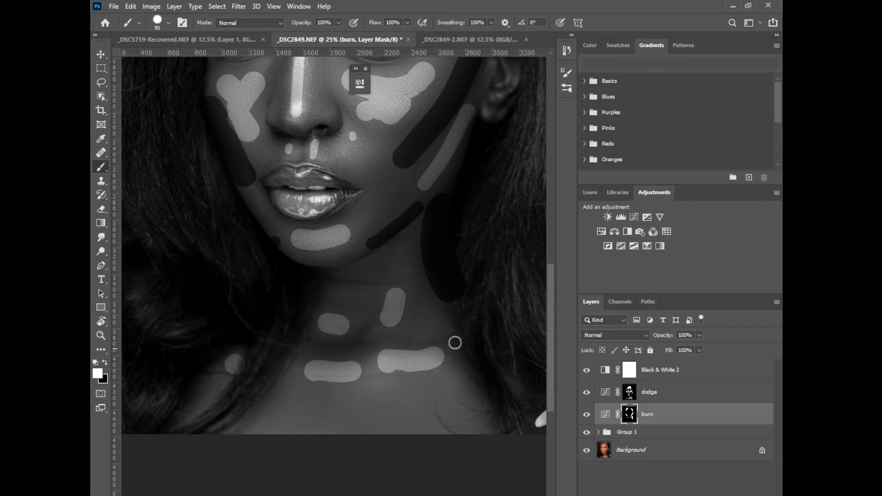
Hide the Black & White 2 layer to show the whole portrait in color
drag(550, 324, 542, 250)
key(ctrl+minus)
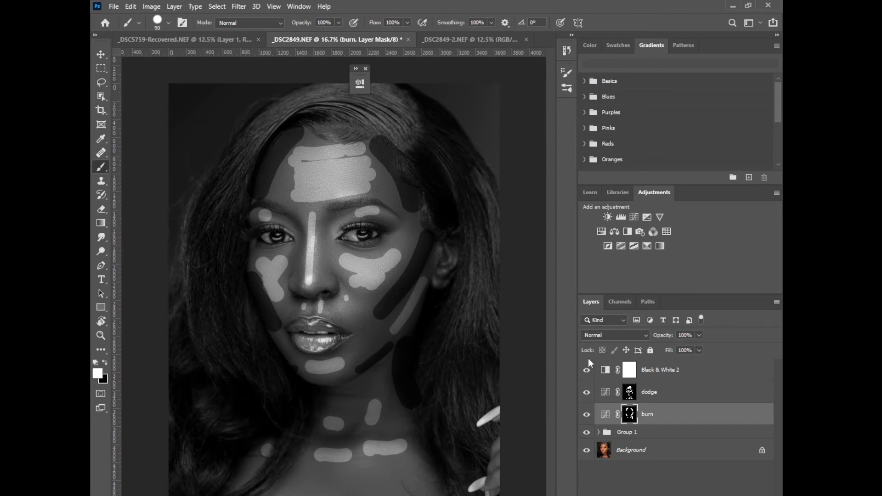
click(588, 371)
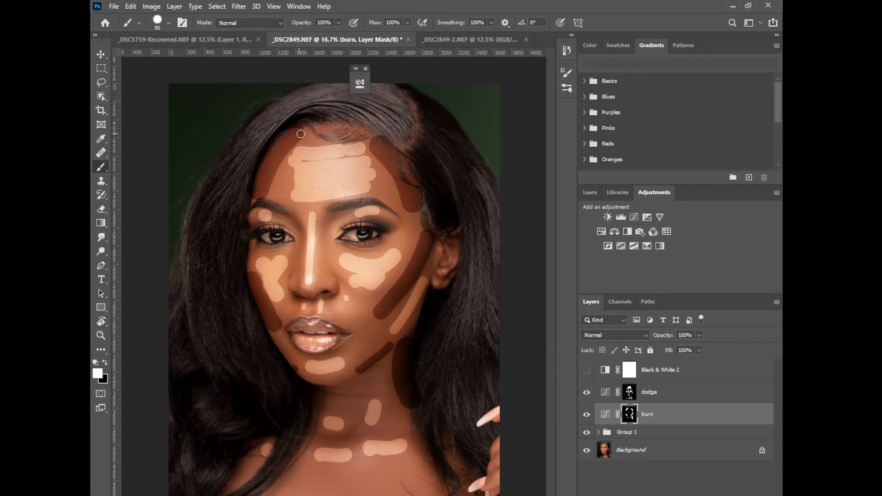
Paint shadows along the upper hairline and down the left-hand edge of the cheek and jaw with a 150 px brush
key(bracketright)
key(bracketright)
key(bracketright)
mouse_move(322, 126)
mouse_down()
mouse_move(355, 130)
mouse_move(380, 145)
mouse_move(387, 160)
mouse_up()
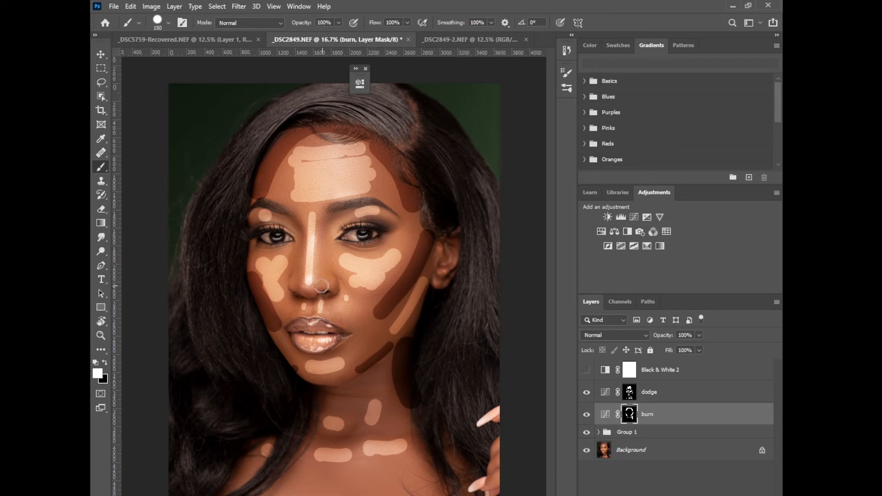
mouse_move(248, 269)
mouse_down()
mouse_move(250, 277)
mouse_move(248, 264)
mouse_up()
drag(264, 321, 285, 354)
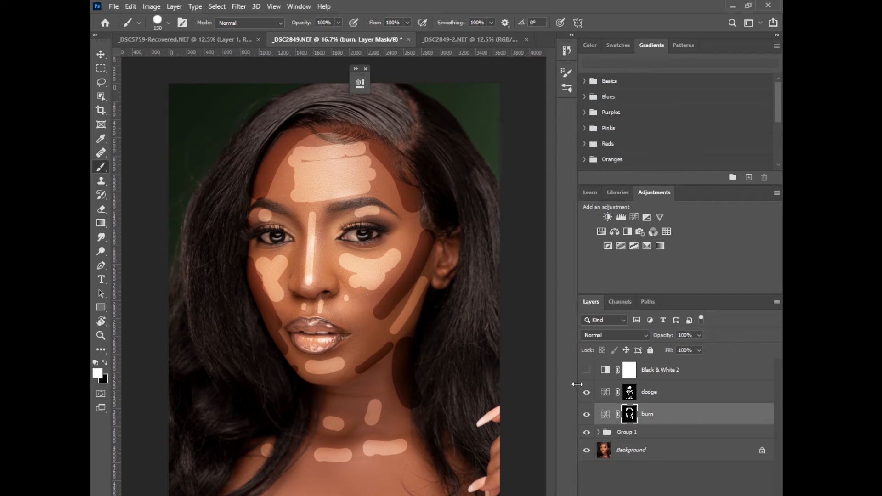
Feather the dodge layer's mask by 151.9 px
drag(629, 414, 629, 392)
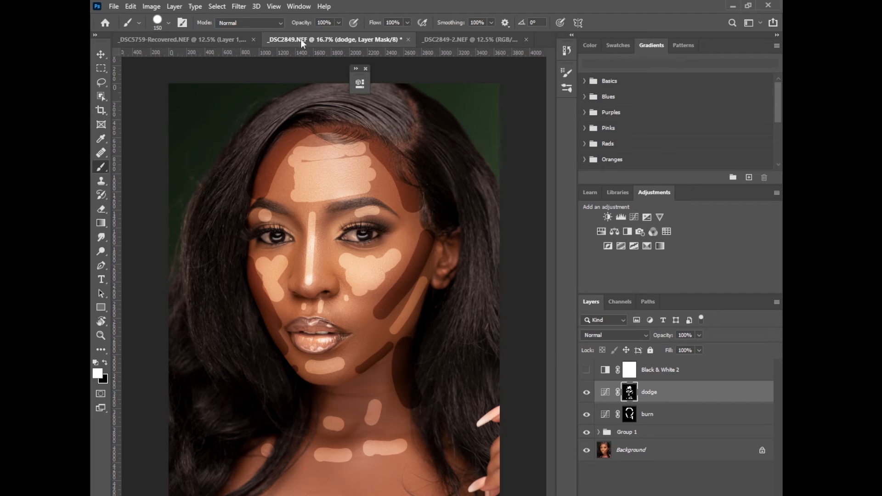
click(298, 6)
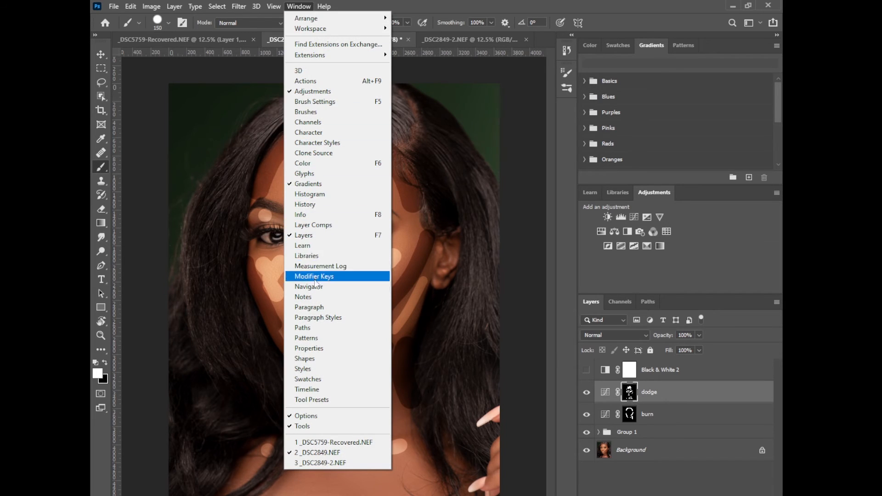
click(311, 350)
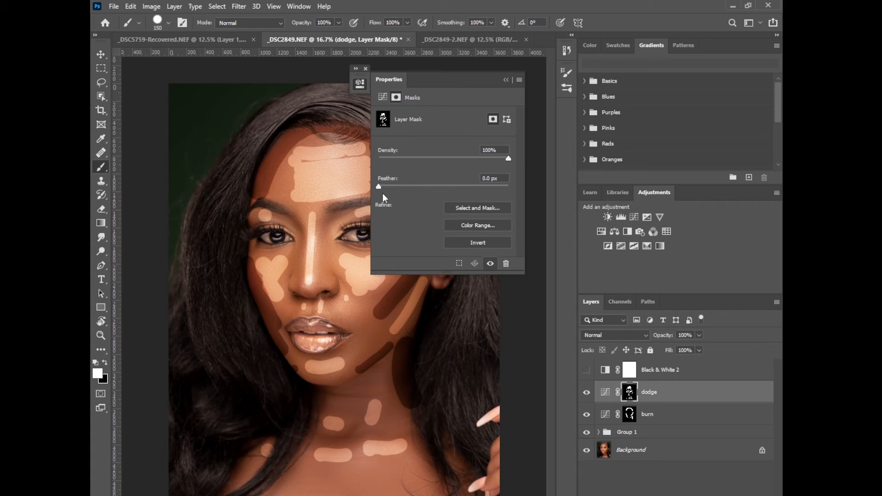
drag(380, 189, 471, 190)
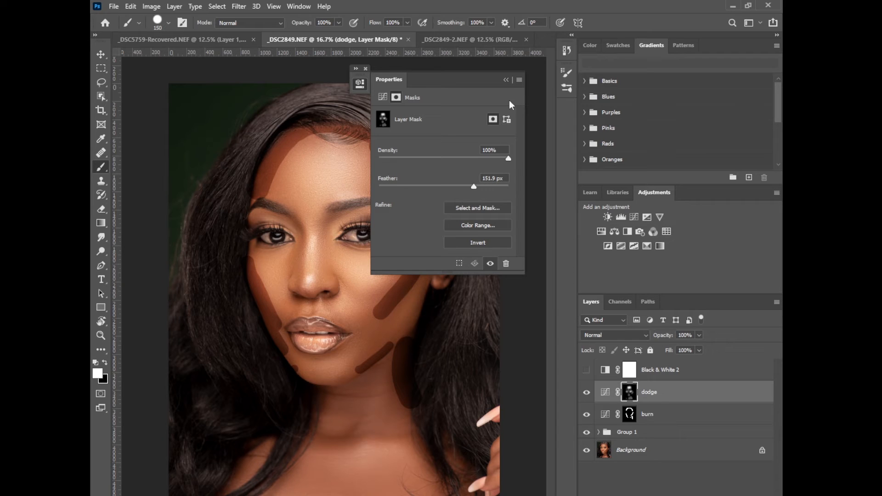
click(506, 80)
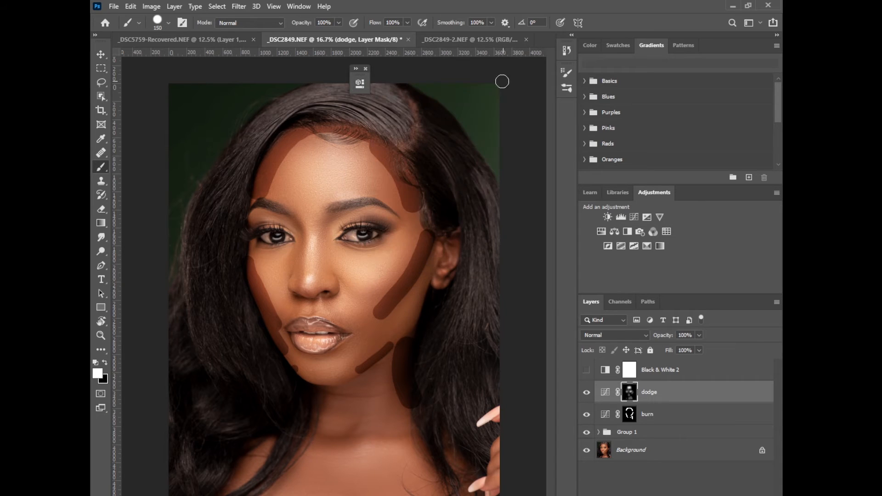
Feather the burn layer's mask by 150 px
click(631, 414)
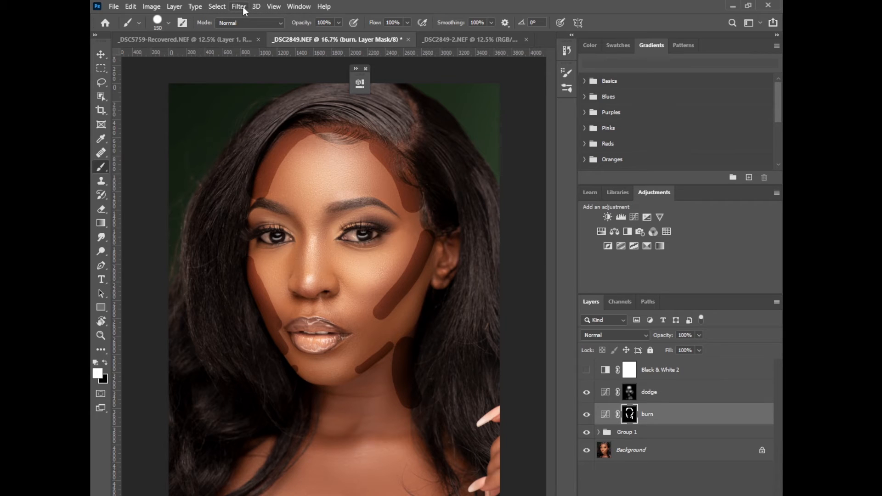
click(299, 6)
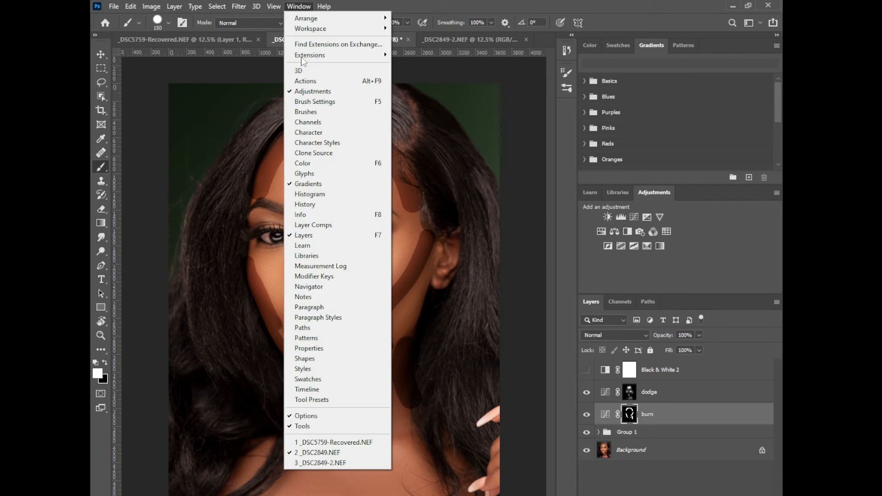
click(317, 350)
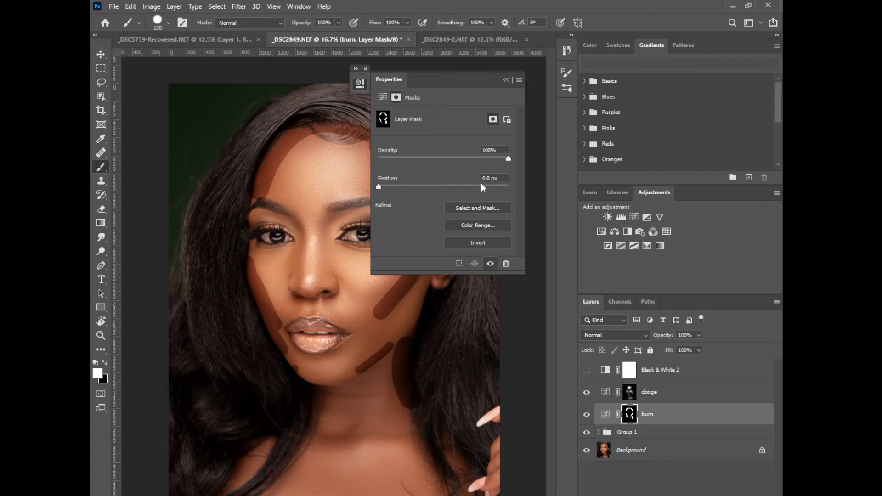
click(493, 177)
text(150)
click(506, 81)
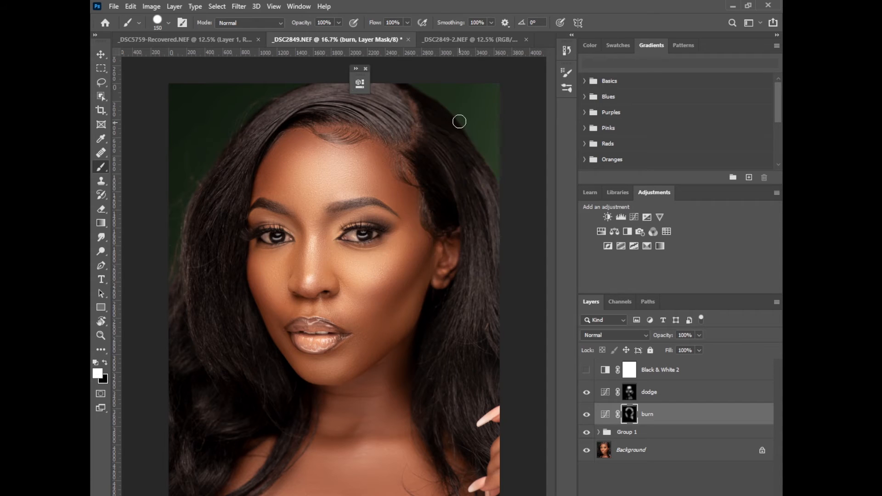
Delete the Black & White 2 helper layer
click(653, 391)
click(662, 369)
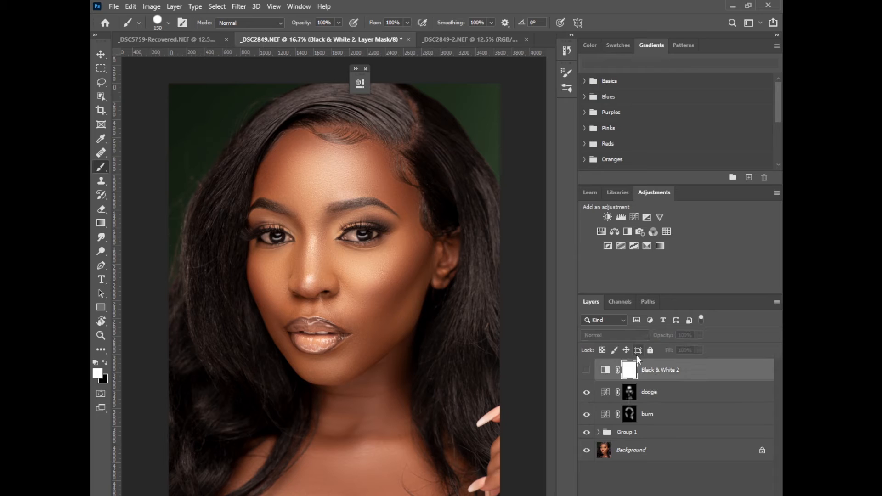
key(Delete)
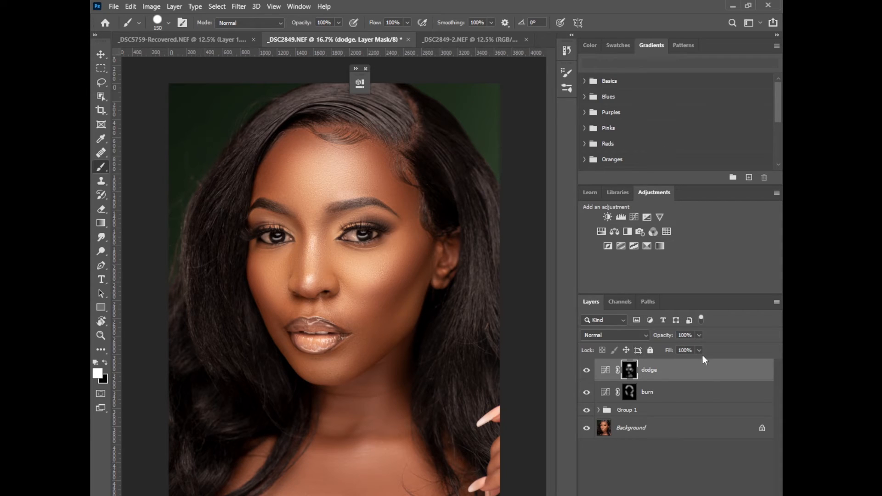
Split the dodge layer's Blend If black slider for the underlying layer, moving its upper half to about 208, and apply the style
double_click(740, 371)
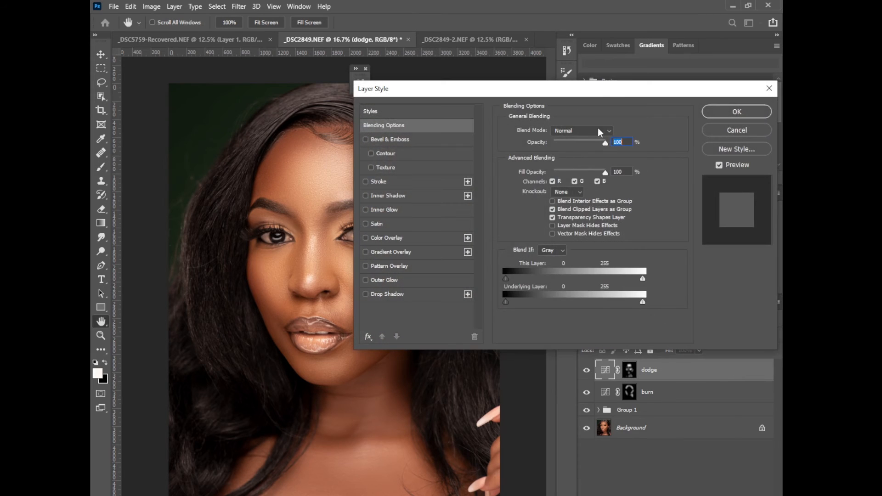
drag(620, 95, 603, 90)
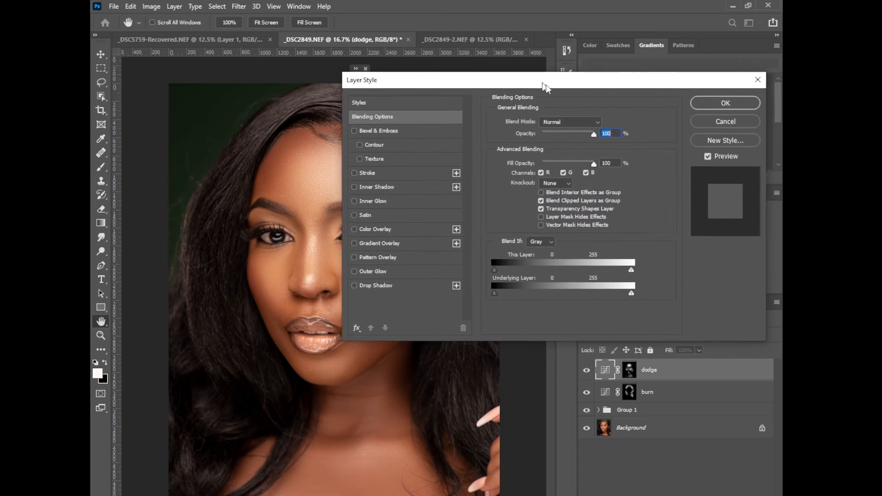
drag(546, 84, 584, 98)
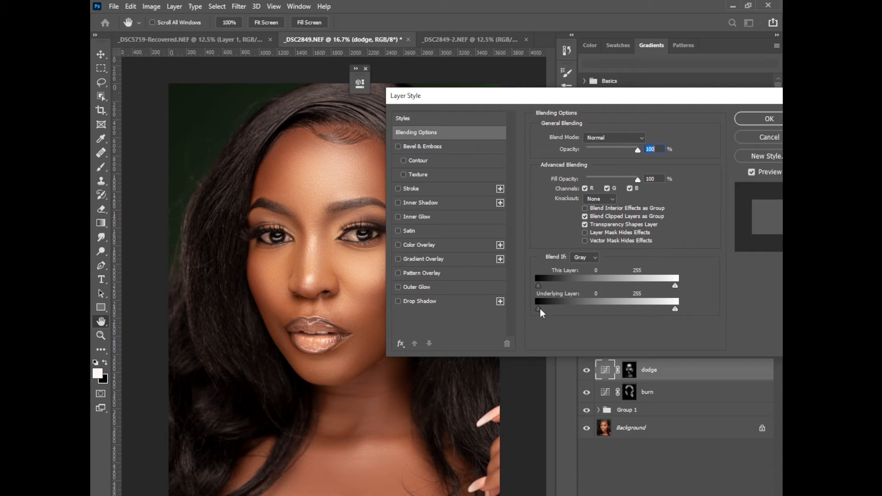
key(alt)
drag(545, 311, 651, 308)
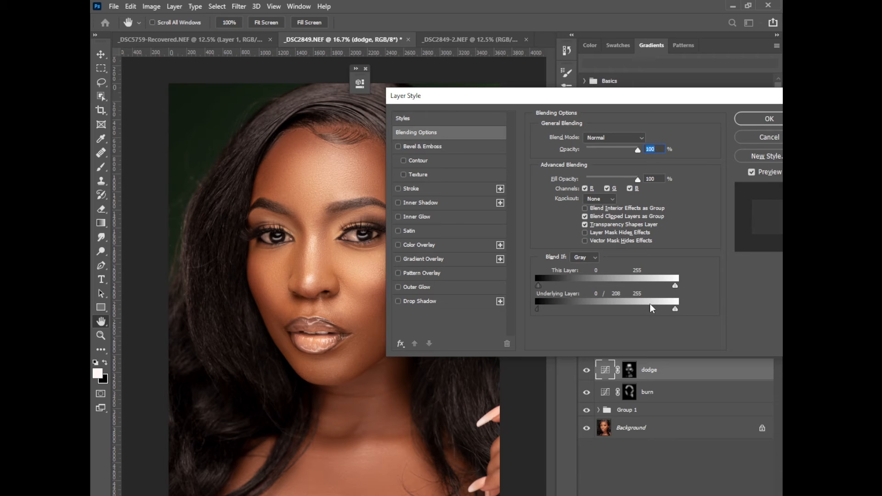
drag(652, 308, 653, 308)
click(770, 119)
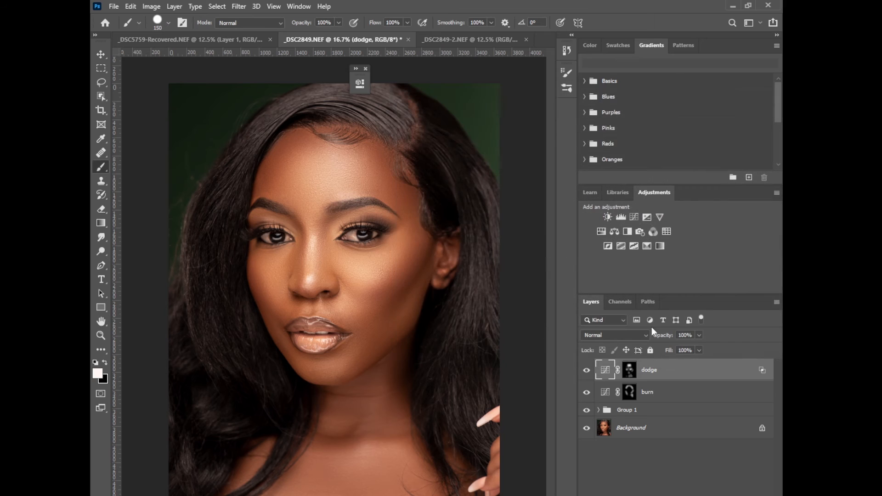
Split the burn layer's Blend If white slider for the underlying layer, moving its lower half far into the shadows, and apply the style
click(704, 399)
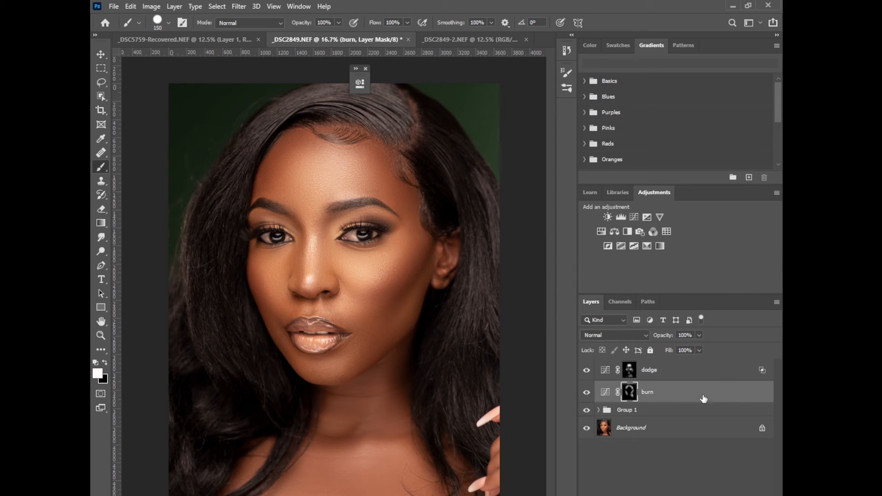
double_click(740, 397)
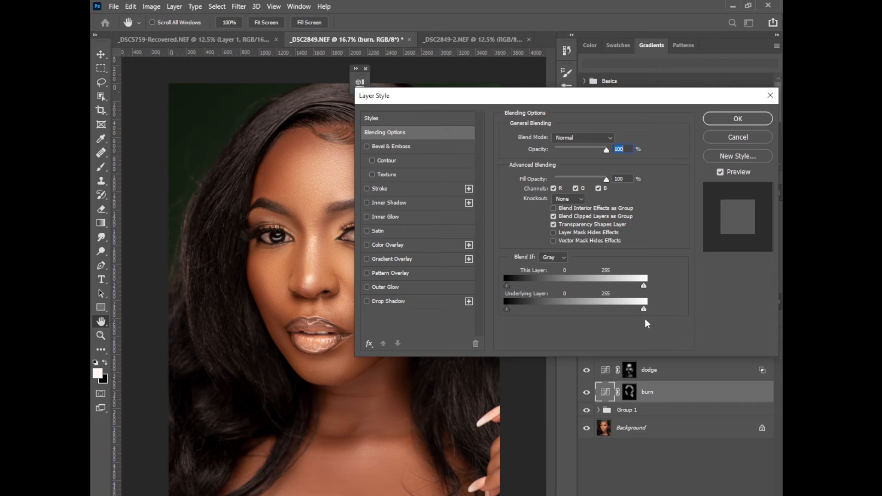
key(alt)
drag(643, 310, 534, 313)
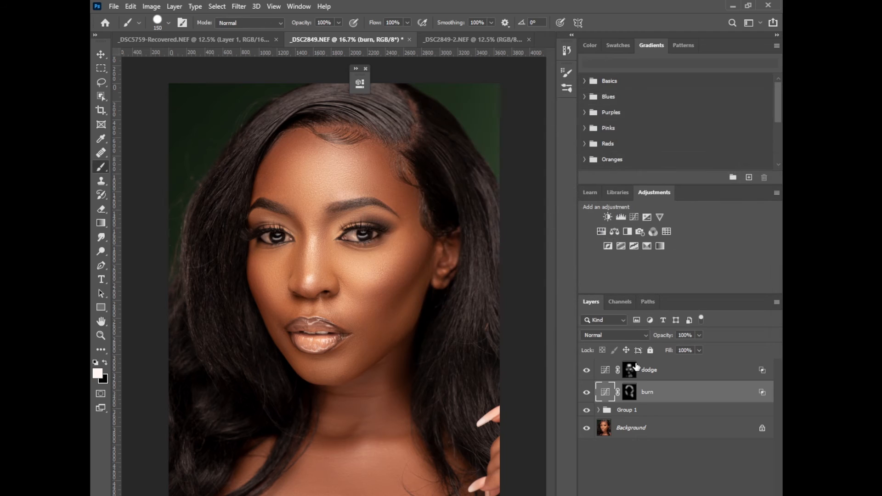
Group the dodge and burn layers together
click(664, 373)
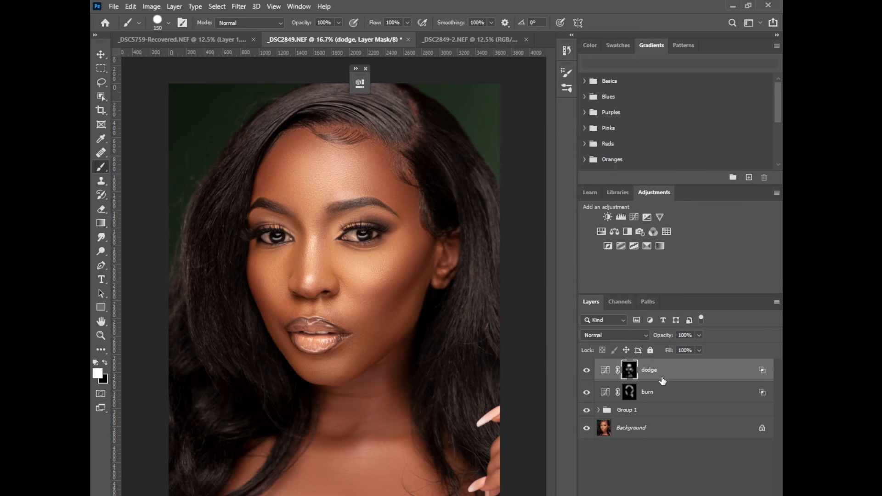
shift+click(649, 399)
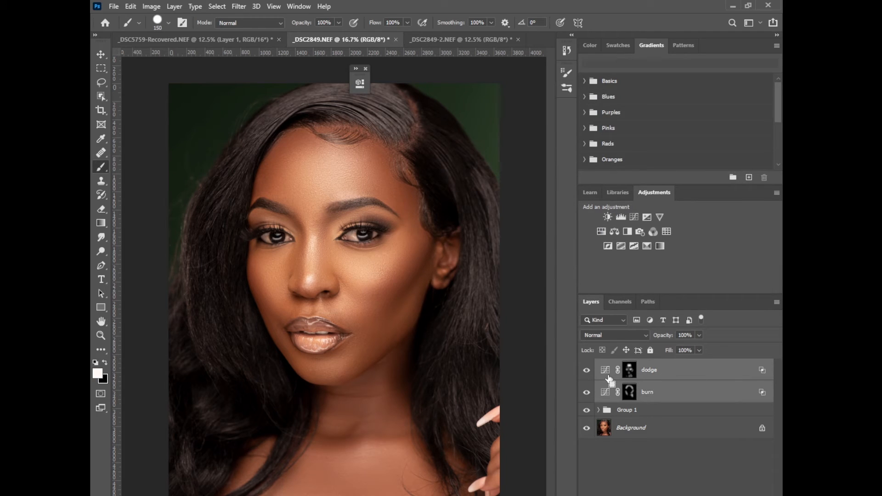
key(ctrl+g)
Compare the portrait with the dodge and burn group hidden and shown
click(587, 366)
click(587, 365)
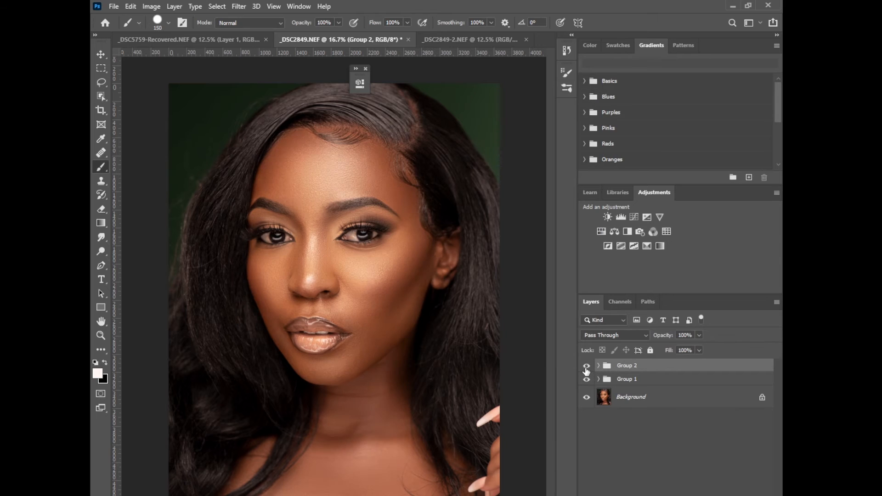
click(587, 367)
click(587, 366)
click(587, 366)
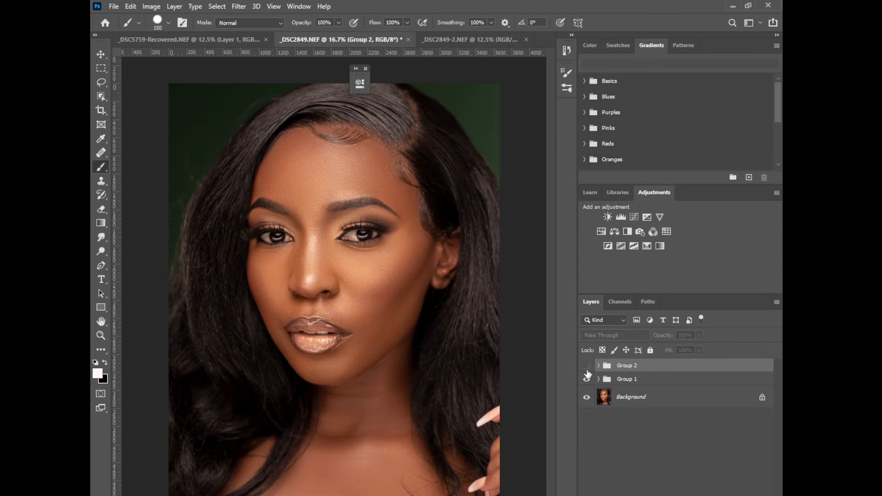
click(587, 367)
click(586, 366)
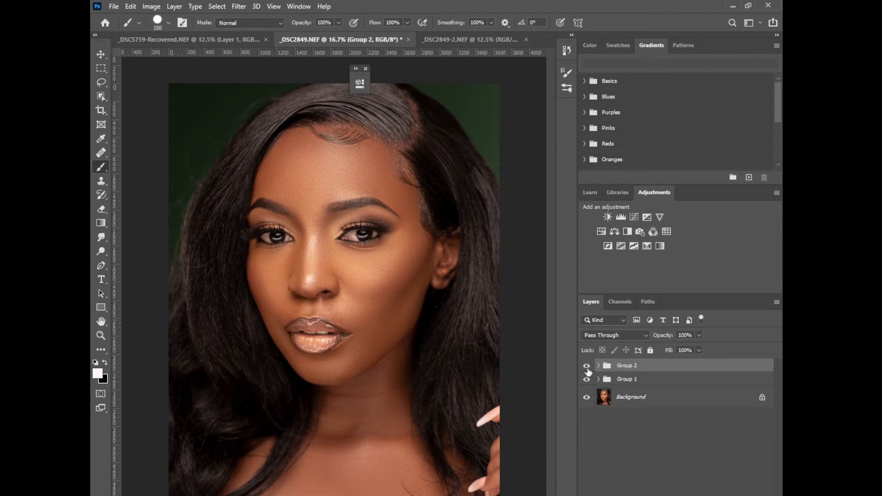
click(587, 366)
Lower the opacity of Group 2 to 52%
click(699, 336)
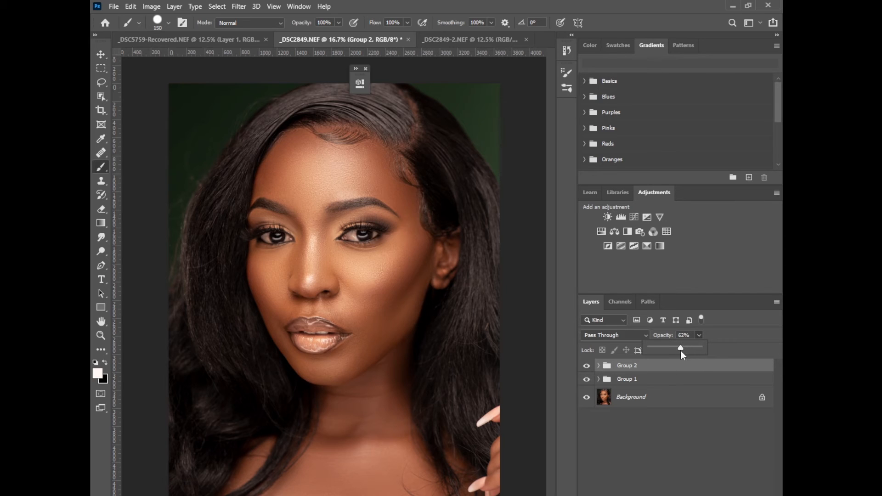
drag(681, 352, 681, 352)
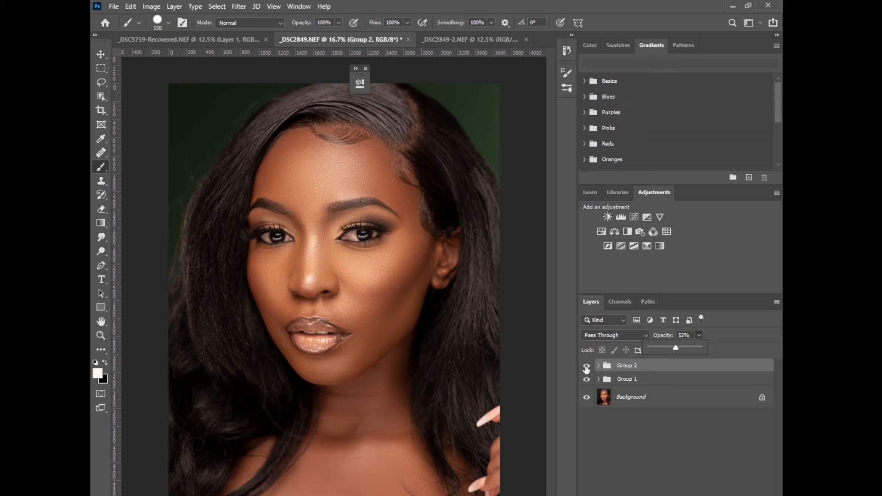
Check the reduced-opacity dodge and burn effect by switching Group 2 off and on repeatedly
click(587, 367)
click(586, 368)
click(586, 368)
click(587, 370)
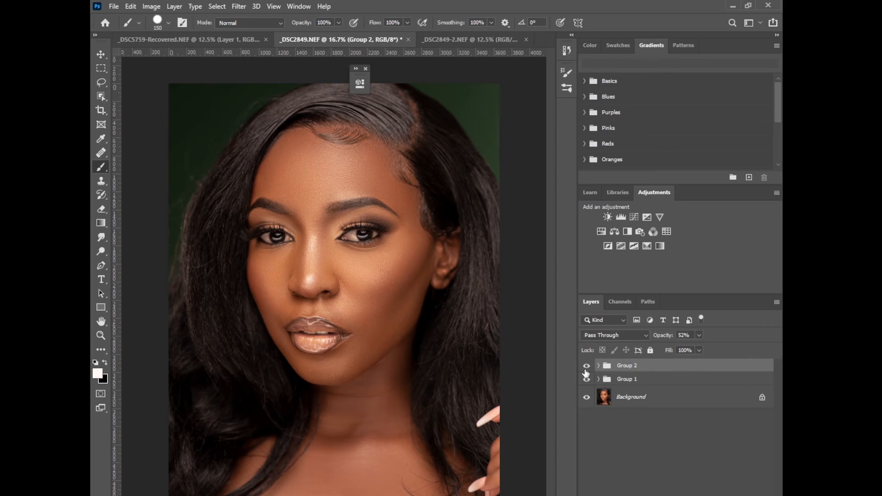
click(586, 368)
click(587, 368)
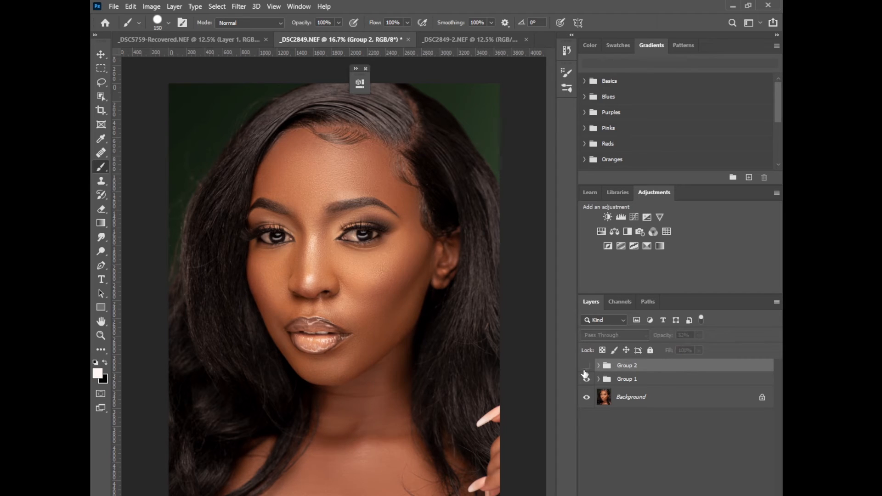
click(587, 368)
click(587, 370)
click(587, 370)
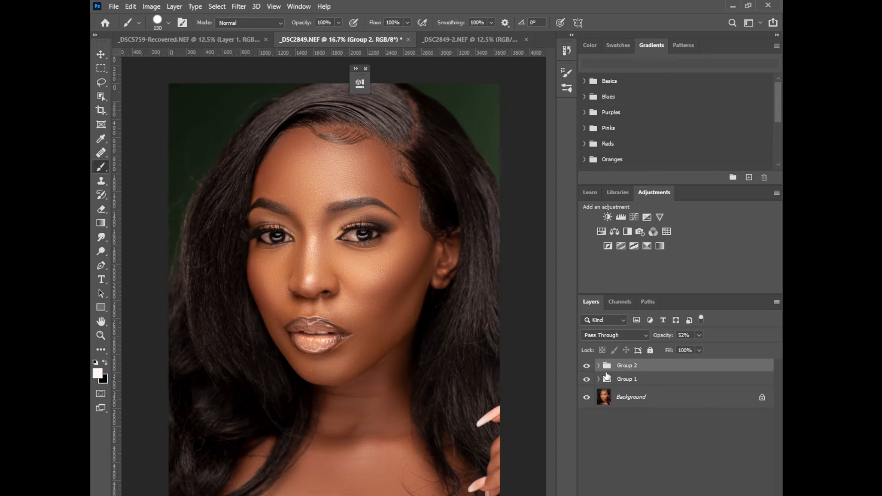
Select the burn layer's mask in Group 2, reduce the brush size to 90, and collapse the group
click(599, 366)
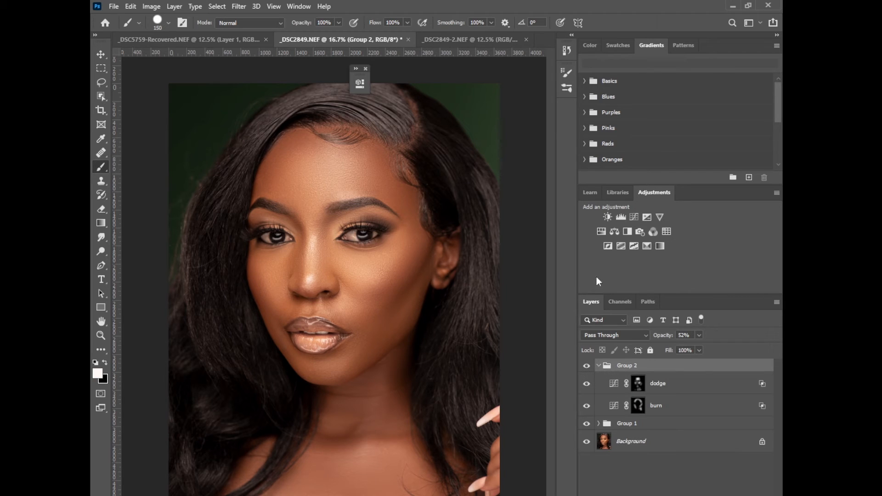
click(638, 405)
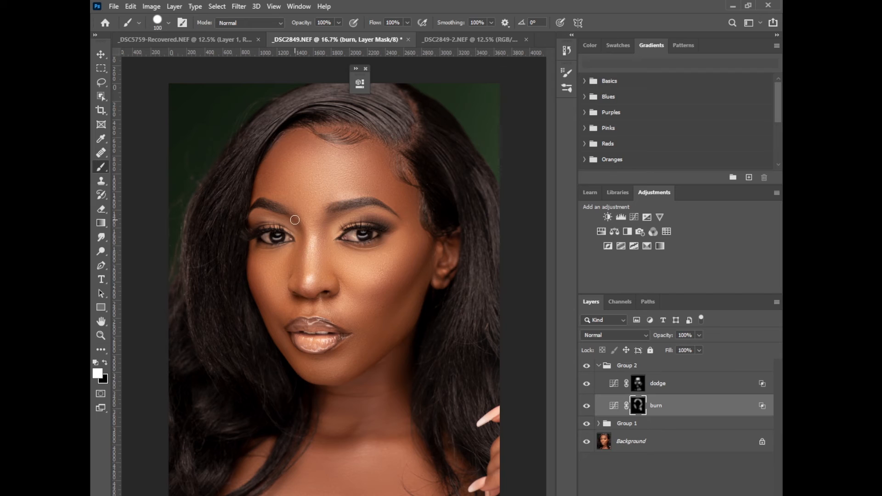
key(bracketleft)
key(bracketleft)
key(bracketleft)
click(599, 366)
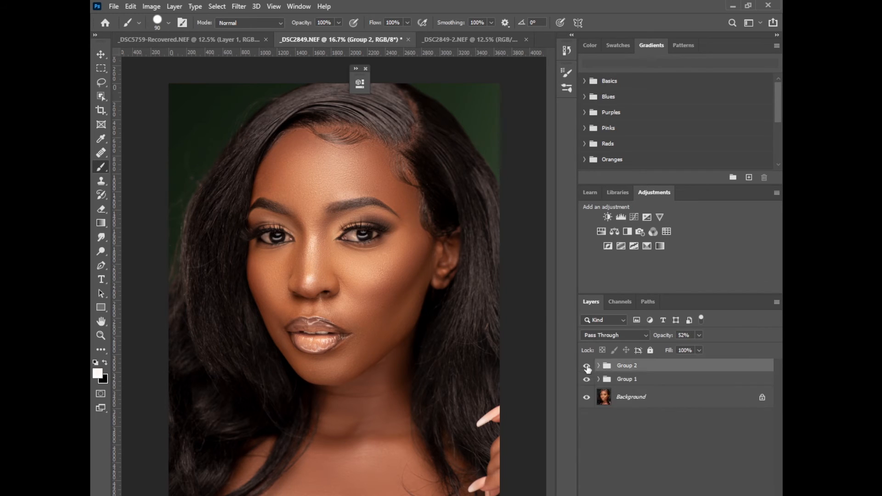
Compare the portrait with Group 2 and with Group 1 each hidden and shown in turn
click(587, 366)
click(587, 365)
click(587, 365)
click(587, 366)
click(587, 379)
click(587, 379)
click(586, 380)
click(587, 379)
Expand Group 2 and reduce the feather of the dodge layer's mask to 0 px
click(599, 366)
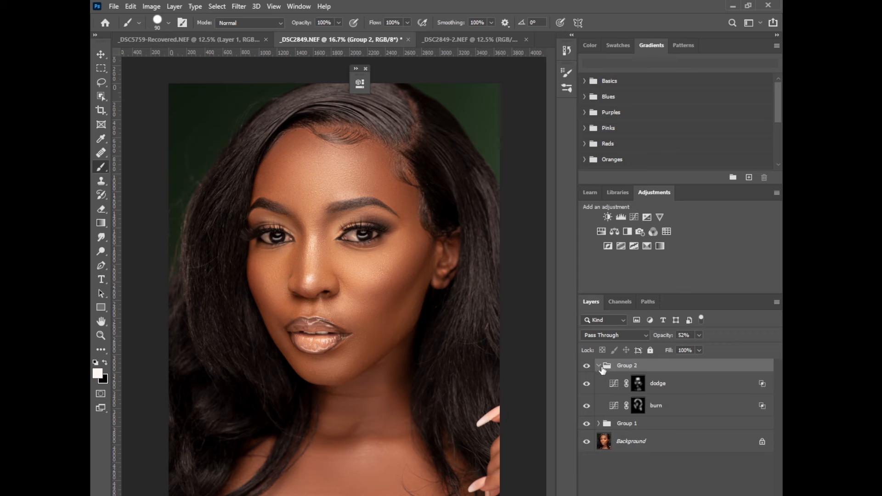
click(638, 384)
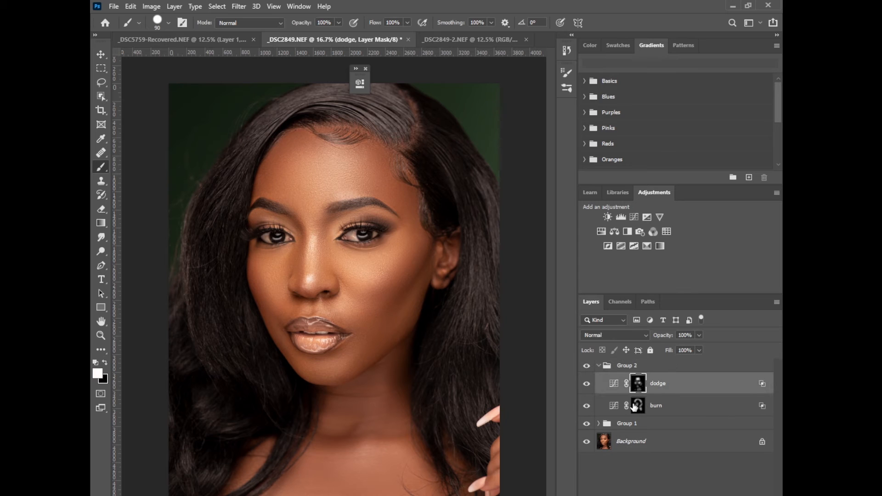
double_click(615, 385)
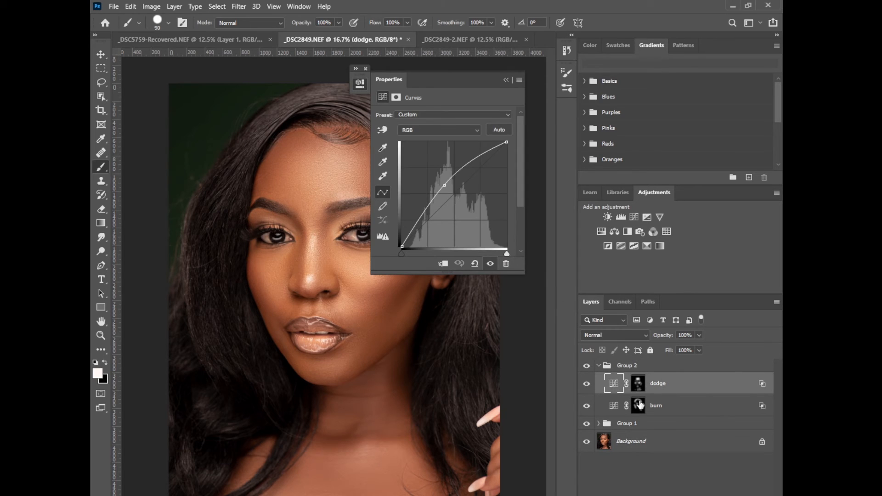
click(639, 391)
drag(474, 187, 378, 187)
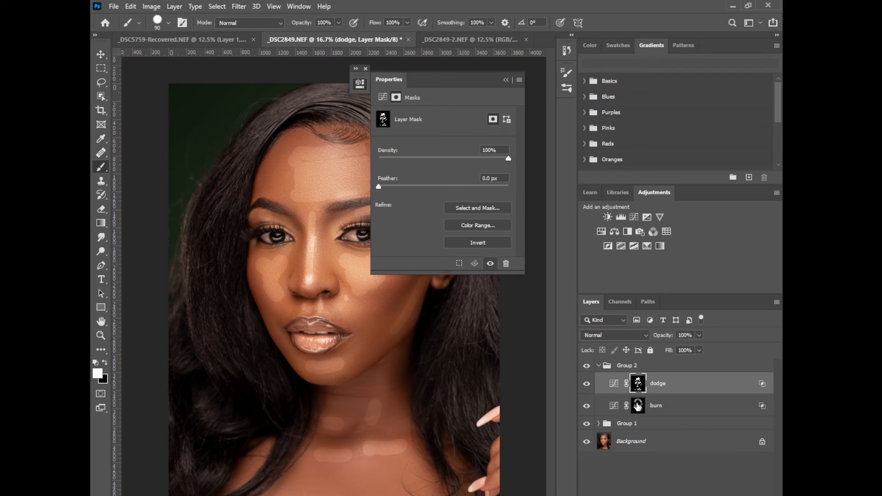
Reduce the feather of the burn layer's mask to 0 px and close its properties
click(638, 406)
click(615, 407)
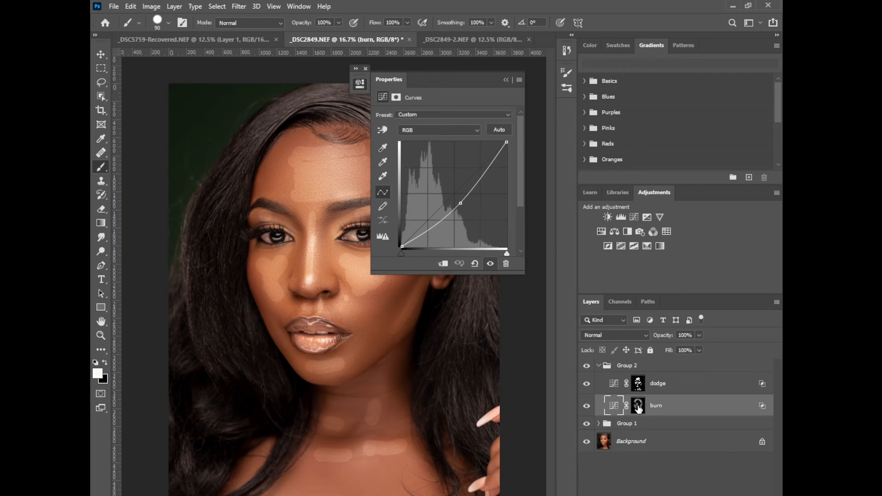
click(639, 406)
drag(473, 187, 403, 187)
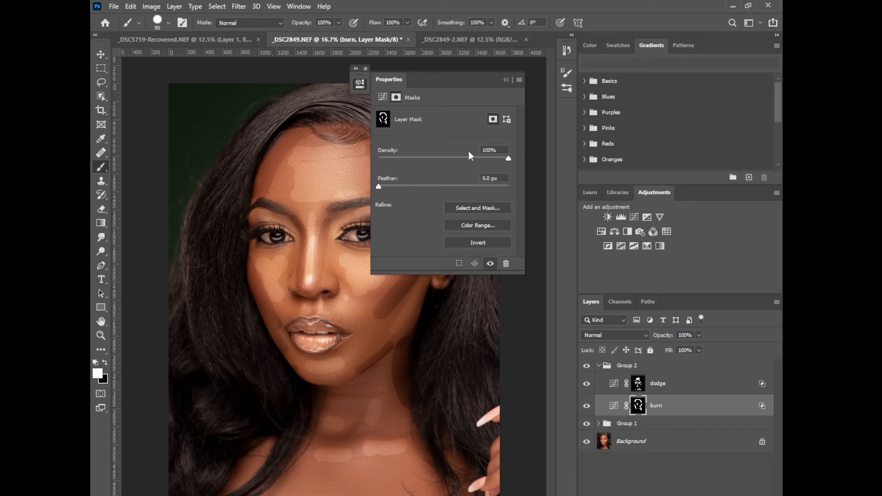
click(506, 81)
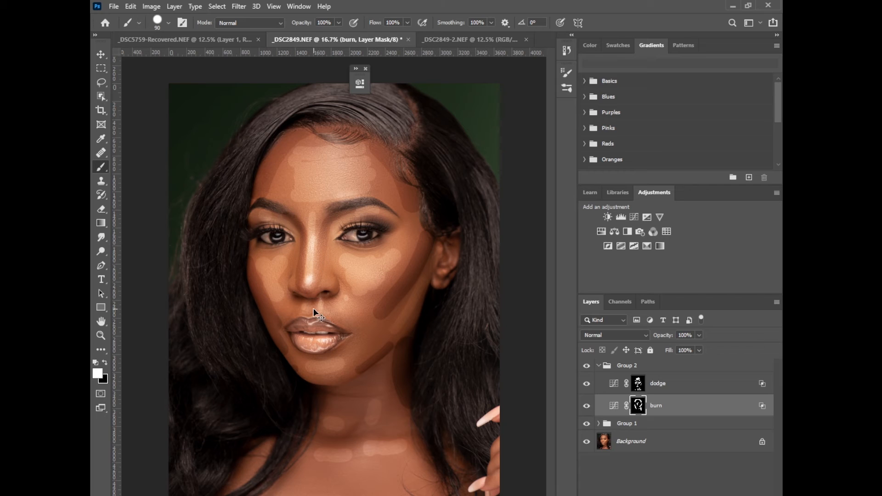
Undo the burn mask's last feather change and try to reopen its mask settings
key(ctrl+z)
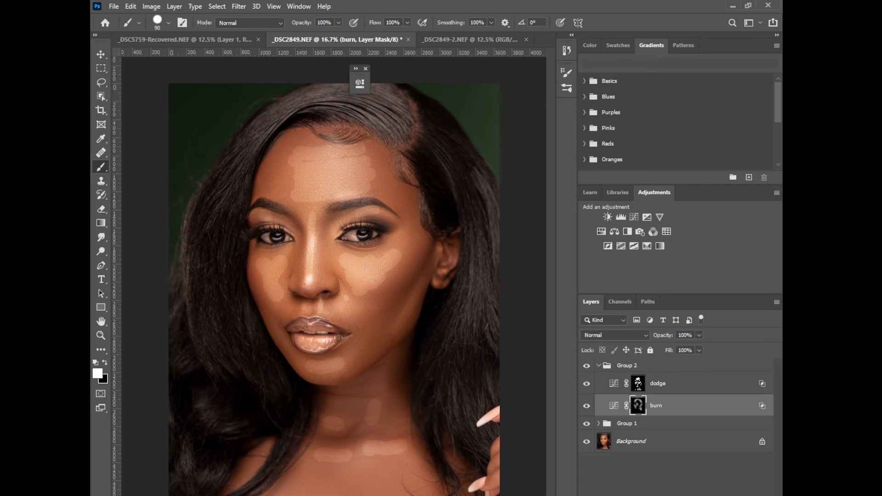
double_click(615, 406)
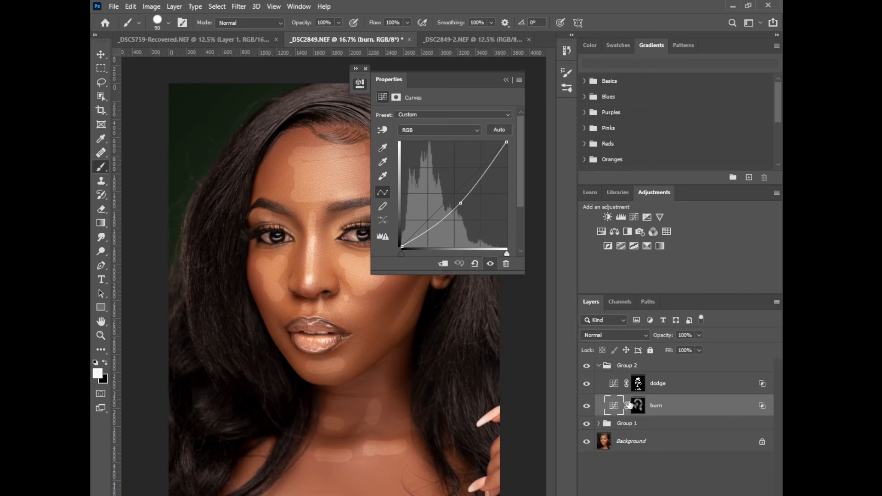
click(633, 405)
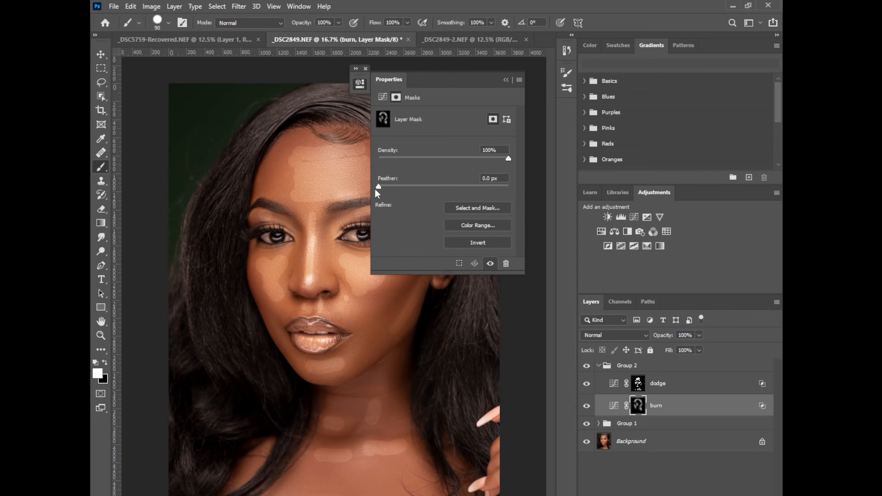
click(506, 80)
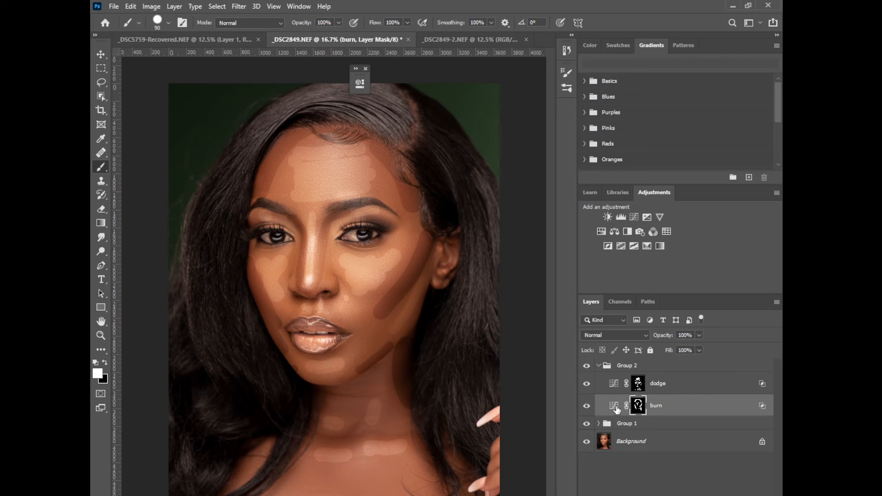
double_click(639, 409)
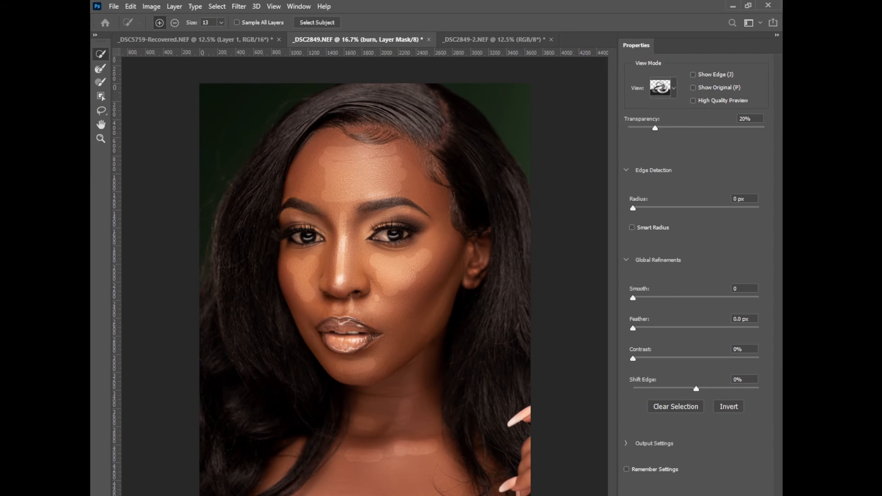
key(Escape)
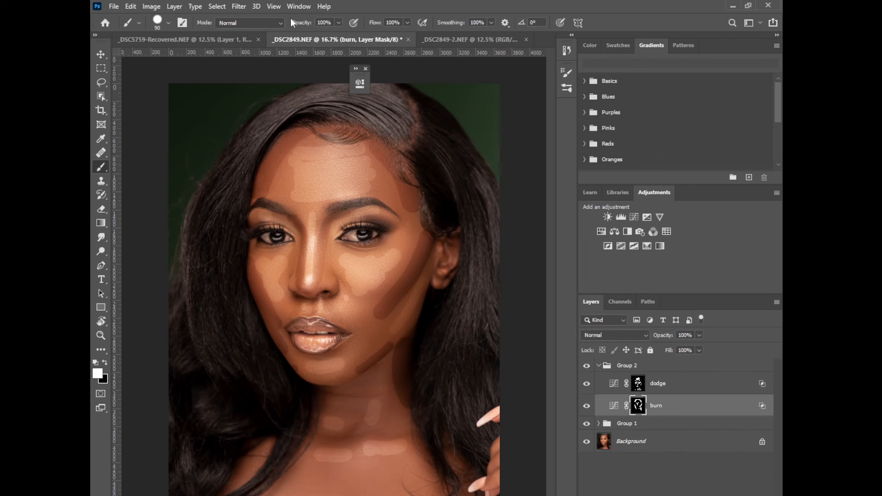
Show the burn layer's mask properties and feather the mask by 119.4 px
click(298, 6)
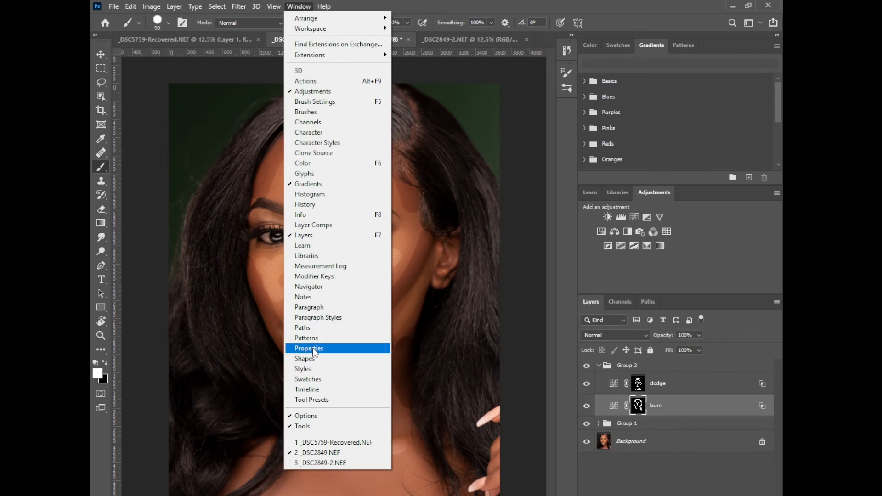
click(317, 348)
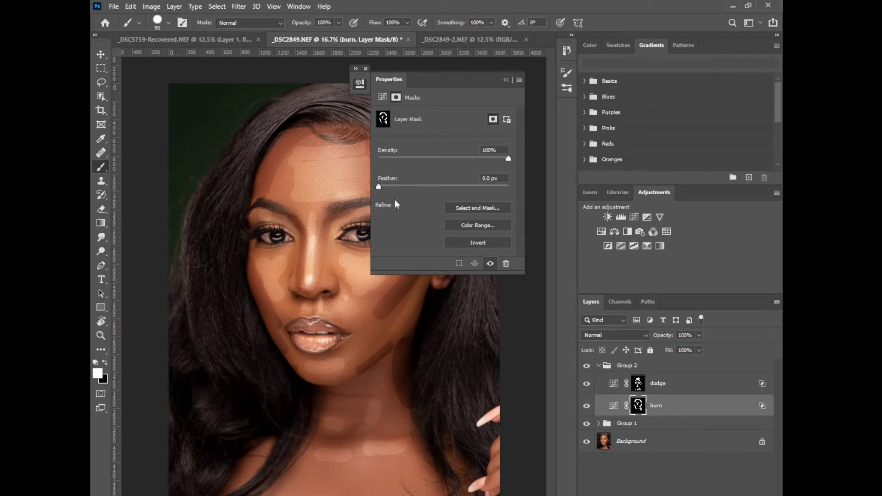
drag(380, 187, 444, 188)
drag(446, 186, 466, 187)
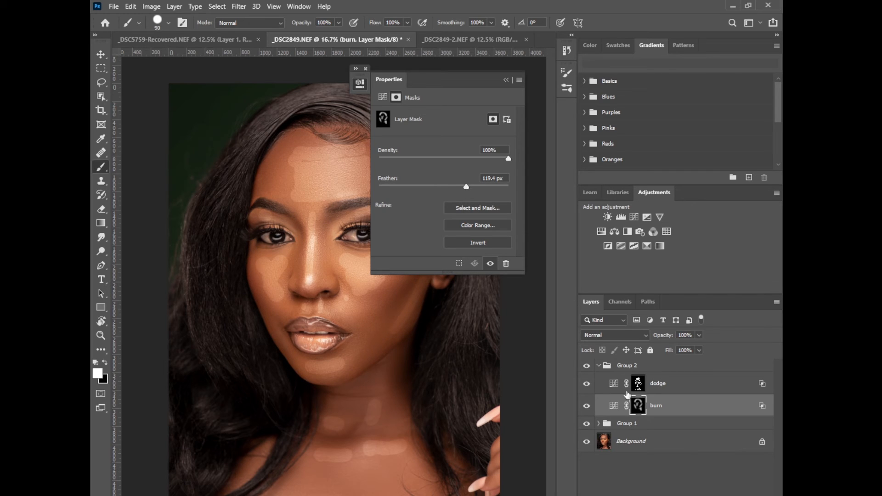
Feather the dodge layer's mask by 144.9 px
click(639, 385)
drag(398, 190, 474, 190)
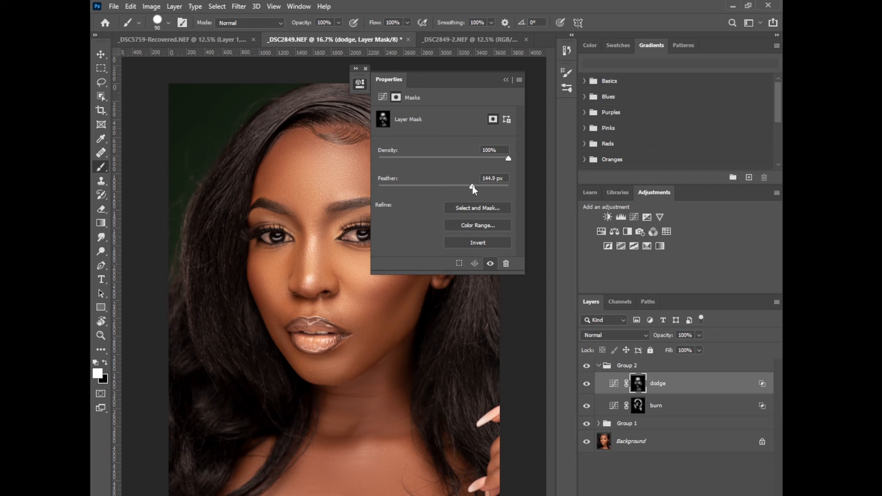
Increase the burn layer's mask feather to 175 px and collapse the mask properties
click(638, 406)
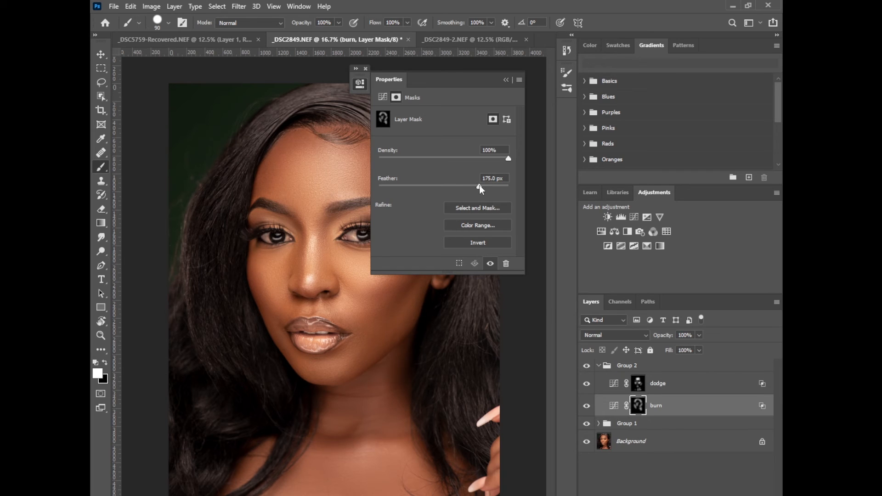
click(507, 80)
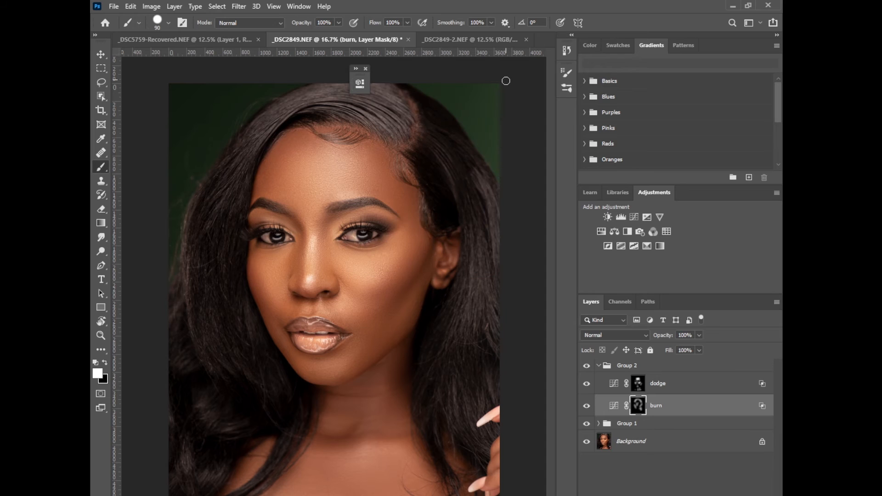
Collapse Group 2 and toggle its visibility to compare the face before and after the dodge and burn
click(599, 366)
click(587, 368)
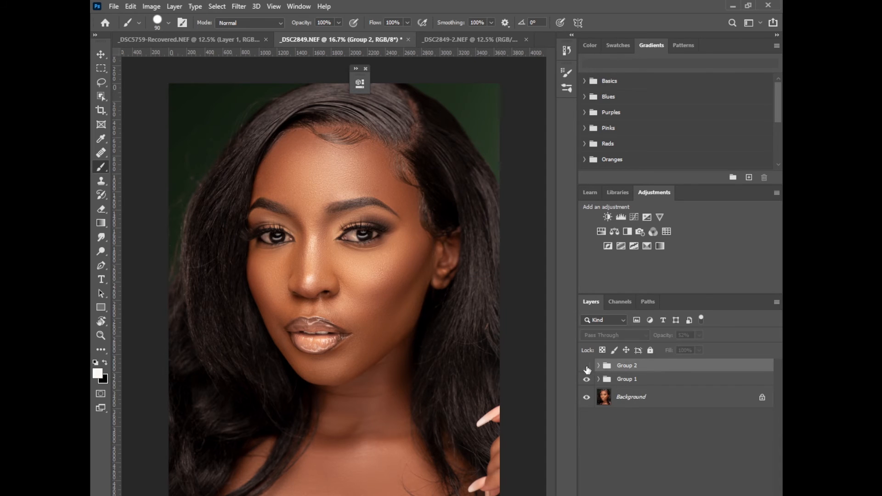
click(586, 368)
click(587, 368)
click(587, 367)
click(587, 368)
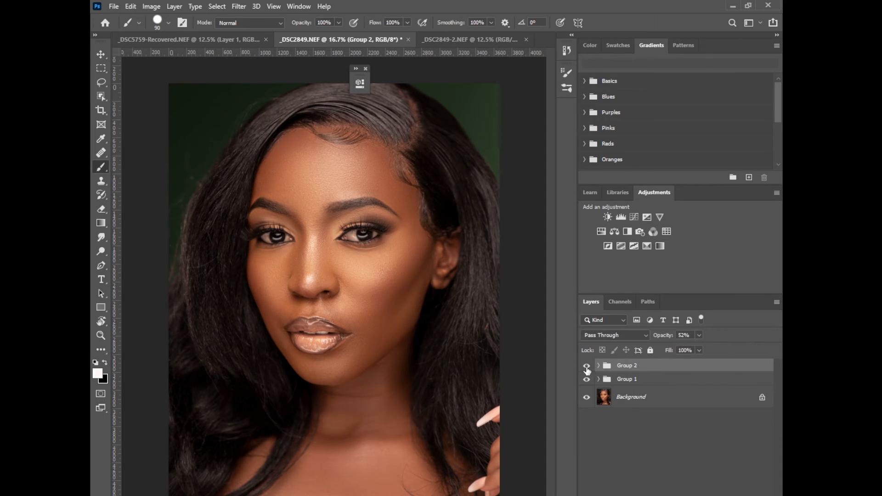
Reopen Group 2, target the burn mask with a 250 px black Brush, and switch to the dodge mask
click(599, 367)
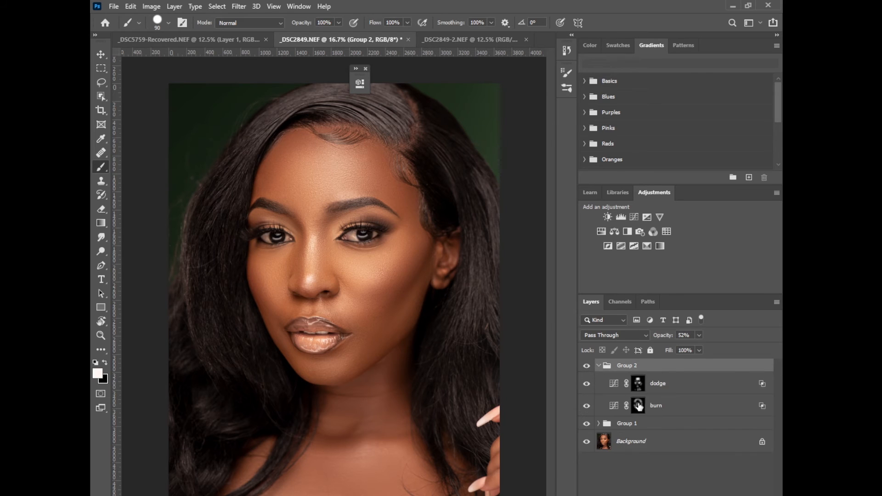
click(622, 398)
right_click(103, 167)
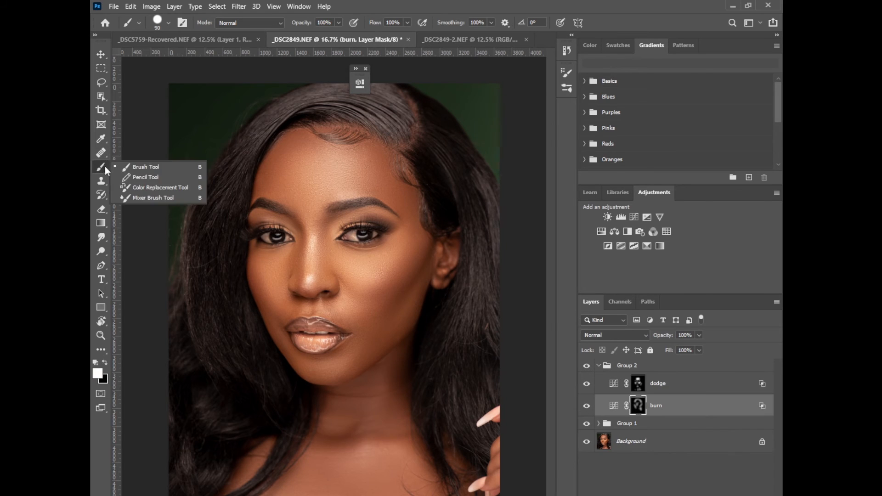
click(137, 167)
key(bracketright)
key(bracketright)
key(bracketright)
key(bracketright)
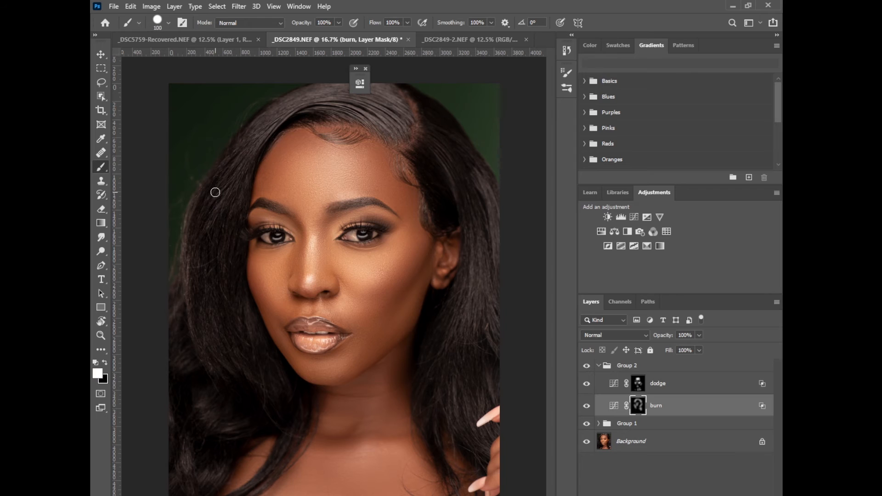
key(bracketright)
key(bracketright)
key(x)
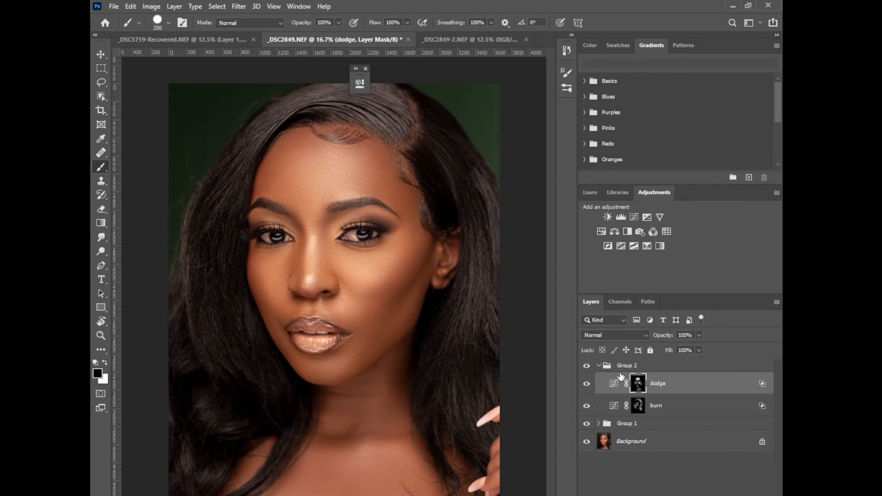
click(638, 383)
Collapse Group 2, check the image with the group hidden and shown, and set the group's opacity to 67%
click(599, 366)
click(587, 367)
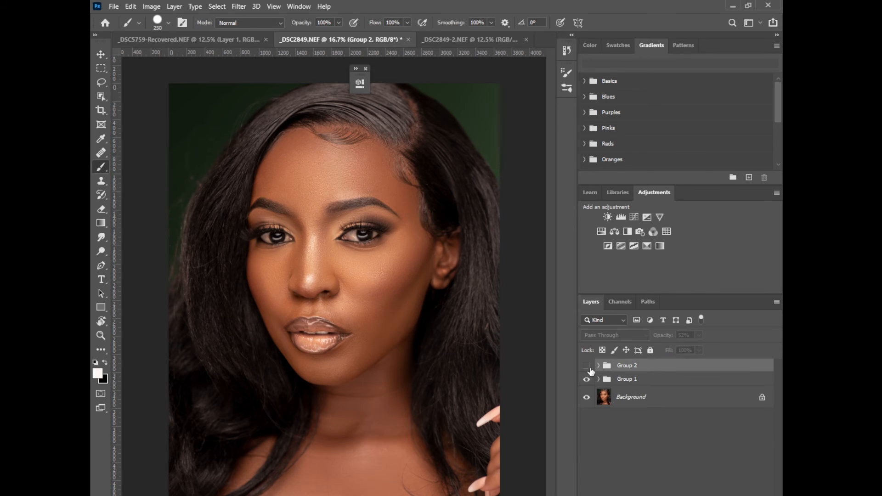
click(587, 366)
click(587, 366)
click(587, 367)
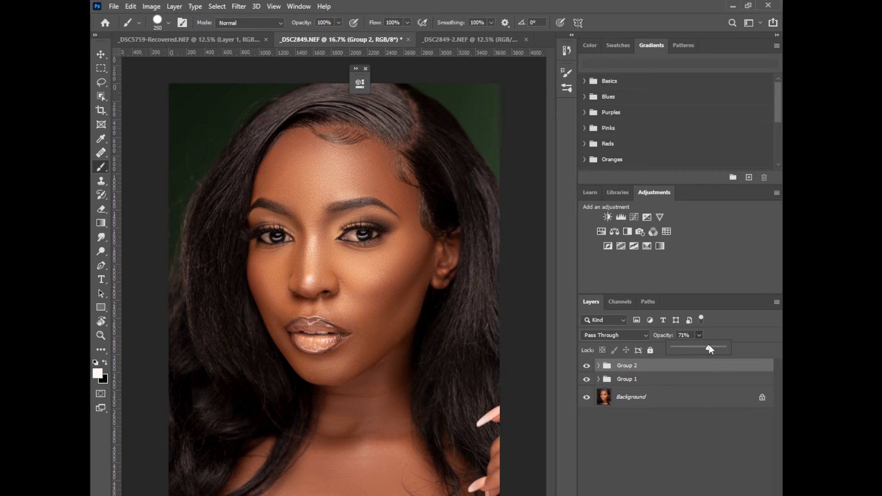
drag(709, 346, 707, 346)
Toggle the visibility of Group 1 and Group 2 to compare the retouching before and after
click(588, 378)
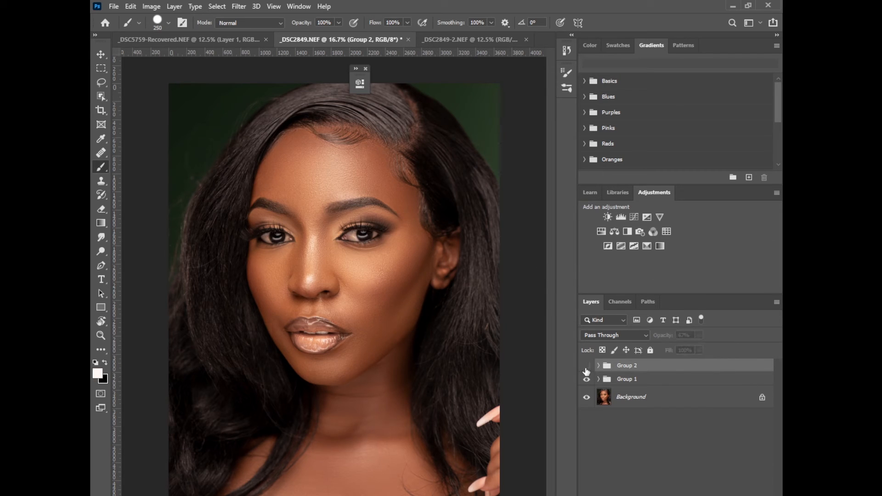
click(587, 380)
click(588, 380)
click(587, 366)
click(587, 366)
Add a Selective Color adjustment layer on top and set Black to +8% for the Blacks
click(688, 495)
click(717, 495)
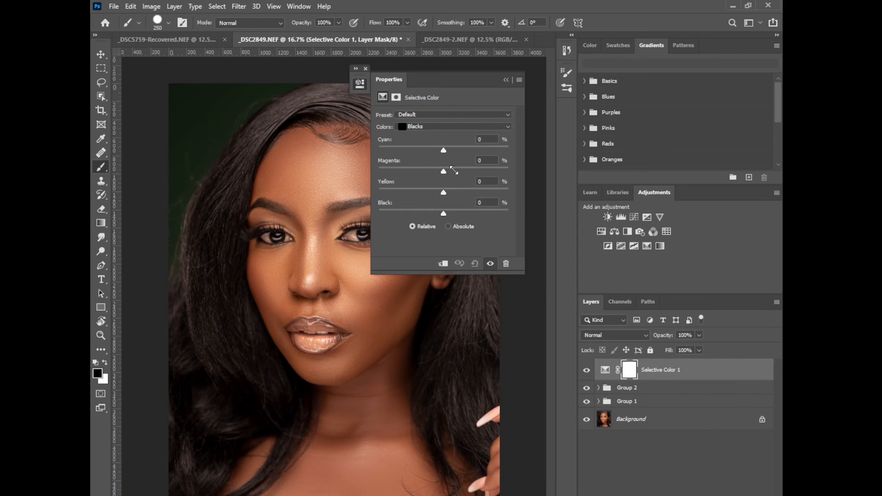
click(431, 127)
click(418, 211)
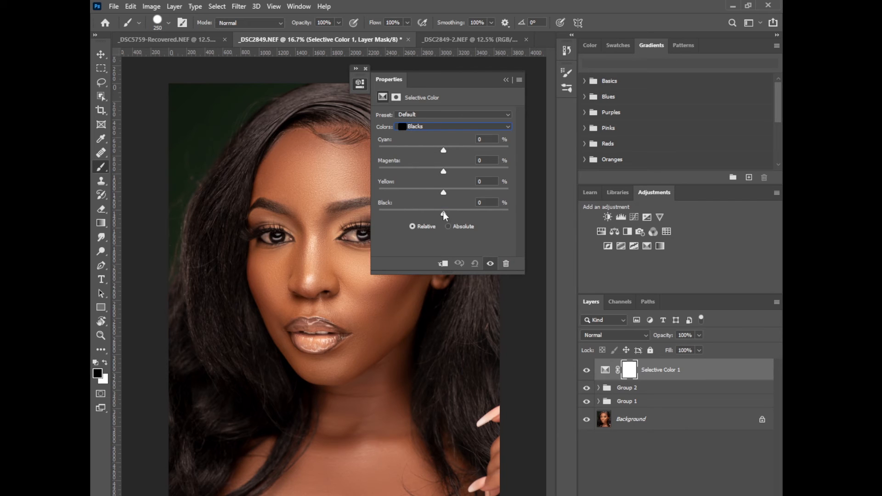
drag(444, 214, 448, 216)
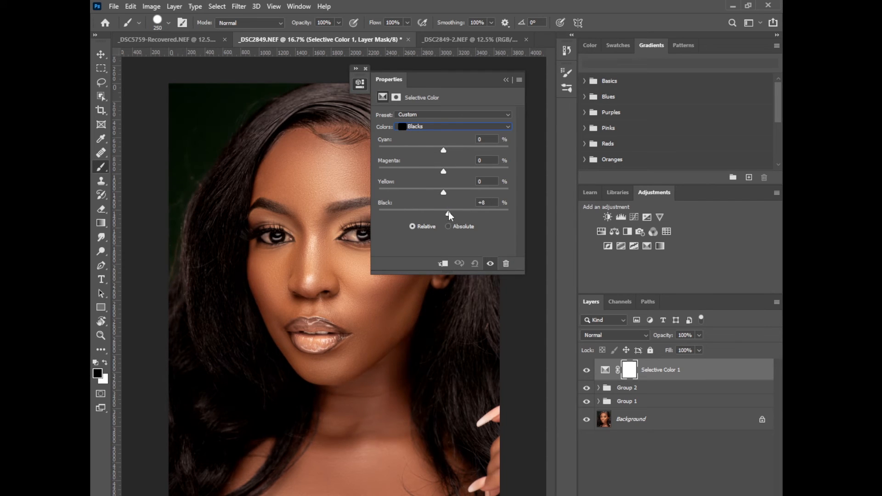
drag(449, 212, 450, 212)
drag(445, 195, 444, 194)
click(508, 81)
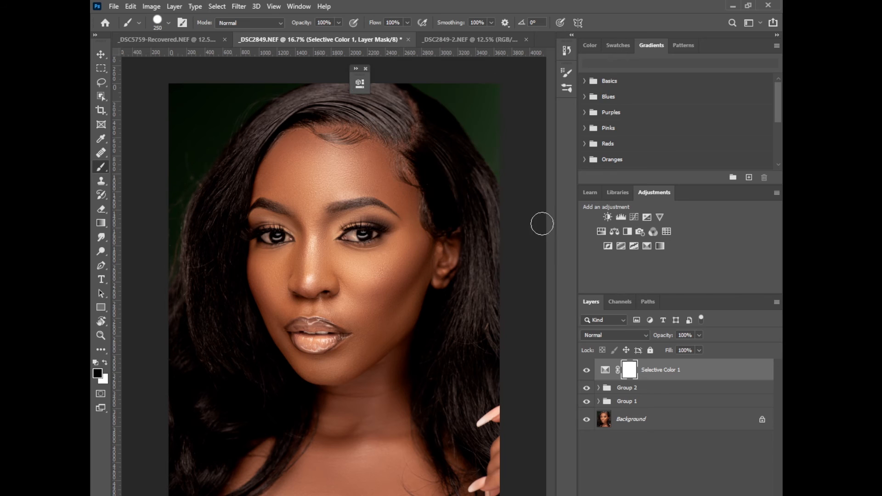
Raise Group 2's opacity to 79% and compare the image with the group hidden and shown
click(638, 390)
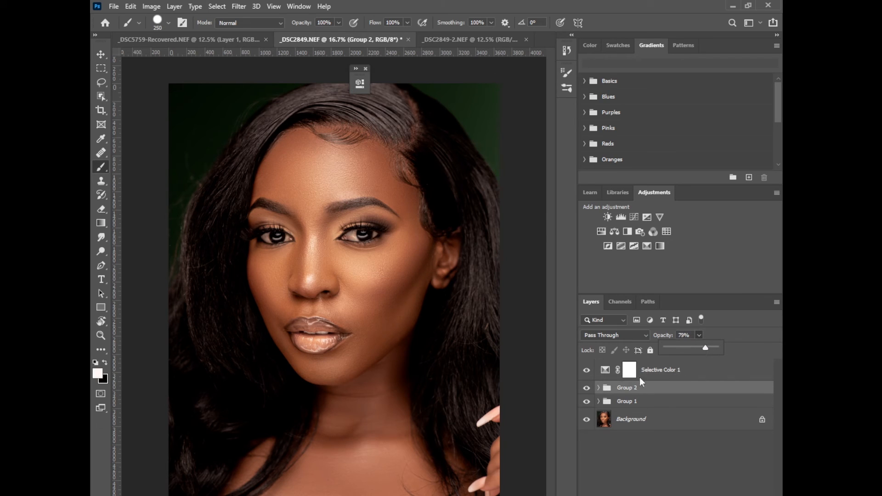
click(588, 388)
click(588, 388)
click(587, 388)
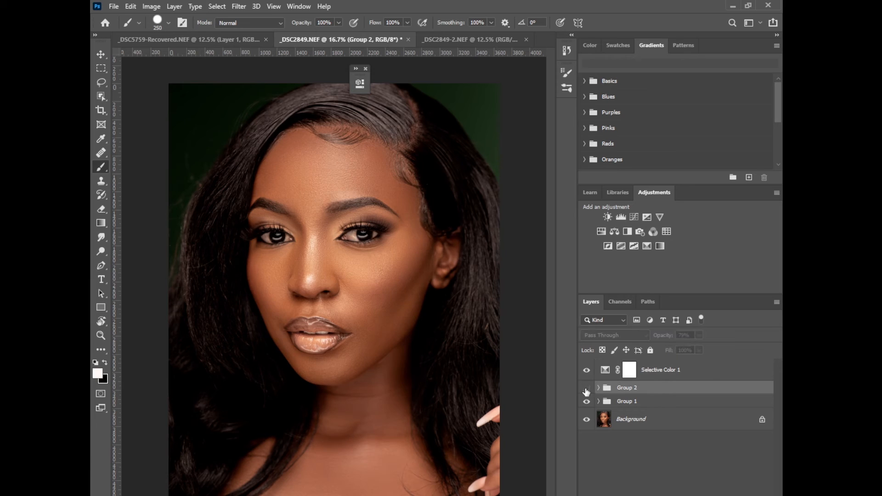
click(588, 388)
Add a Black & White adjustment layer above the Selective Color layer and set its blend mode to Luminosity
click(651, 372)
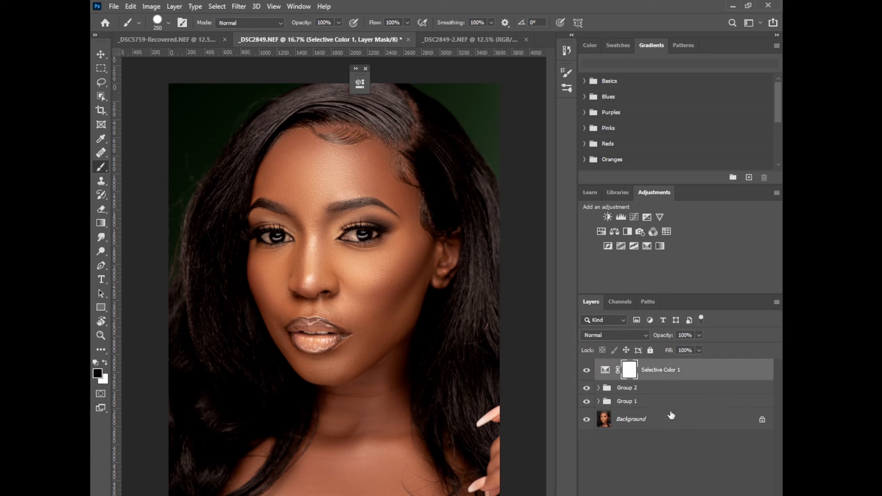
click(690, 495)
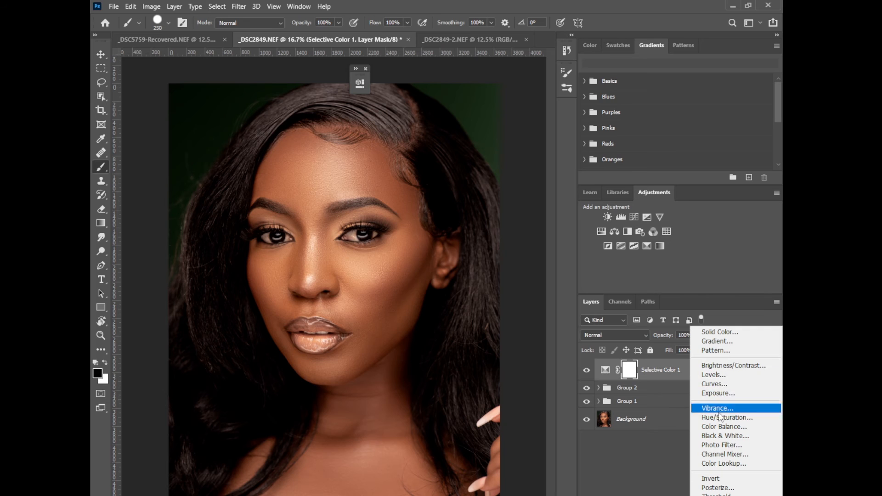
click(720, 436)
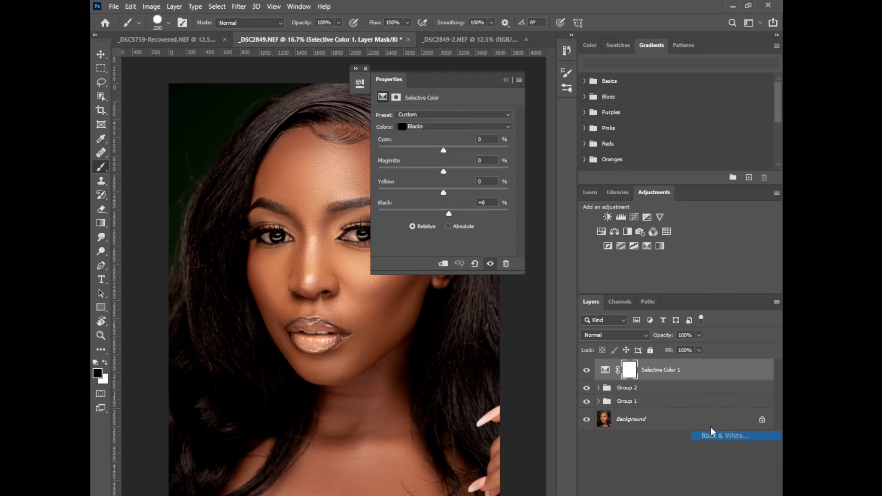
click(506, 79)
click(607, 335)
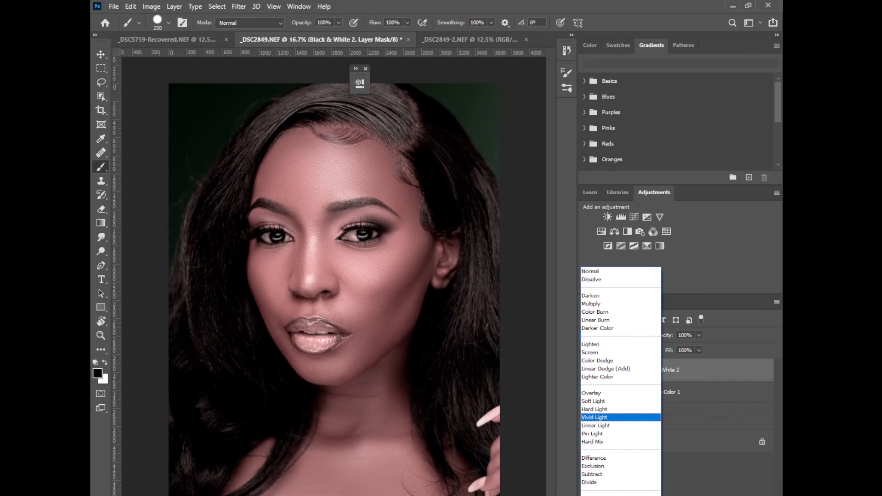
key(Return)
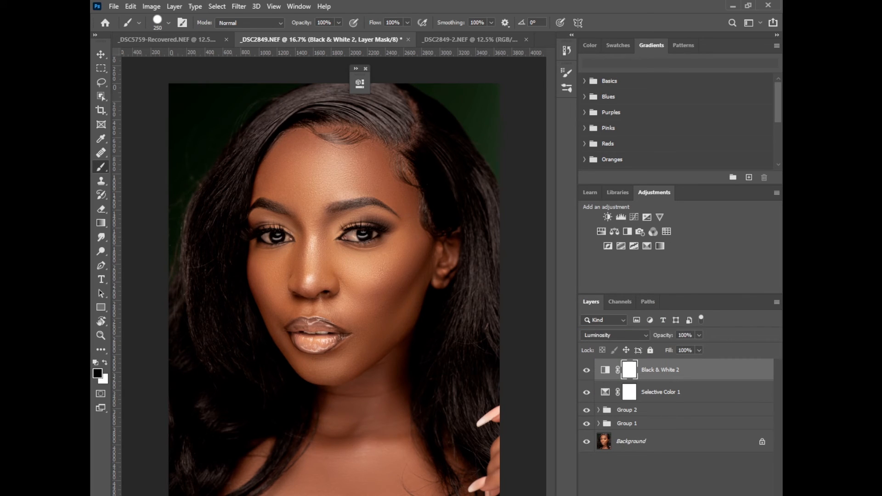
Add a Photo Filter adjustment layer using Cooling Filter (82) and lower its density
click(718, 495)
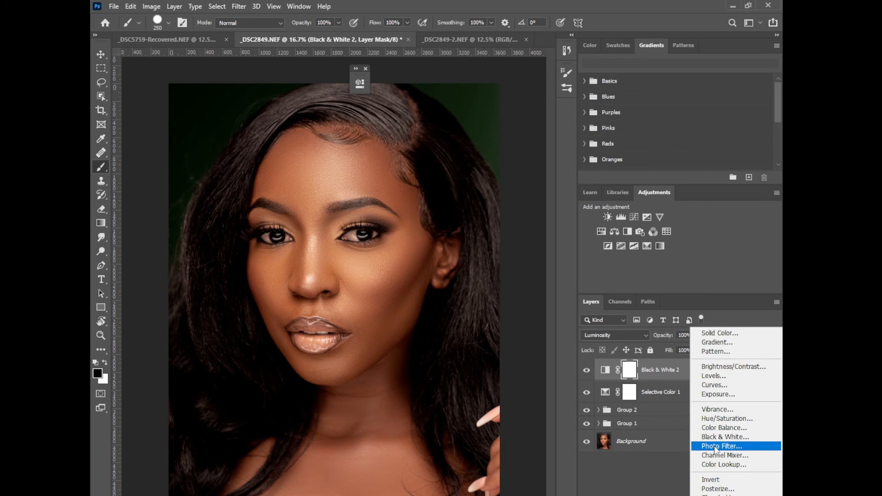
click(716, 446)
click(460, 115)
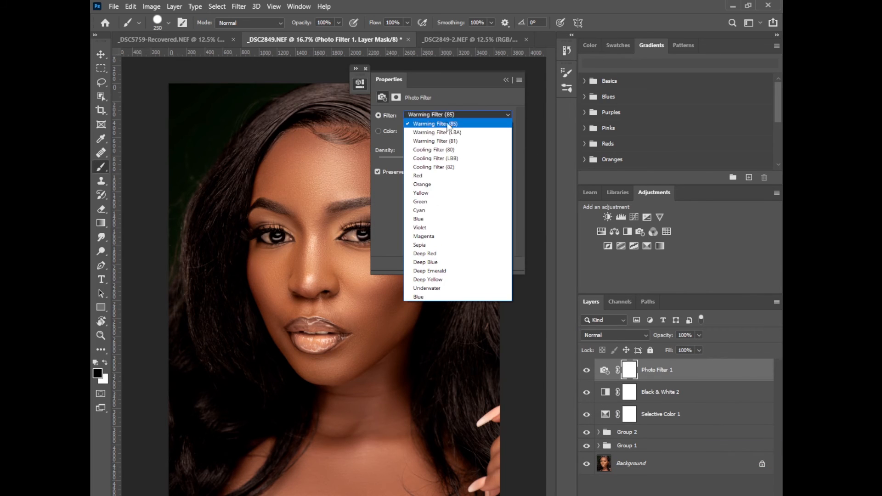
click(438, 171)
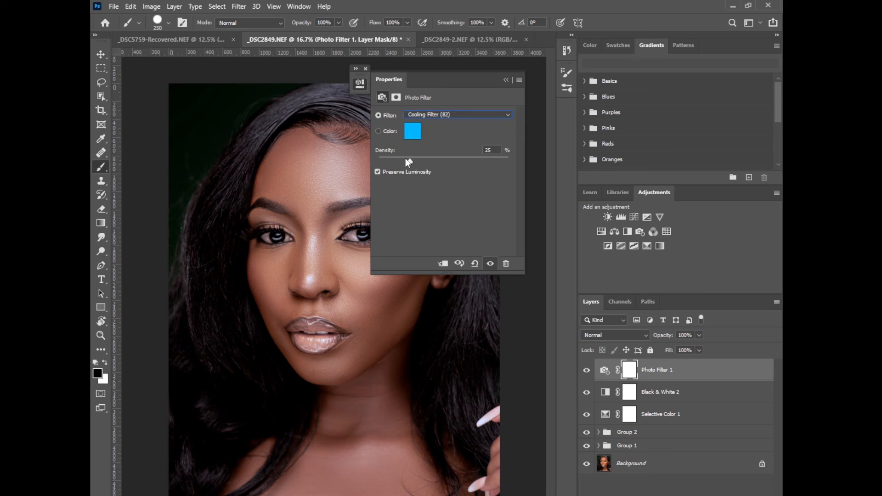
drag(406, 158, 399, 163)
click(508, 79)
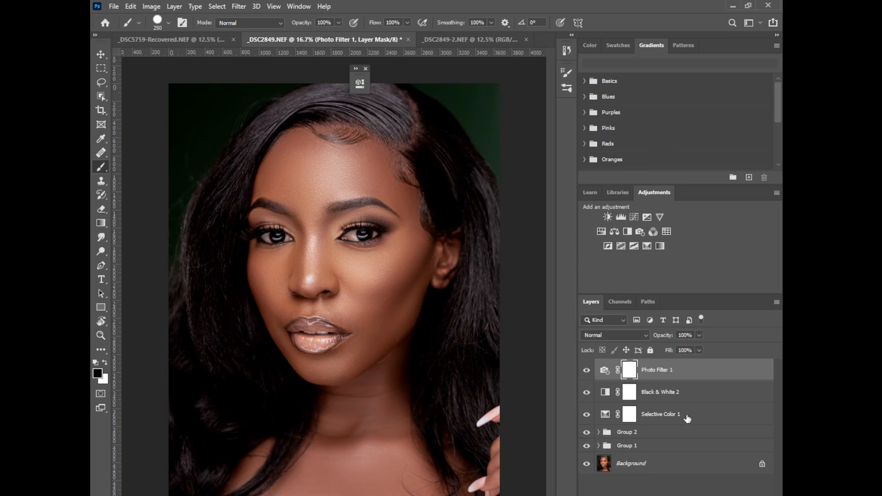
Add another Black & White adjustment layer on top, blended in Multiply mode at 33% opacity
click(701, 495)
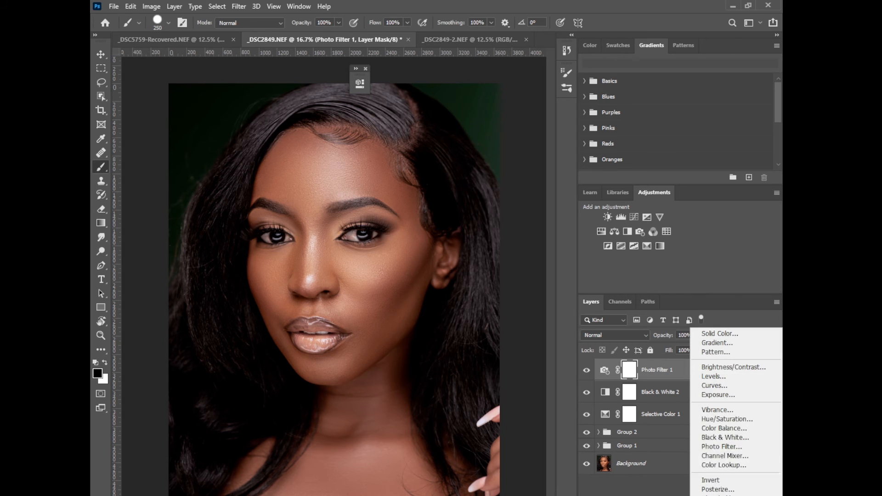
click(721, 439)
click(507, 79)
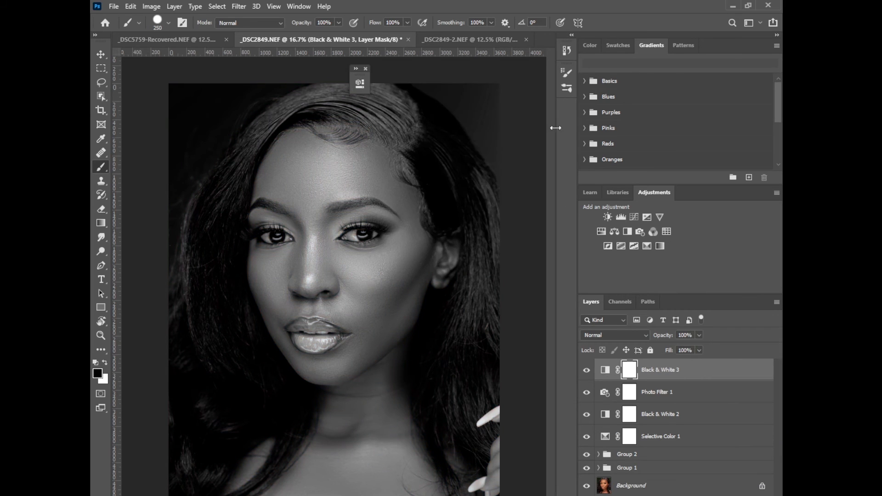
click(610, 335)
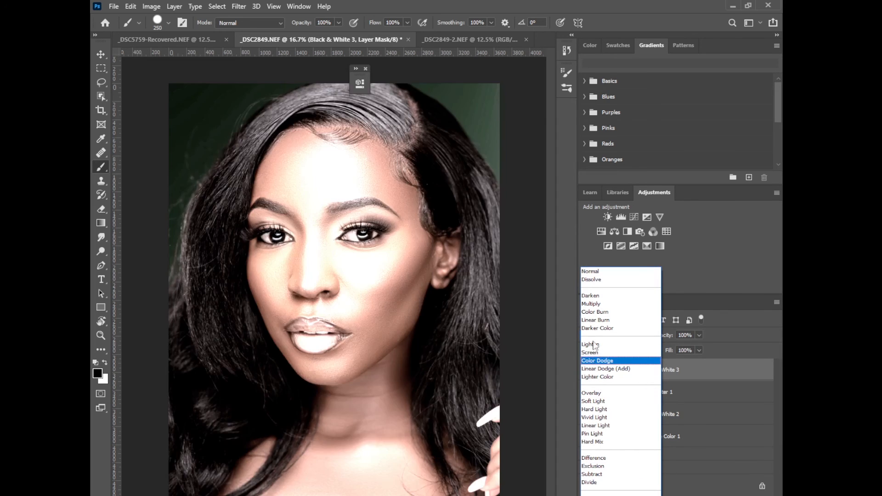
click(592, 305)
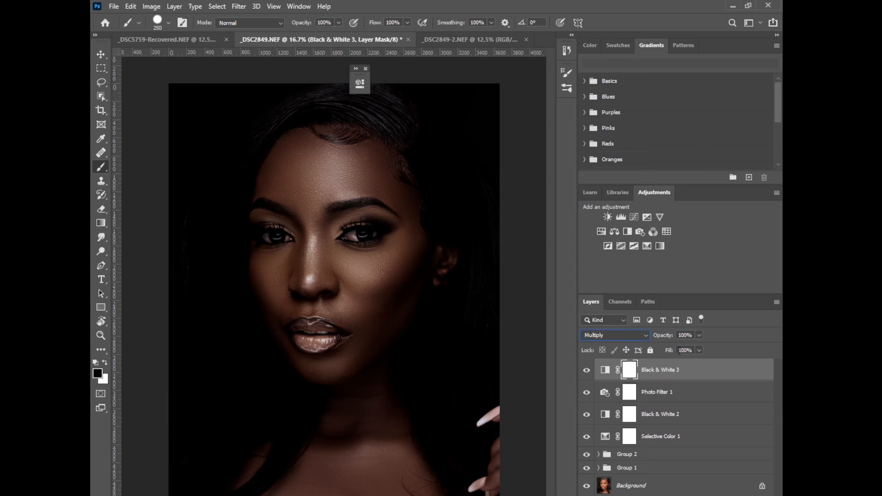
drag(688, 349, 668, 357)
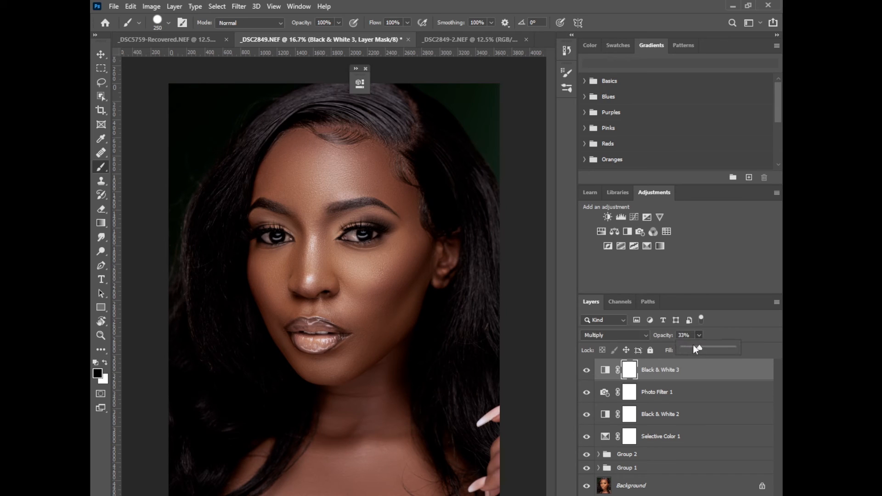
Add a Brightness/Contrast adjustment layer on top and slightly increase its contrast
click(710, 494)
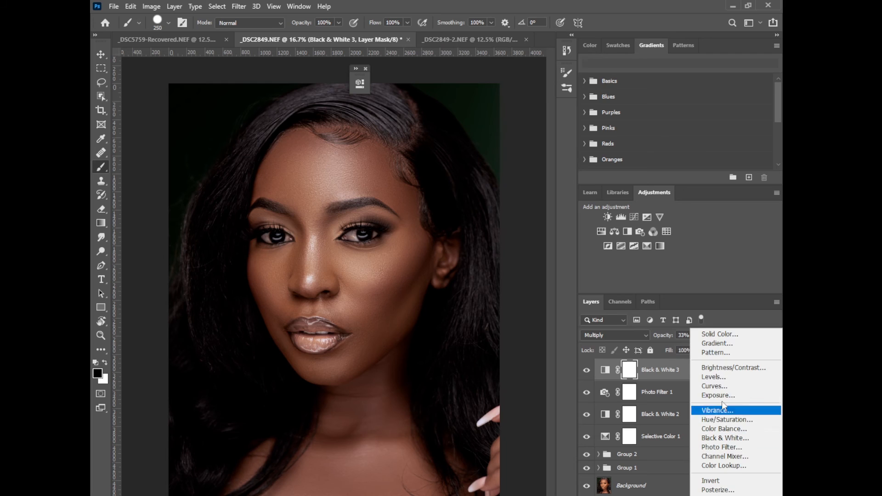
click(713, 368)
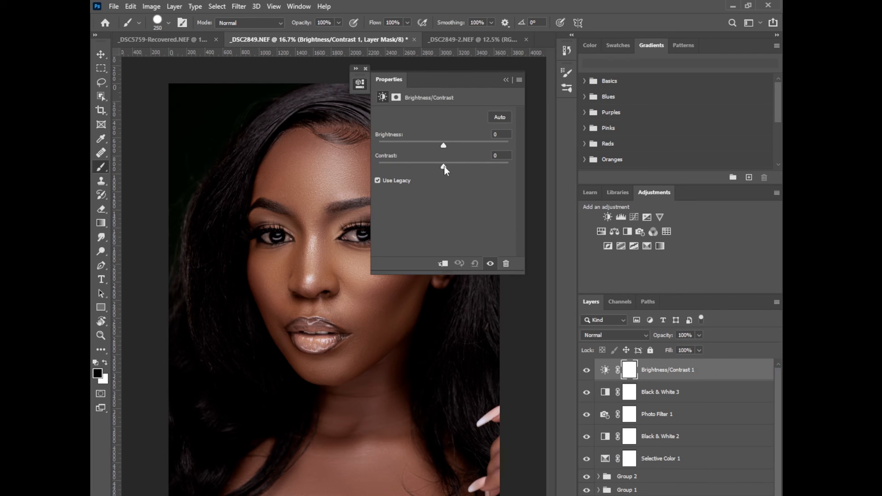
drag(444, 167, 446, 167)
click(506, 80)
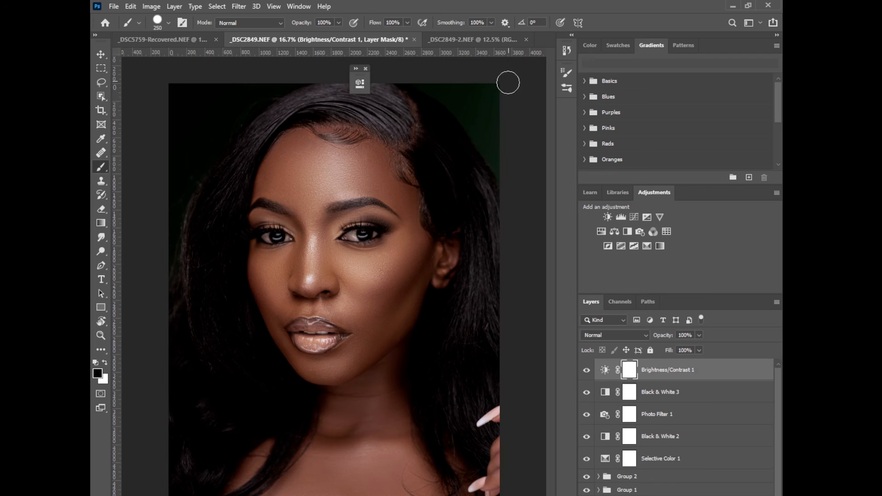
Lower the Black & White 3 layer's opacity to 30% and ready a 500 px brush for painting on its mask
click(660, 393)
drag(692, 349, 701, 346)
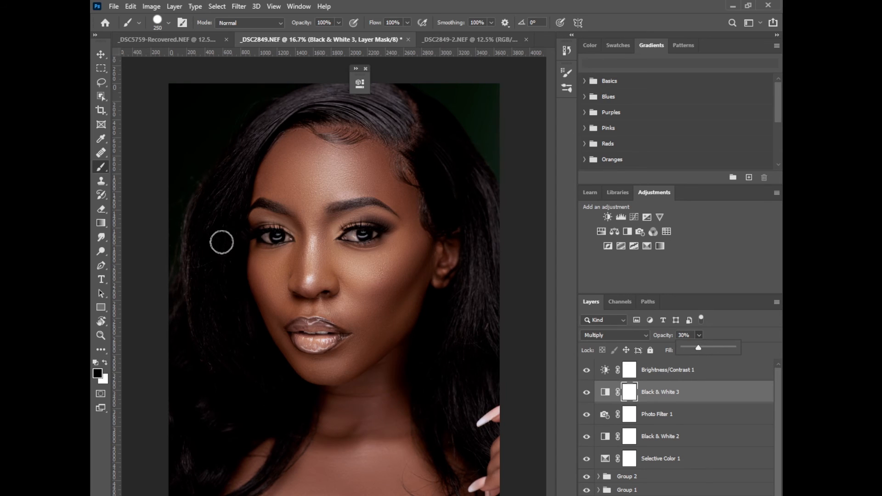
right_click(102, 166)
click(145, 168)
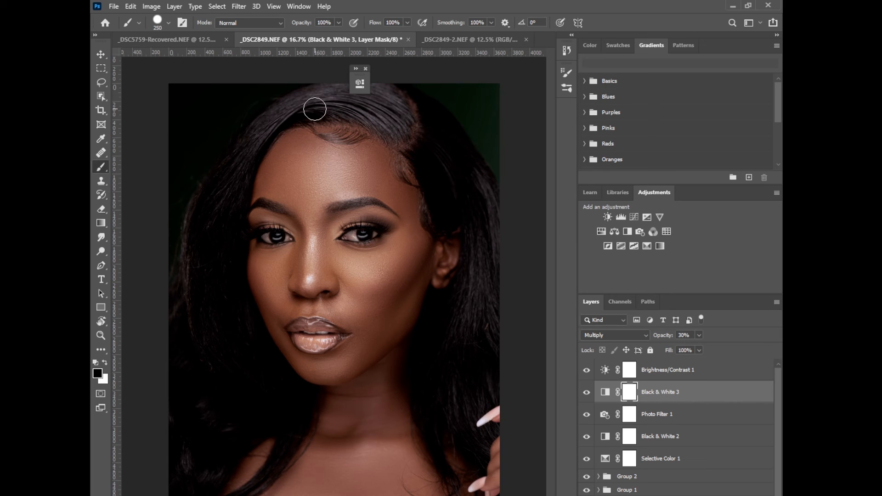
key(bracketright)
key(bracketright)
key(bracketright)
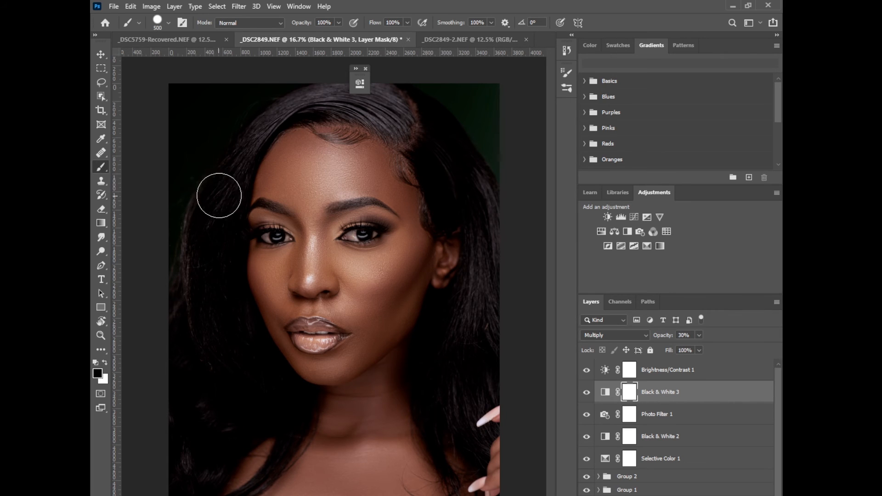
mouse_move(220, 196)
mouse_down()
mouse_move(221, 322)
mouse_move(219, 185)
mouse_move(234, 142)
mouse_up()
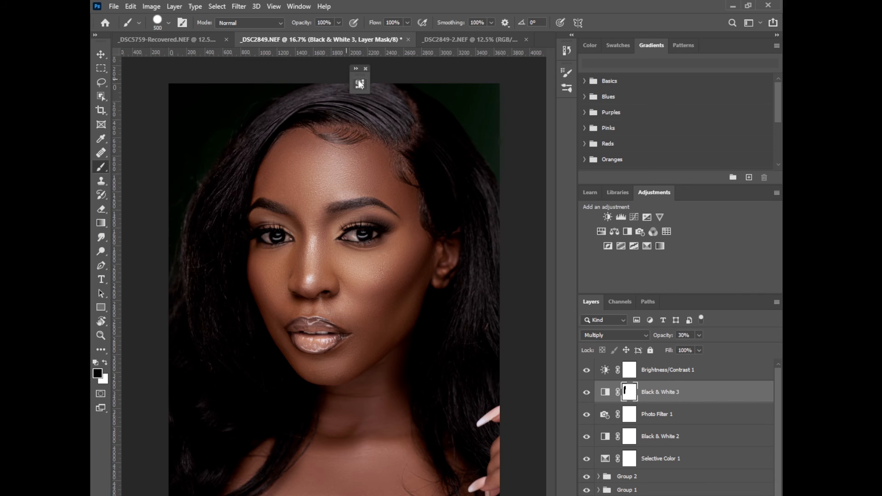
mouse_move(452, 114)
mouse_down()
mouse_move(468, 195)
mouse_move(451, 184)
mouse_move(456, 203)
mouse_move(446, 186)
mouse_up()
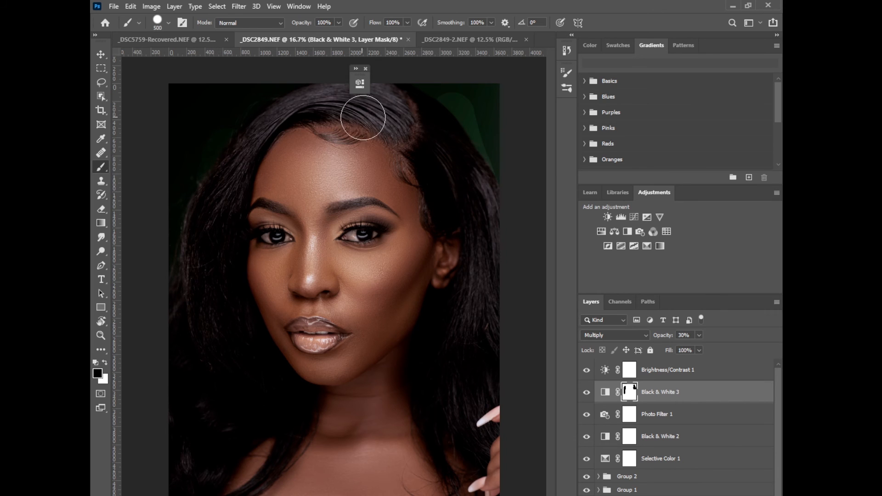
key(ctrl+z)
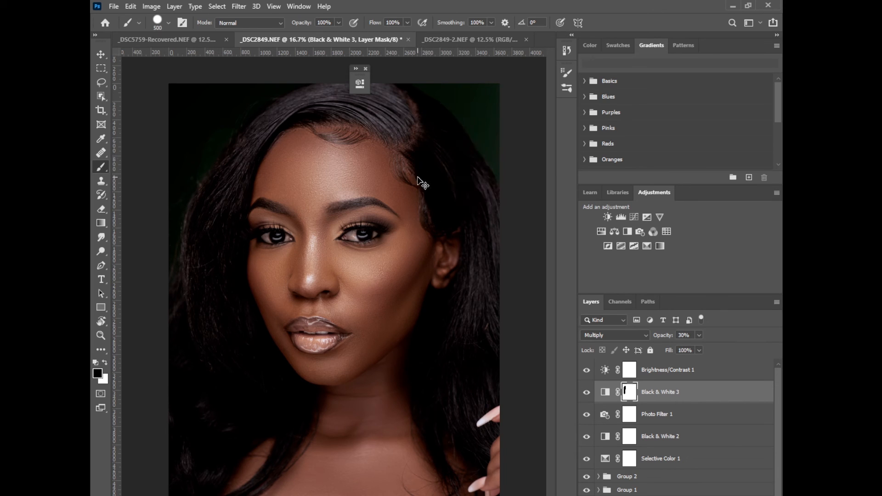
key(ctrl+z)
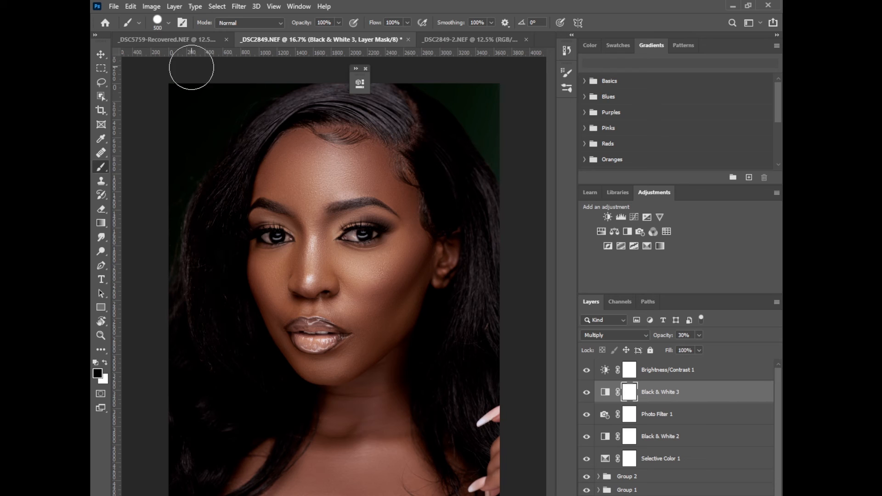
Soften the brush to 31% hardness and paint black on the Black & White 3 mask over the hair around the head
click(168, 22)
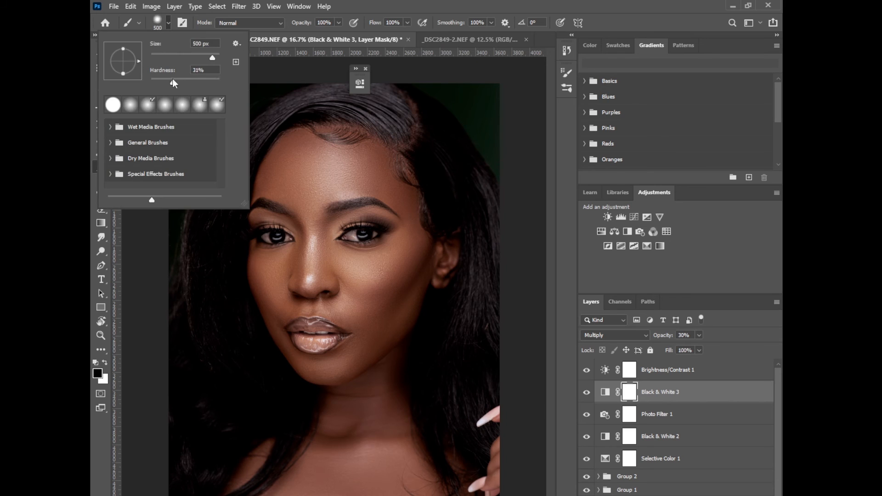
key(Return)
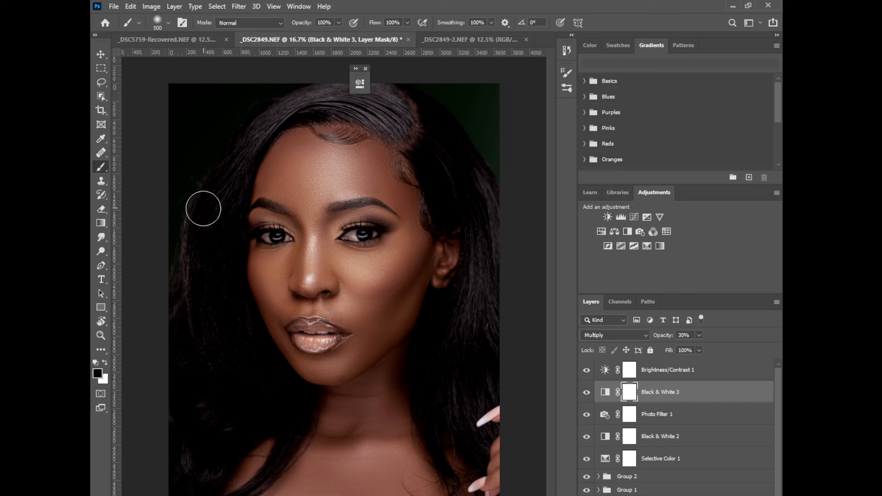
key(x)
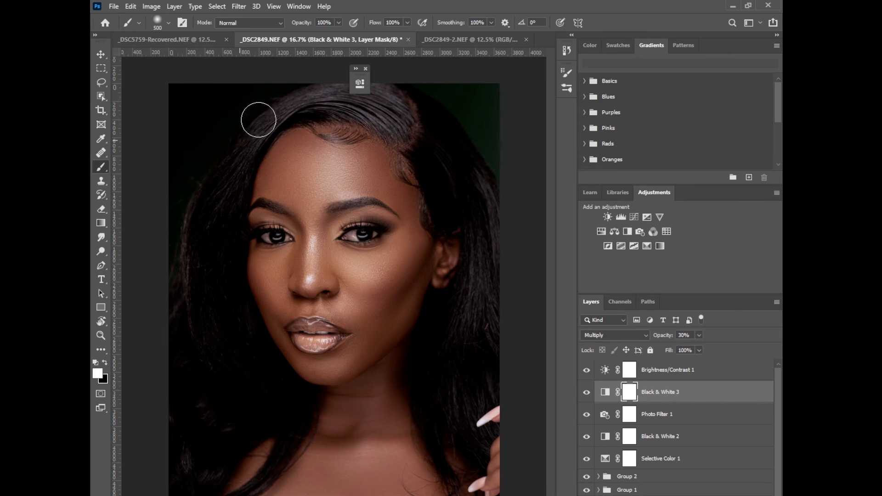
key(x)
mouse_move(248, 126)
mouse_down()
mouse_move(298, 98)
mouse_move(366, 94)
mouse_move(434, 123)
mouse_move(463, 156)
mouse_move(479, 208)
mouse_move(447, 152)
mouse_move(439, 163)
mouse_move(440, 142)
mouse_move(480, 288)
mouse_move(463, 396)
mouse_move(476, 198)
mouse_up()
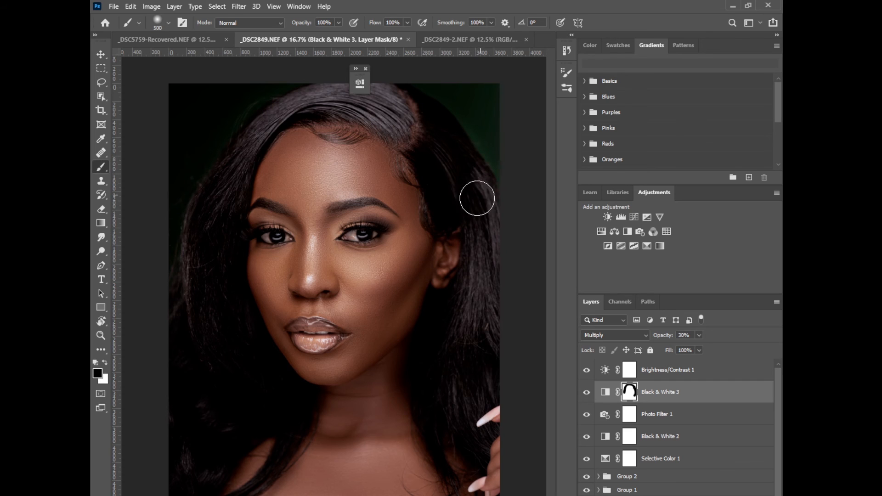
Paint white on the Black & White 3 mask over the hair on the image's left side and crown
key(x)
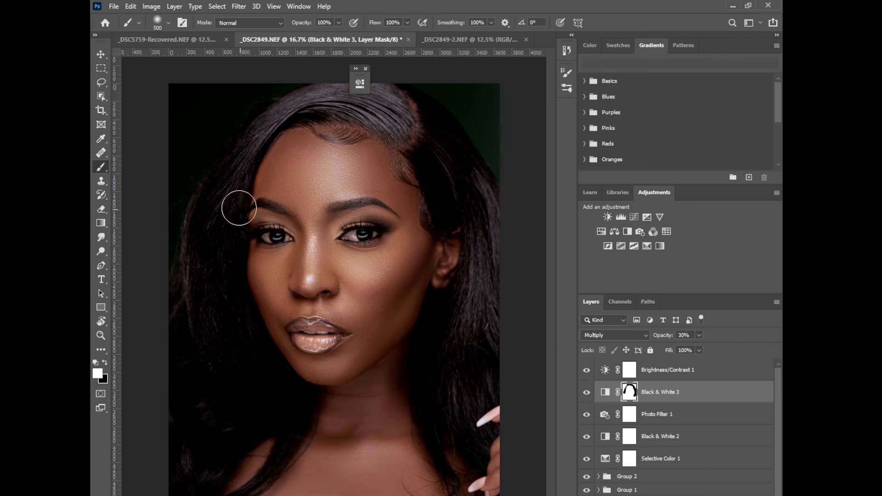
key(x)
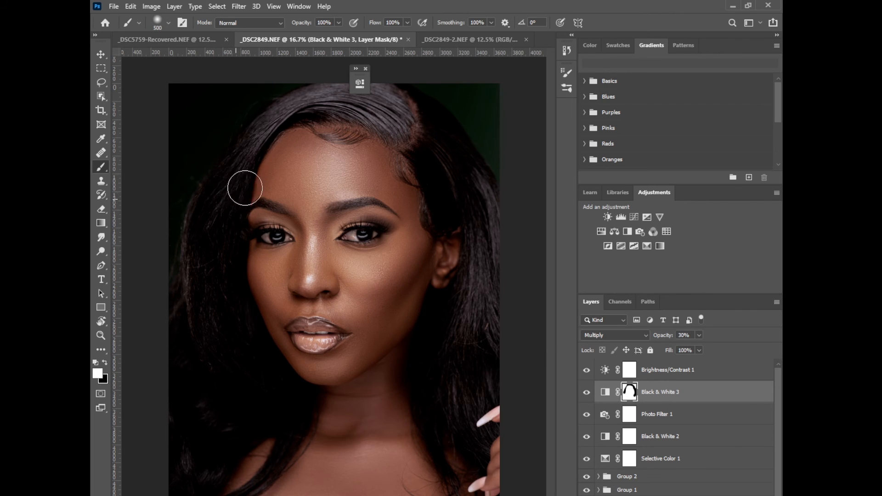
key(x)
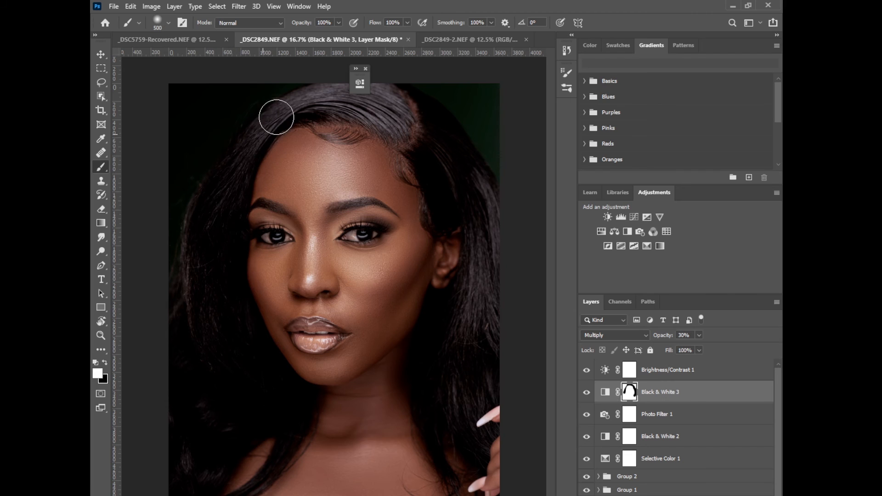
drag(275, 115, 311, 98)
Run the Eyes N Teeth Whitening action above the Brightness/Contrast layer
click(678, 373)
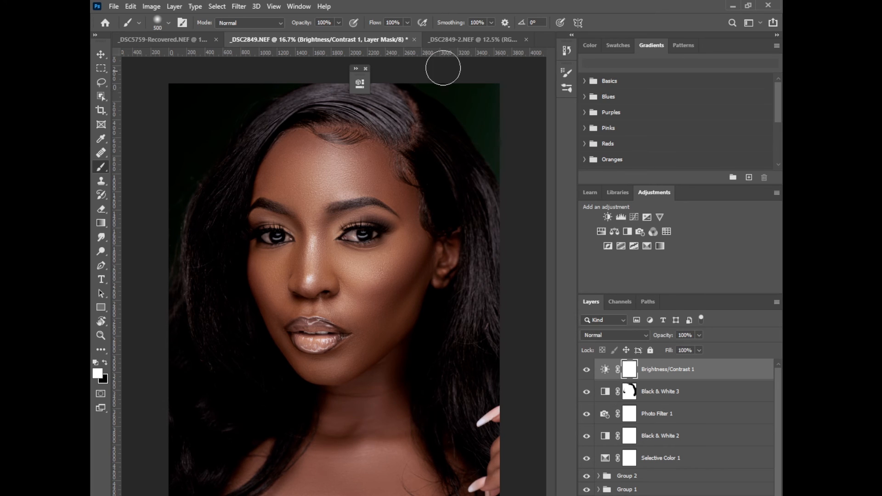
click(299, 6)
click(317, 82)
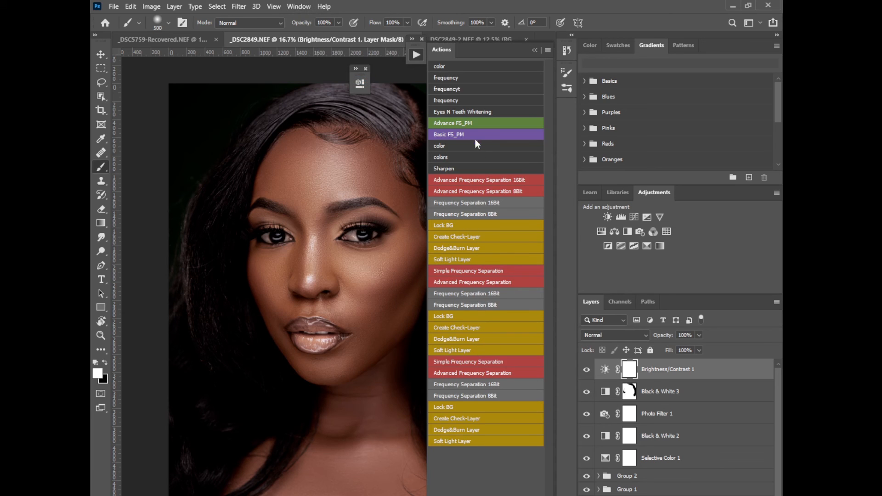
click(465, 112)
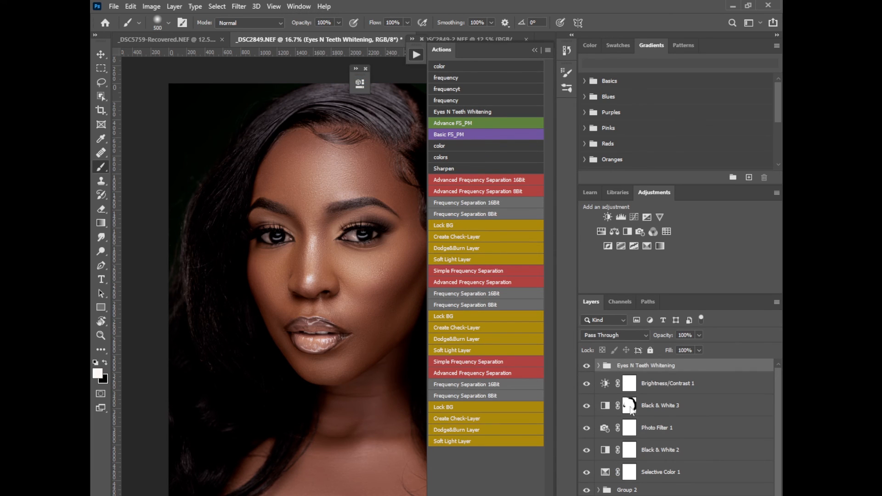
click(574, 310)
Whiten the eye on the image's right by painting the Photo Filter 2 mask in the whitening group with a white 50 px brush
click(598, 365)
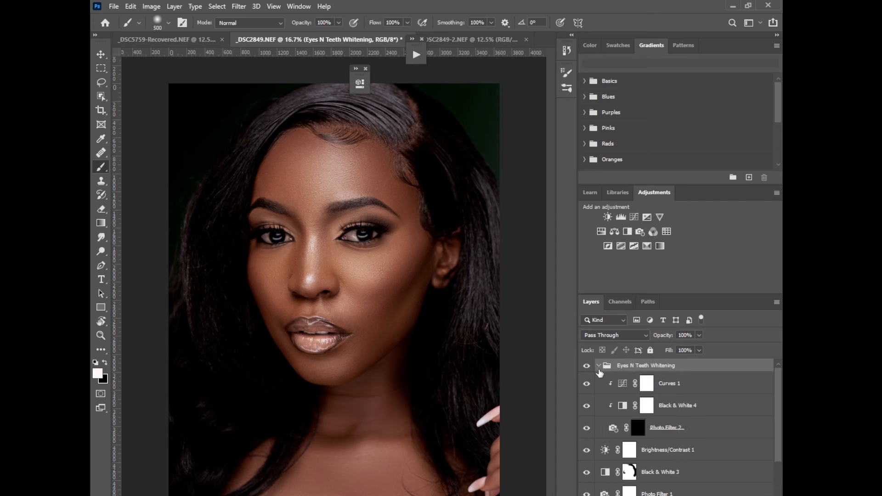
click(640, 435)
right_click(101, 167)
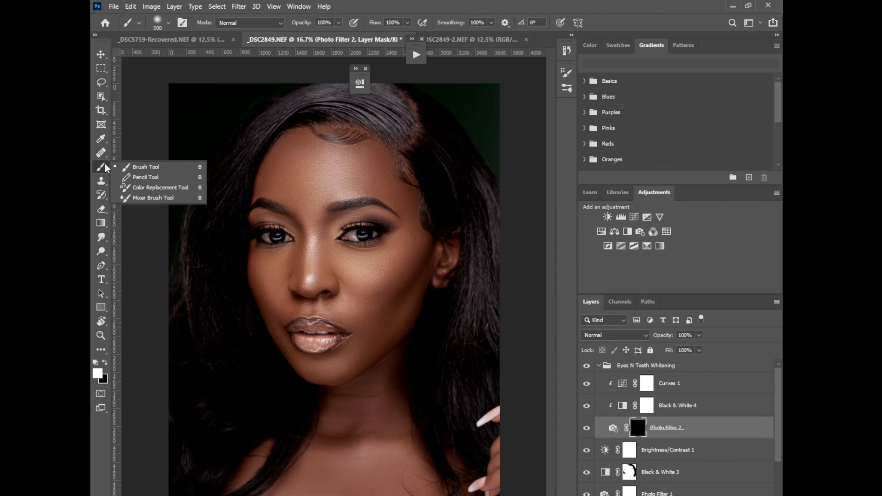
click(138, 166)
key(ctrl+plus)
key(ctrl+plus)
key(ctrl+plus)
key(ctrl+plus)
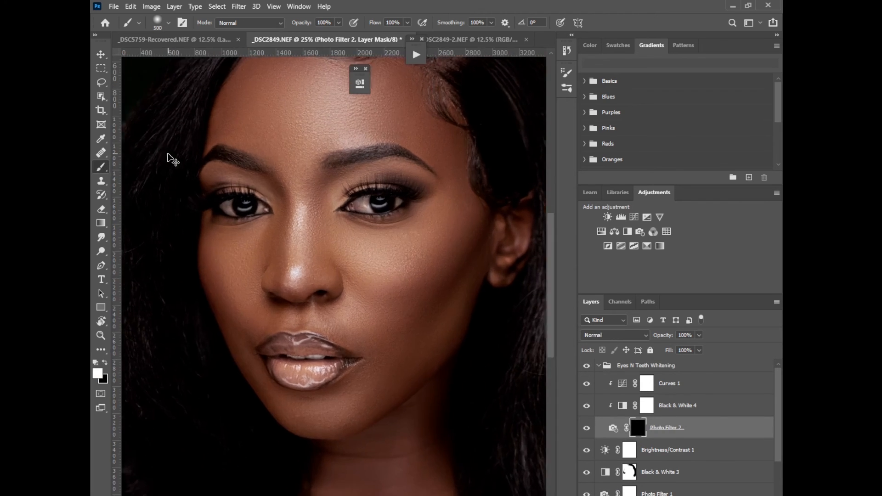
scroll(551, 262, up, 5)
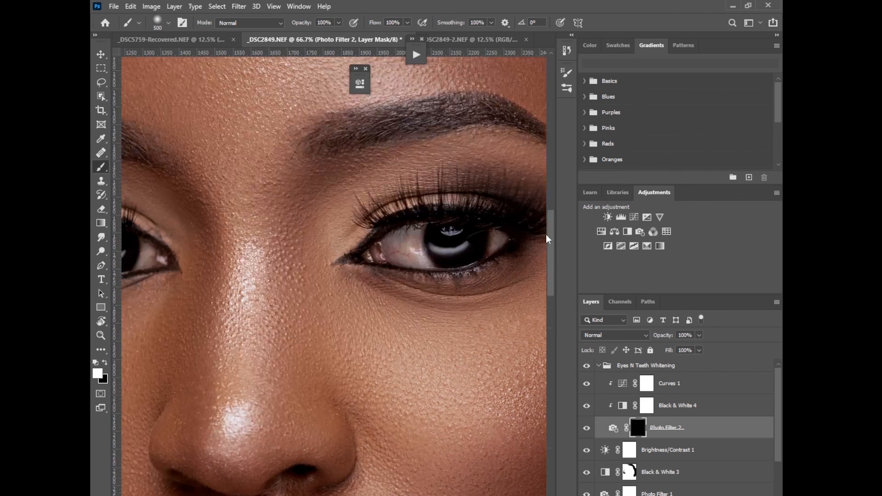
key(bracketleft)
key(bracketleft)
key(bracketleft)
key(bracketleft)
key(bracketleft)
key(bracketleft)
key(bracketleft)
key(bracketleft)
key(bracketleft)
key(bracketleft)
key(bracketleft)
key(bracketleft)
key(bracketleft)
key(bracketleft)
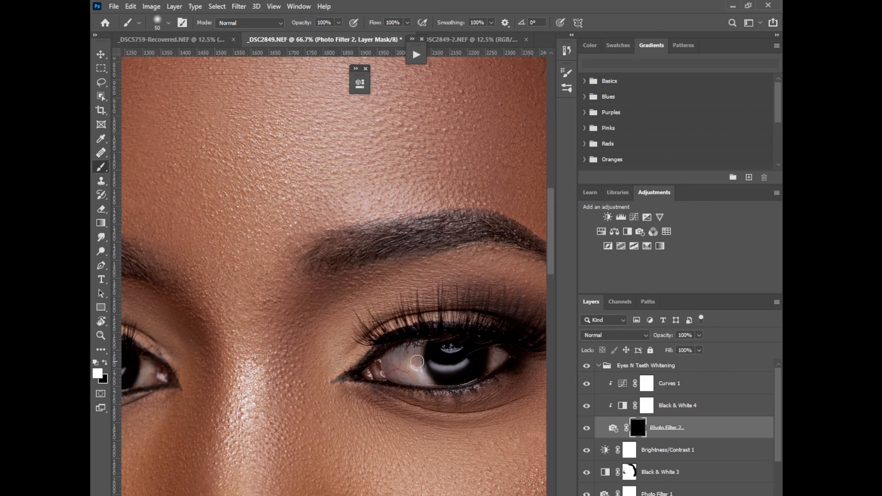
mouse_move(418, 374)
mouse_down()
mouse_move(399, 363)
mouse_move(398, 373)
mouse_move(390, 361)
mouse_move(407, 352)
mouse_move(383, 368)
mouse_move(422, 380)
mouse_move(424, 342)
mouse_move(408, 375)
mouse_move(423, 382)
mouse_move(444, 363)
mouse_move(470, 363)
mouse_move(448, 349)
mouse_move(495, 366)
mouse_move(502, 354)
mouse_move(488, 369)
mouse_up()
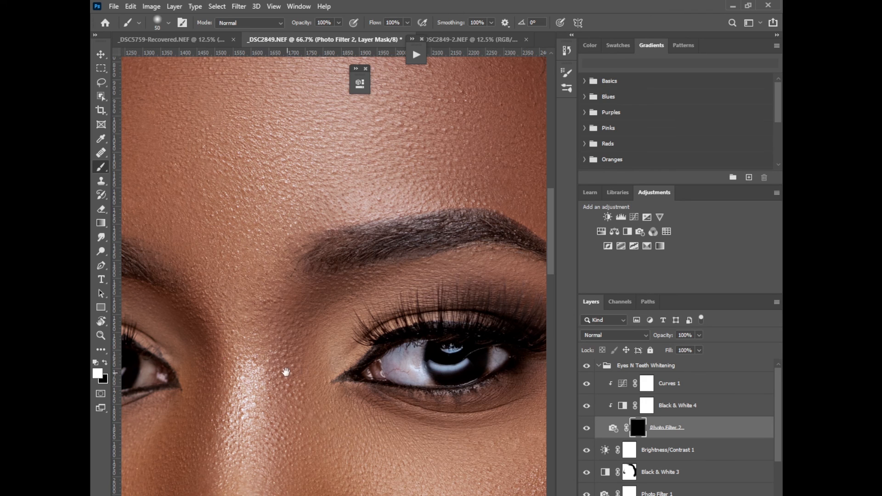
Paint white on the same mask over the other eye, and collapse the Eyes N Teeth Whitening group
drag(315, 353, 529, 330)
mouse_move(284, 330)
mouse_down()
mouse_move(292, 369)
mouse_move(274, 355)
mouse_move(285, 337)
mouse_up()
mouse_move(324, 363)
mouse_down()
mouse_move(333, 351)
mouse_move(320, 342)
mouse_move(358, 337)
mouse_move(360, 353)
mouse_up()
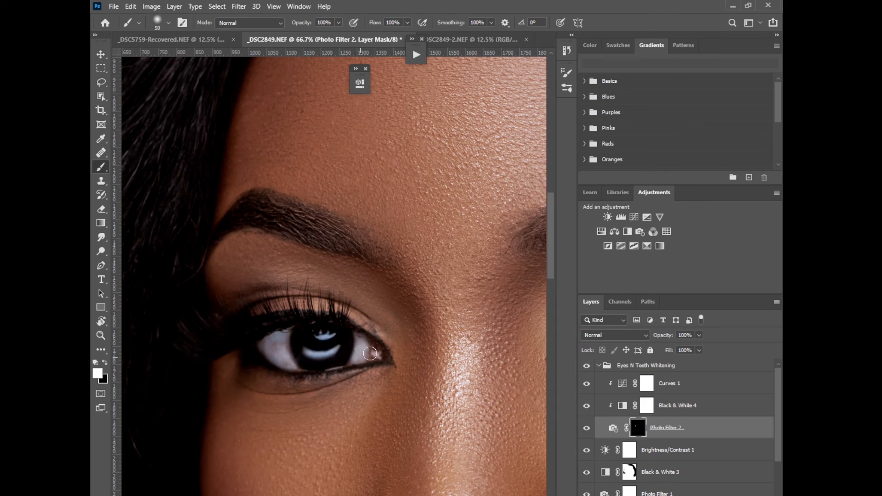
key(ctrl+minus)
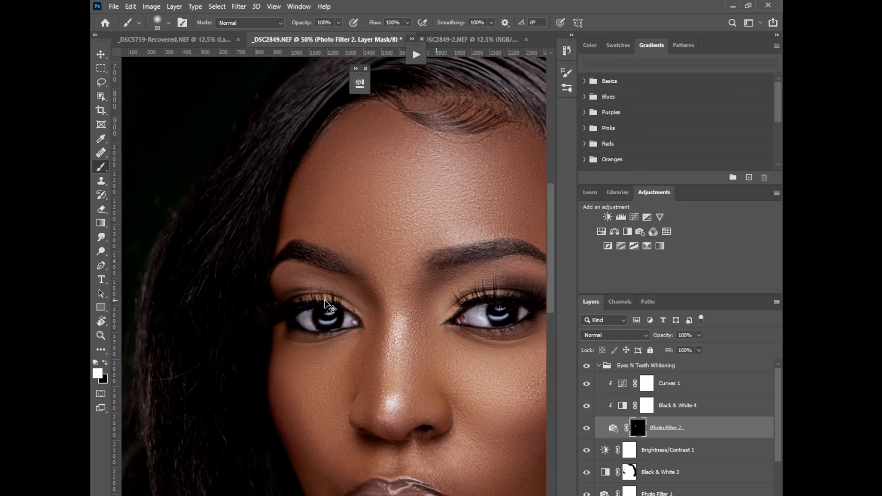
key(ctrl+minus)
key(ctrl+minus)
key(ctrl+minus)
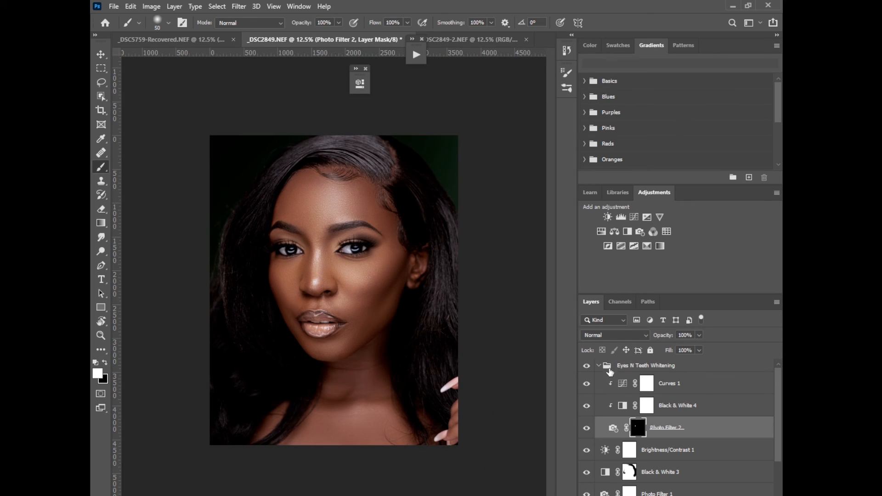
click(598, 374)
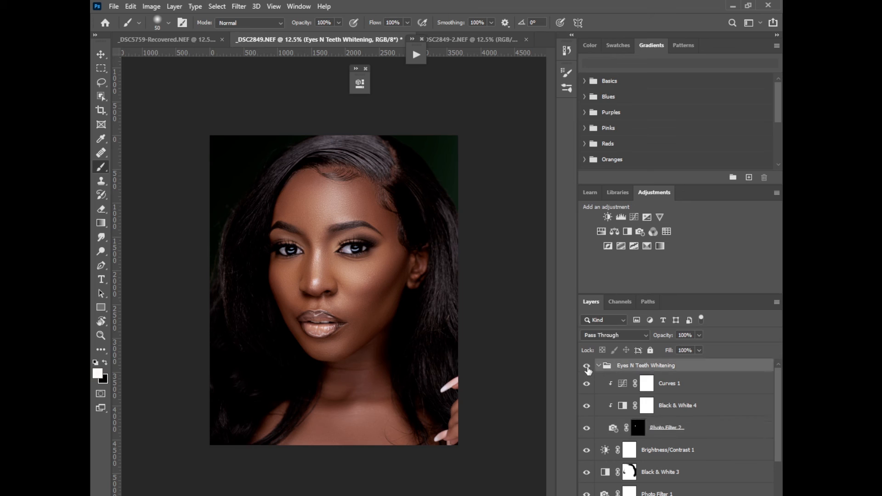
click(600, 367)
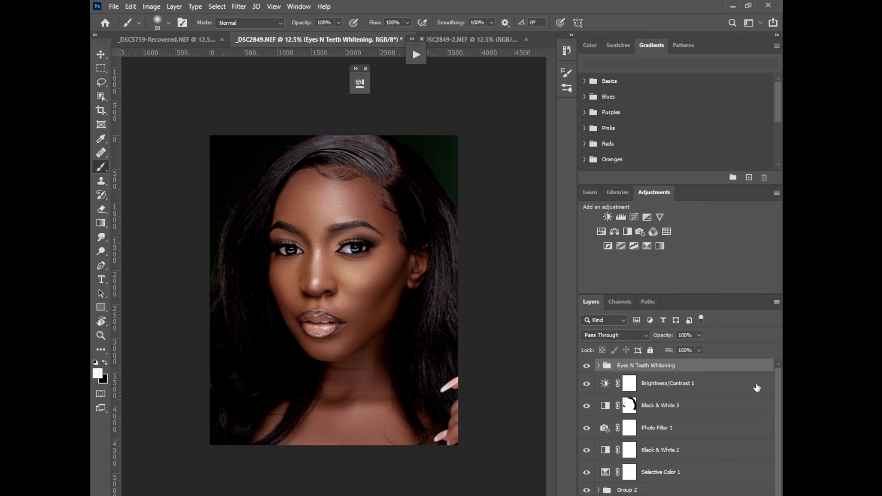
scroll(780, 394, down, 2)
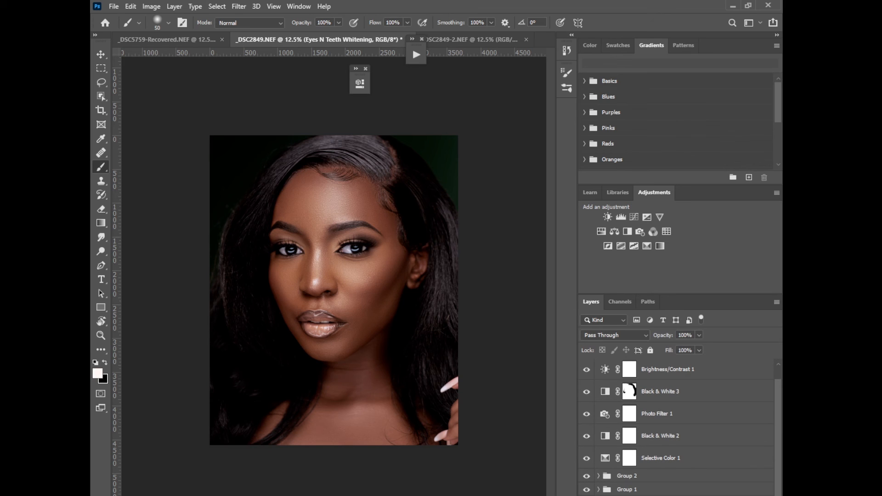
click(637, 495)
scroll(782, 399, up, 2)
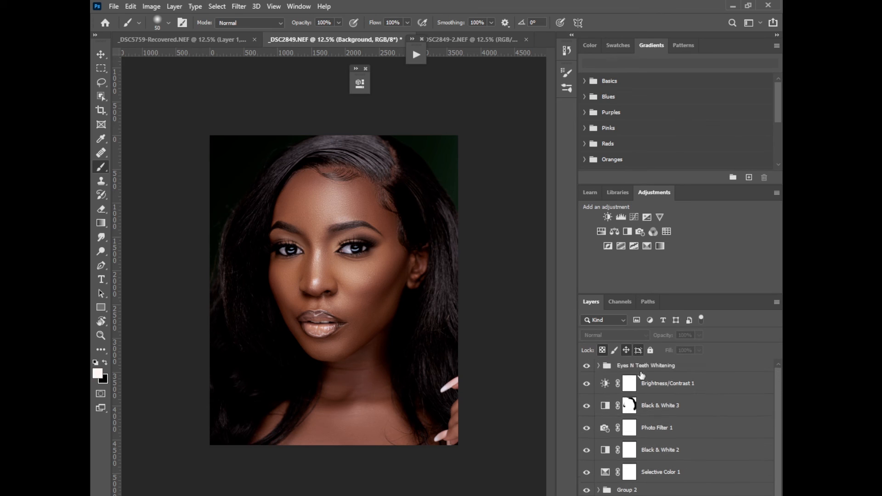
click(648, 366)
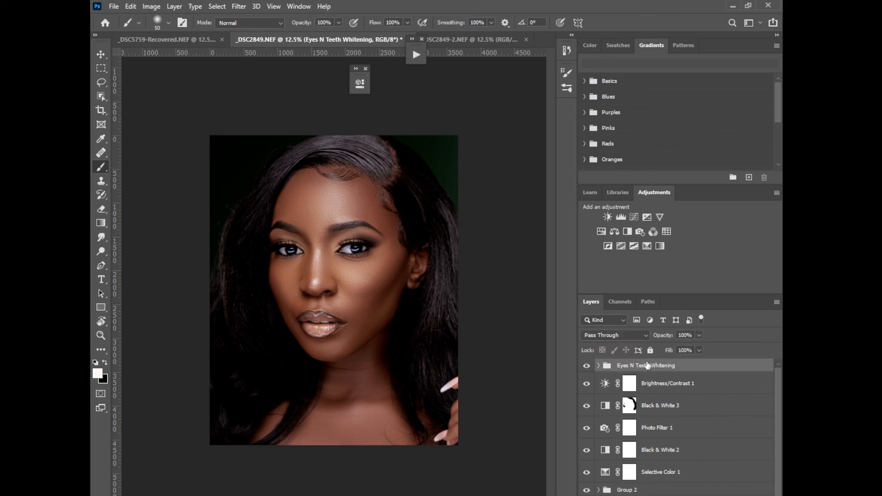
click(599, 366)
click(598, 366)
scroll(780, 424, down, 1)
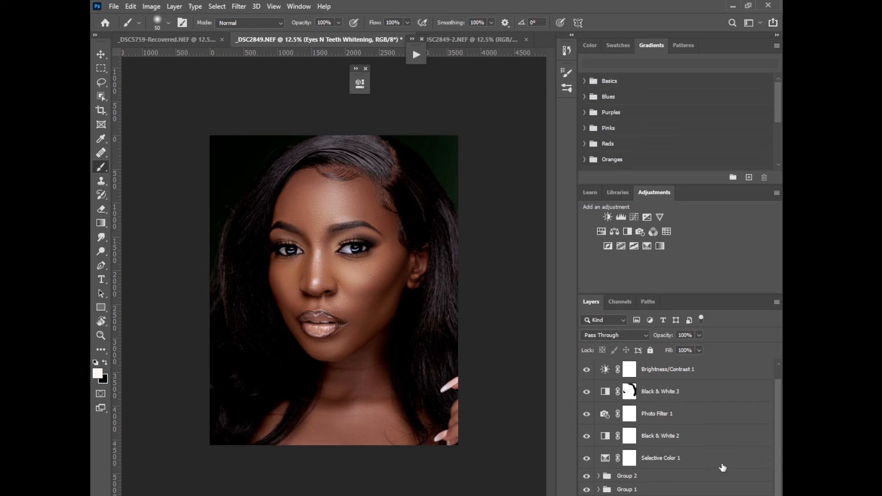
Outline the forehead skin between hairline and eyebrows with an 18 px feathered Lasso on the color layer in Group 1
click(599, 490)
scroll(780, 442, down, 2)
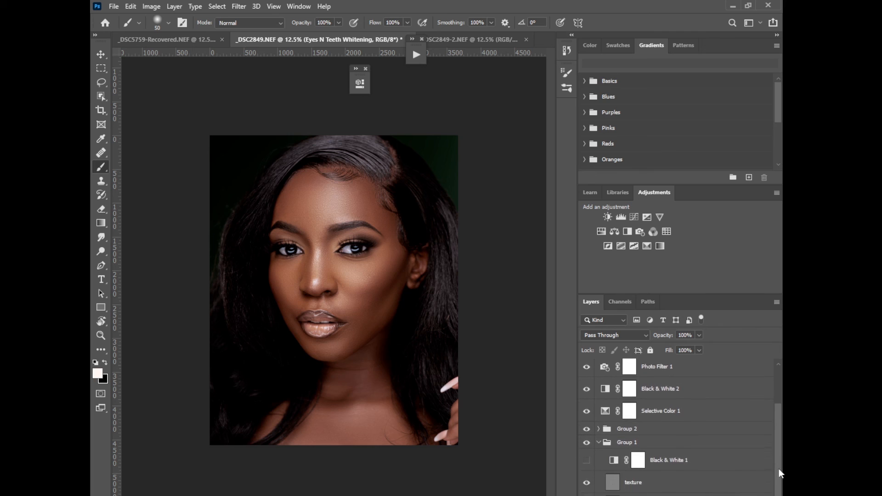
scroll(779, 473, down, 1)
click(644, 486)
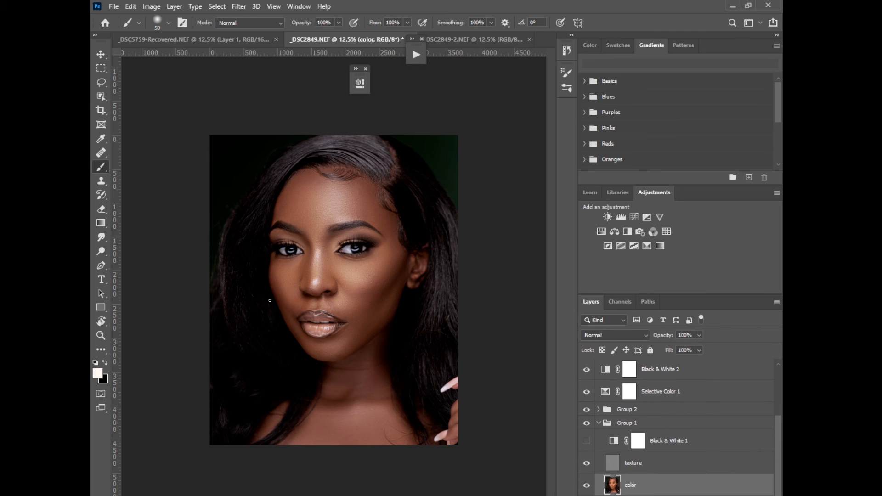
key(l)
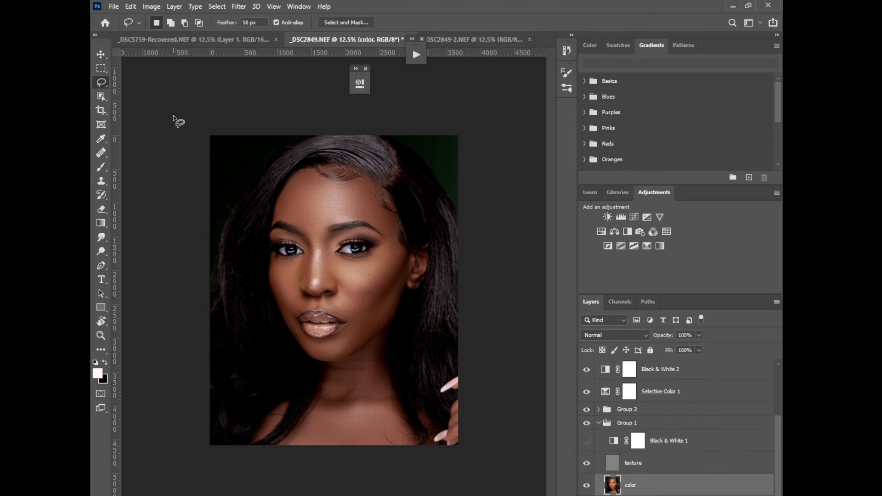
key(ctrl+plus)
key(ctrl+plus)
key(ctrl+plus)
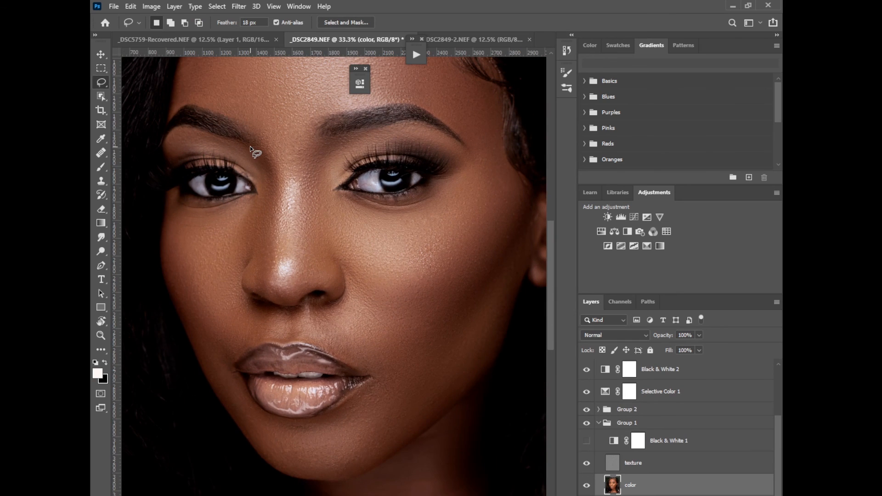
drag(554, 285, 445, 236)
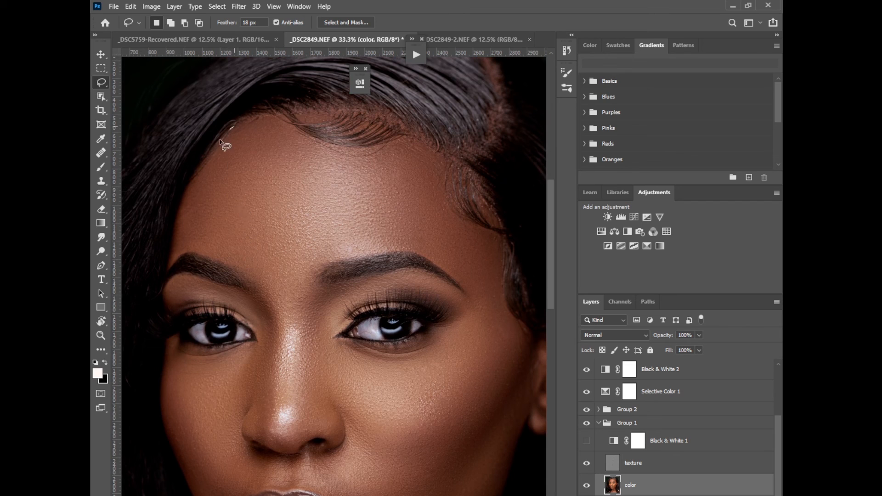
mouse_move(221, 141)
mouse_down()
mouse_move(191, 186)
mouse_move(175, 248)
mouse_move(215, 253)
mouse_move(259, 283)
mouse_move(361, 242)
mouse_move(417, 246)
mouse_move(480, 292)
mouse_move(497, 293)
mouse_move(499, 256)
mouse_move(452, 213)
mouse_move(436, 159)
mouse_move(410, 146)
mouse_move(328, 149)
mouse_move(300, 118)
mouse_up()
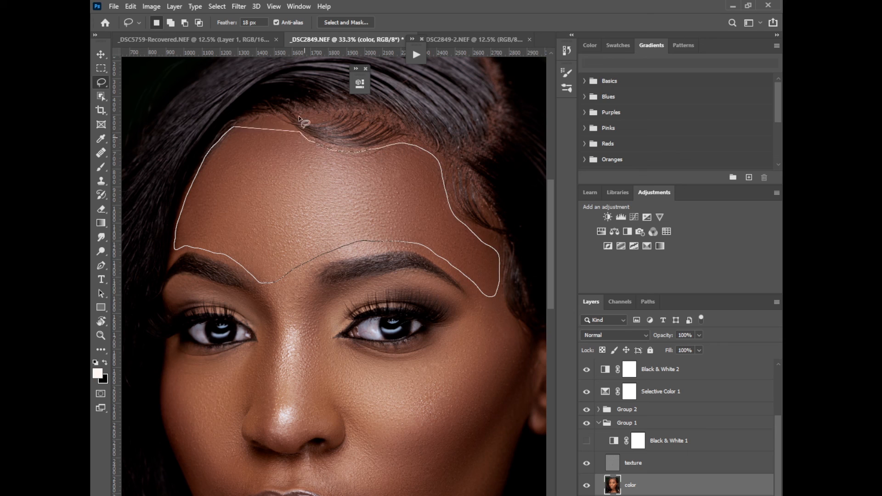
Smooth the selected forehead skin with a Gaussian Blur of 22 pixels and clear the selection
click(239, 6)
mouse_move(257, 128)
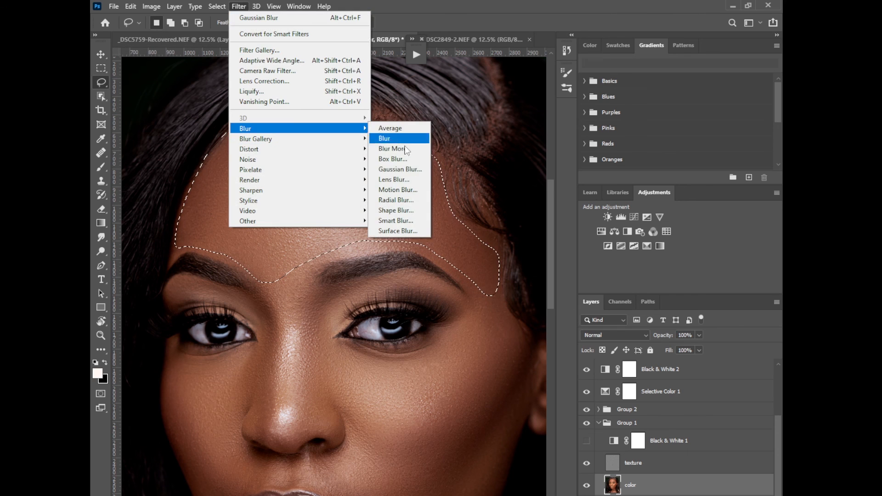
click(399, 169)
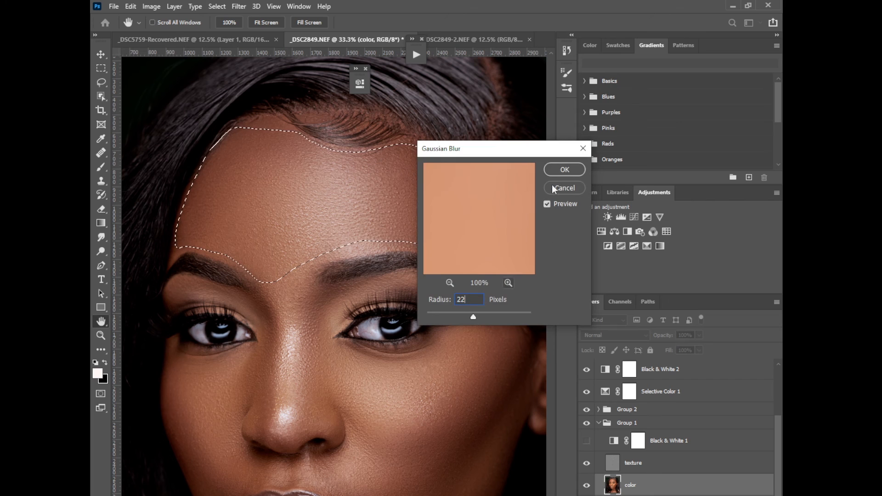
click(564, 169)
key(l)
key(ctrl+d)
drag(553, 260, 552, 277)
drag(476, 191, 480, 239)
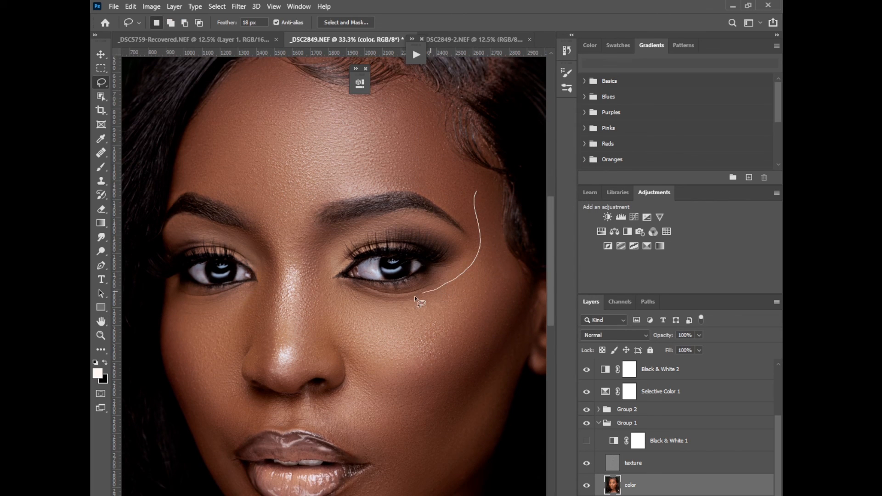
mouse_move(414, 297)
mouse_down()
mouse_move(328, 311)
mouse_move(349, 352)
mouse_move(347, 420)
mouse_move(383, 462)
mouse_move(386, 495)
mouse_move(476, 465)
mouse_move(506, 390)
mouse_move(495, 254)
mouse_up()
key(ctrl+d)
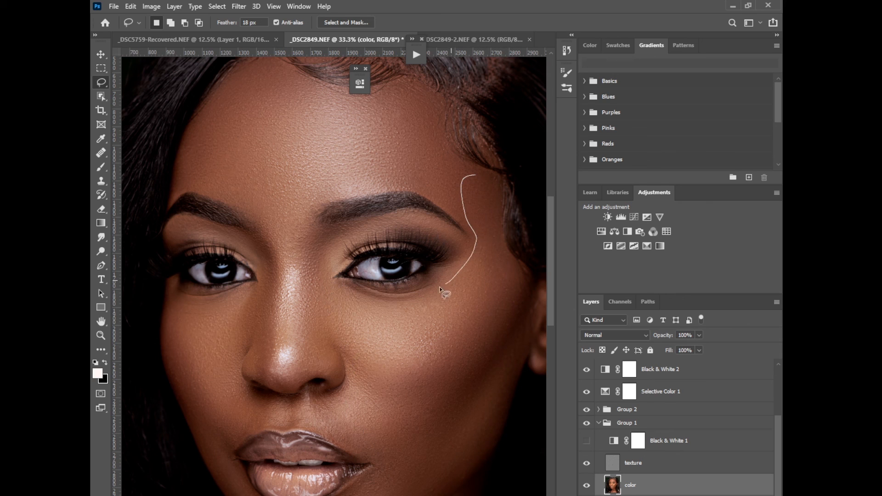
Lasso the under-eye, cheek and temple on the image's right, apply a 22-pixel Gaussian Blur and deselect
mouse_move(440, 288)
mouse_down()
mouse_move(394, 300)
mouse_move(332, 285)
mouse_move(323, 295)
mouse_move(346, 359)
mouse_up()
mouse_move(362, 424)
mouse_down()
mouse_move(387, 431)
mouse_move(427, 416)
mouse_move(512, 298)
mouse_up()
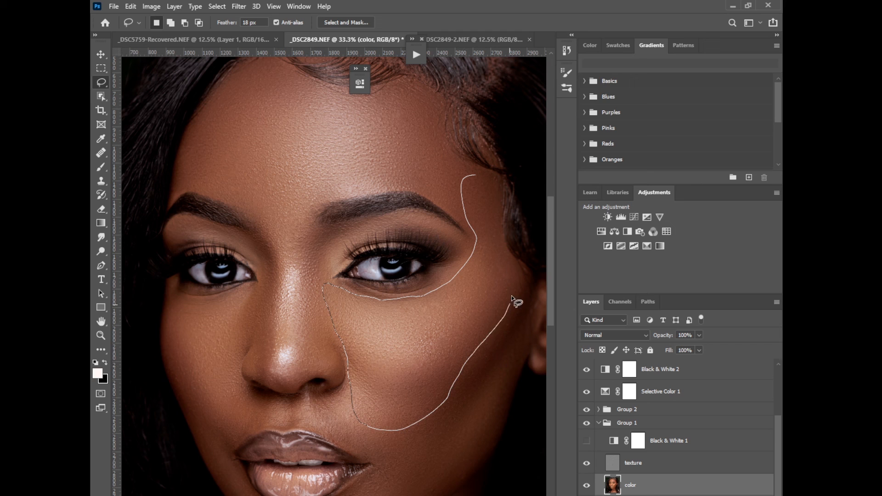
mouse_move(505, 251)
mouse_down()
mouse_move(502, 188)
mouse_move(481, 177)
mouse_up()
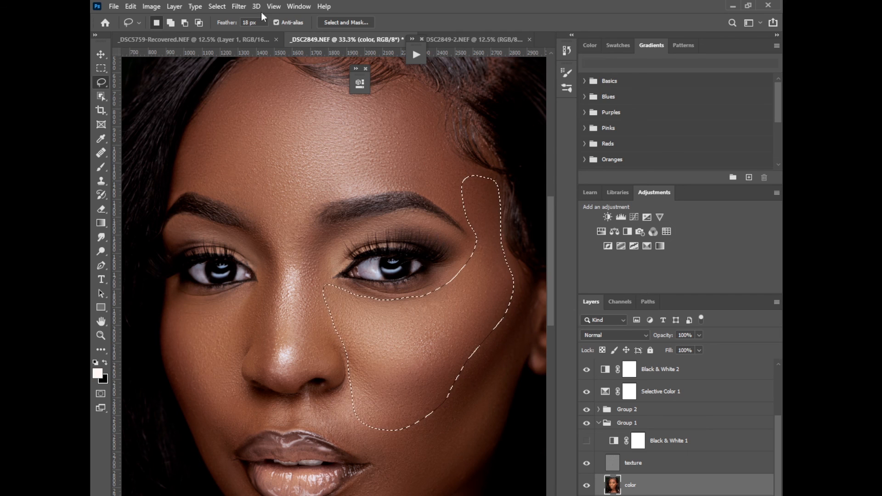
click(238, 6)
mouse_move(256, 128)
click(388, 170)
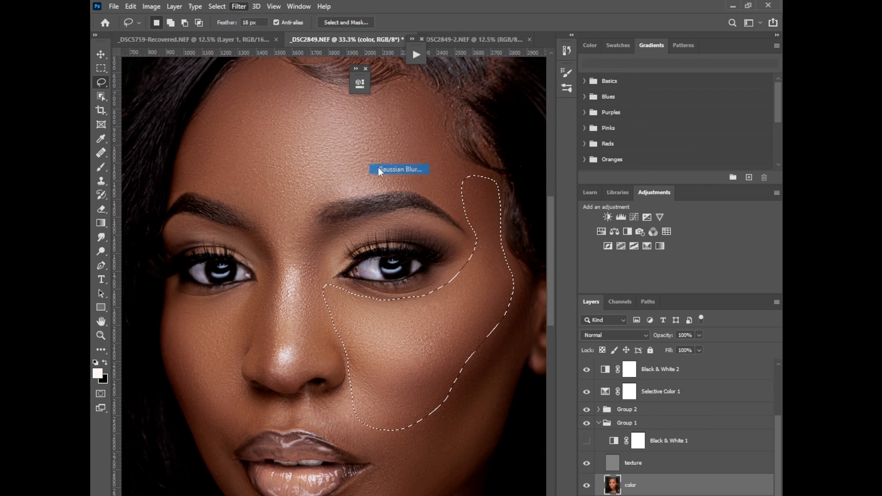
click(565, 169)
key(ctrl+d)
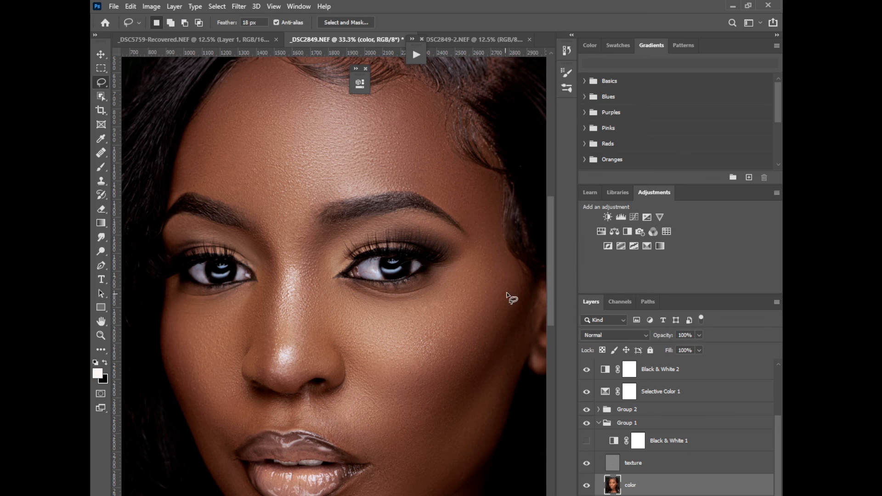
Lasso the shaded strip from ear to jaw on the image's right, apply the same Gaussian Blur and deselect
mouse_move(512, 284)
mouse_down()
mouse_move(453, 379)
mouse_move(383, 438)
mouse_move(382, 470)
mouse_move(463, 483)
mouse_move(536, 316)
mouse_move(536, 283)
mouse_move(522, 272)
mouse_up()
click(239, 6)
mouse_move(239, 129)
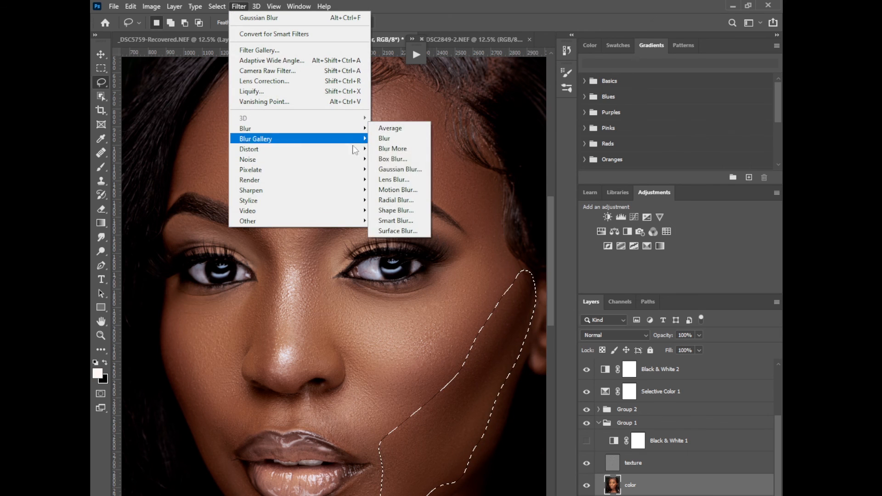
click(404, 169)
click(565, 169)
key(ctrl+d)
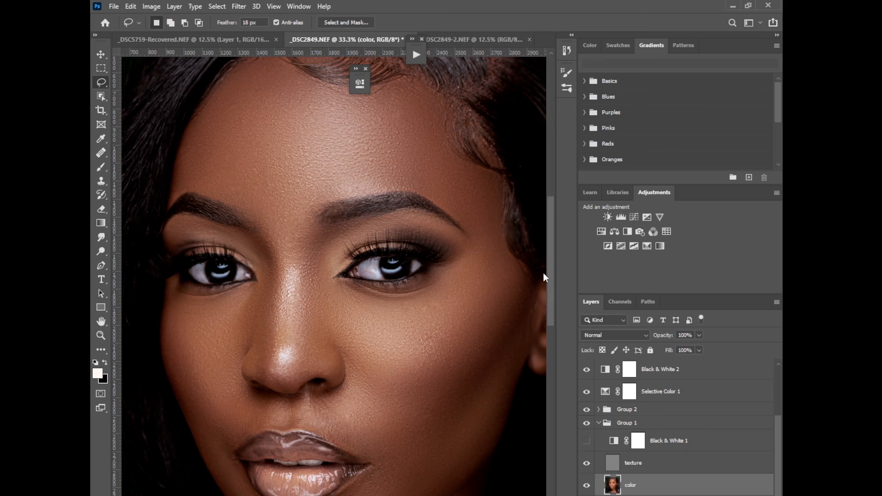
Lasso the cheek on the image's left from under the eye to the mouth corner, apply a 22-pixel Gaussian Blur and deselect
scroll(547, 281, down, 2)
drag(176, 201, 213, 209)
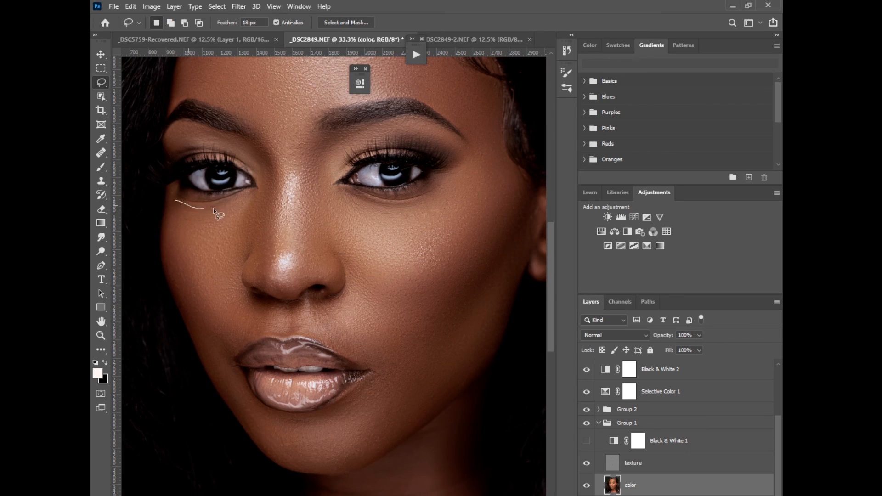
mouse_move(245, 248)
mouse_down()
mouse_move(233, 294)
mouse_move(246, 306)
mouse_move(243, 329)
mouse_move(219, 354)
mouse_move(170, 275)
mouse_move(172, 198)
mouse_up()
click(239, 6)
mouse_move(251, 129)
click(398, 169)
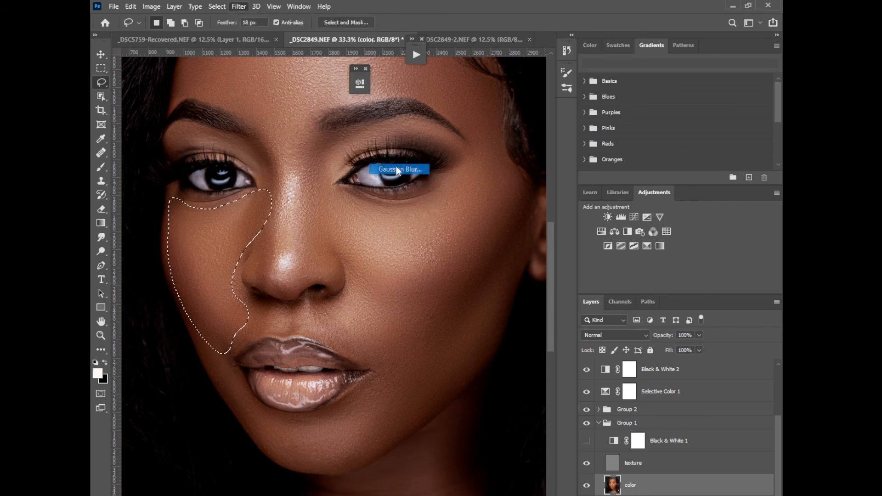
click(565, 170)
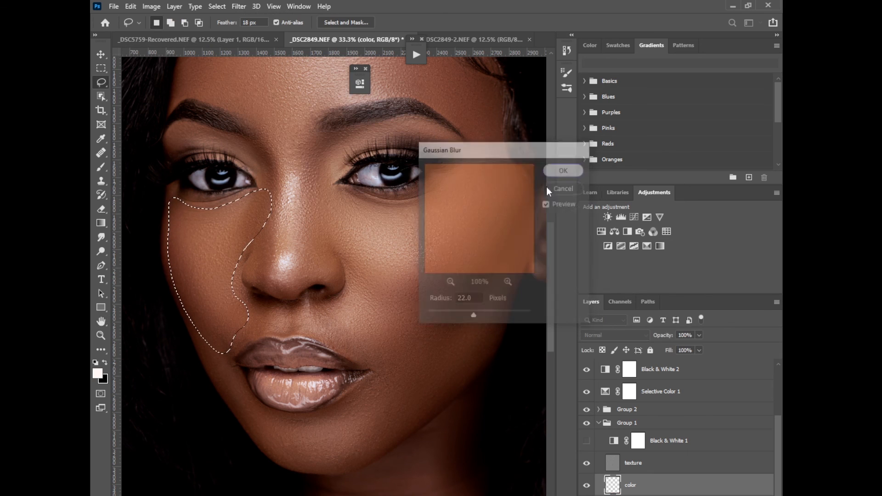
key(ctrl+d)
Lasso the chin and lower jaw beneath the lips, apply the same Gaussian Blur and deselect
drag(204, 330, 226, 373)
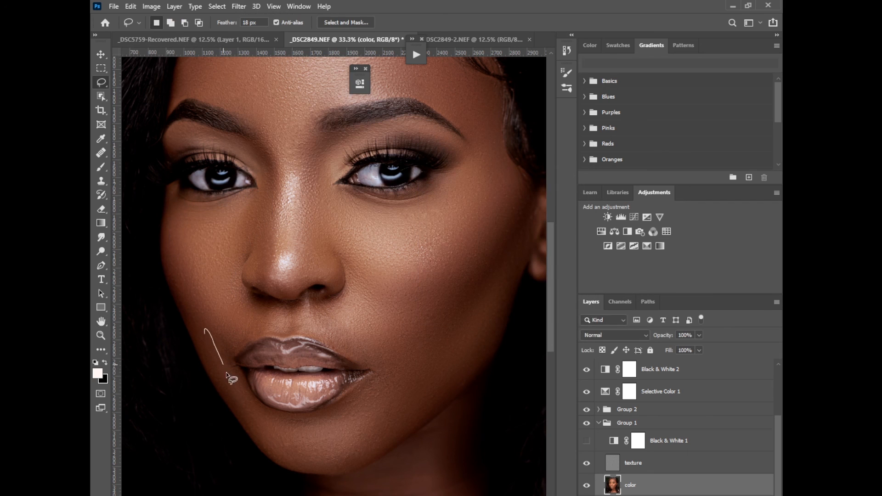
mouse_move(252, 401)
mouse_down()
mouse_move(301, 423)
mouse_move(337, 413)
mouse_move(406, 358)
mouse_move(446, 360)
mouse_move(428, 405)
mouse_move(404, 430)
mouse_move(361, 458)
mouse_move(313, 469)
mouse_move(257, 437)
mouse_move(210, 371)
mouse_move(205, 333)
mouse_up()
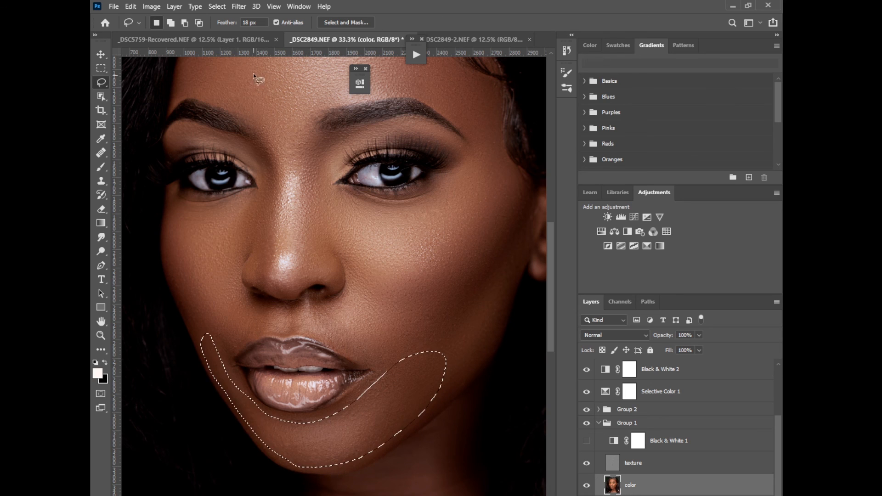
click(239, 6)
mouse_move(251, 129)
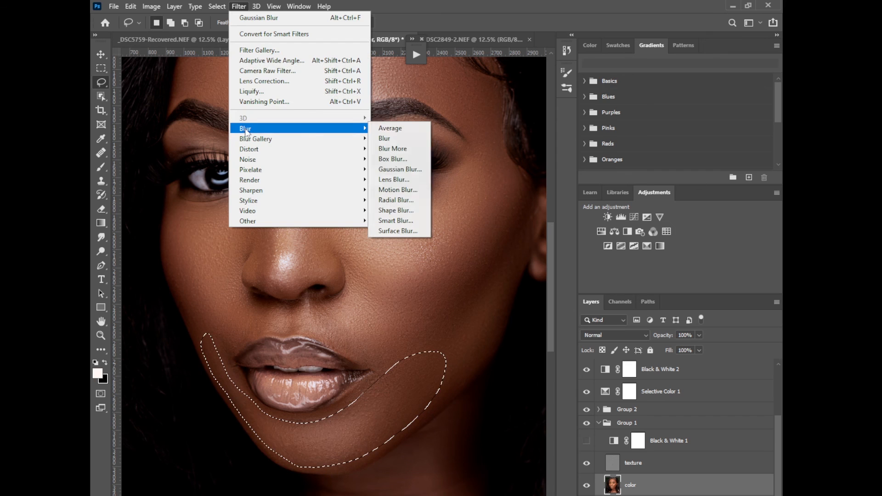
click(389, 170)
click(567, 170)
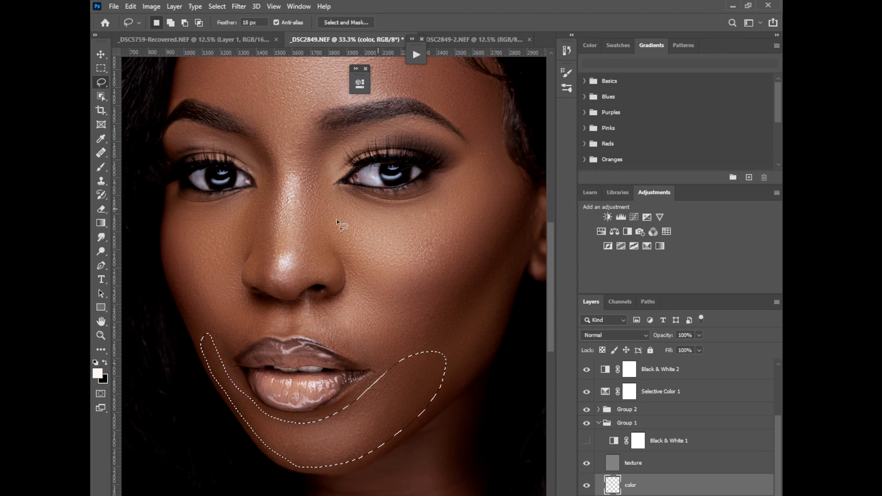
key(ctrl+d)
Lasso the nose bridge from between the eyebrows to the tip, apply a 9-pixel Gaussian Blur and deselect
drag(269, 134, 277, 181)
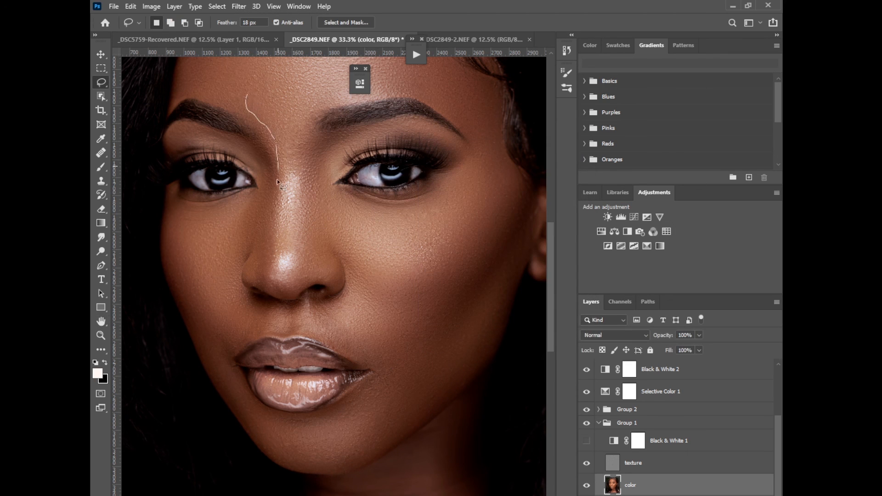
drag(269, 244, 268, 284)
drag(310, 246, 311, 171)
drag(323, 77, 248, 95)
drag(285, 211, 283, 212)
click(238, 7)
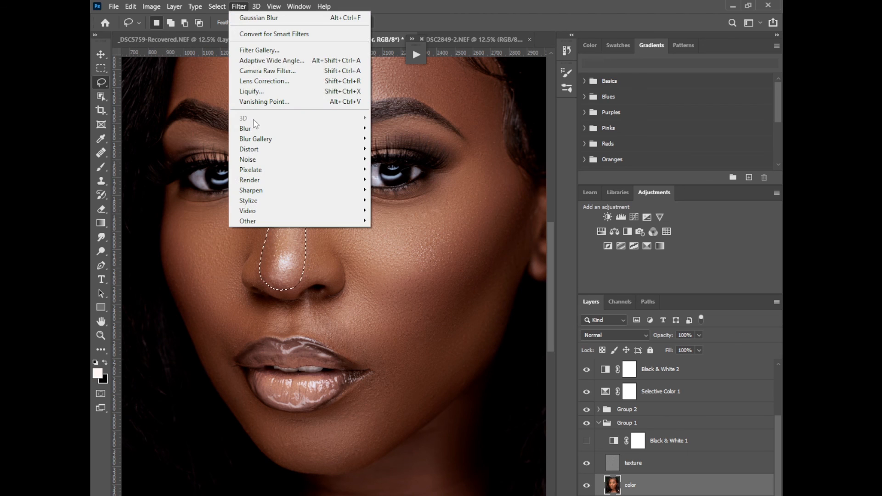
mouse_move(253, 123)
click(404, 170)
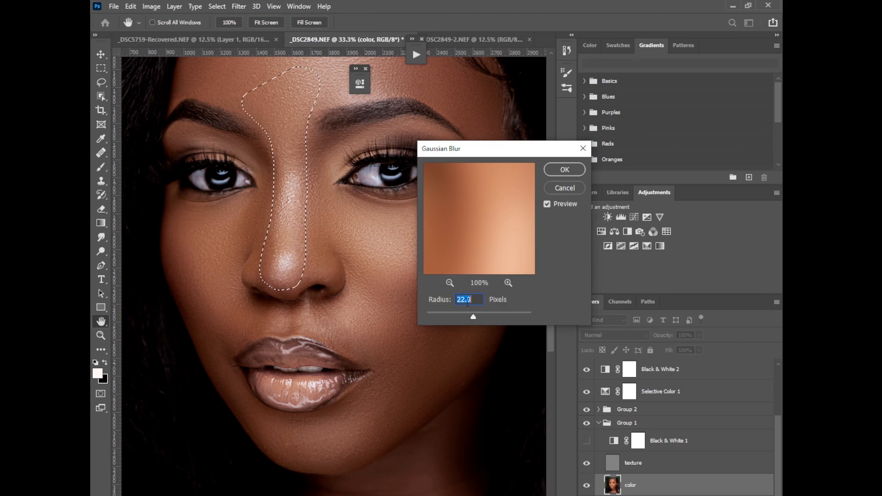
drag(474, 317, 464, 319)
click(563, 169)
key(ctrl+d)
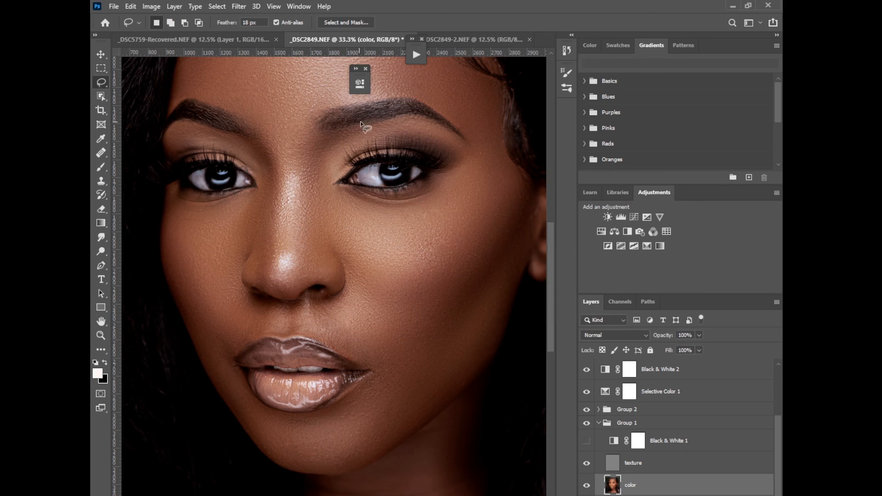
Lasso the upper eyelid and nose side by the eye on the image's right, apply a 9-pixel Gaussian Blur and deselect
mouse_move(370, 123)
mouse_down()
mouse_move(326, 143)
mouse_move(314, 171)
mouse_move(318, 237)
mouse_move(330, 247)
mouse_move(340, 161)
mouse_move(356, 149)
mouse_move(391, 139)
mouse_move(466, 152)
mouse_move(404, 131)
mouse_up()
click(239, 6)
mouse_move(253, 129)
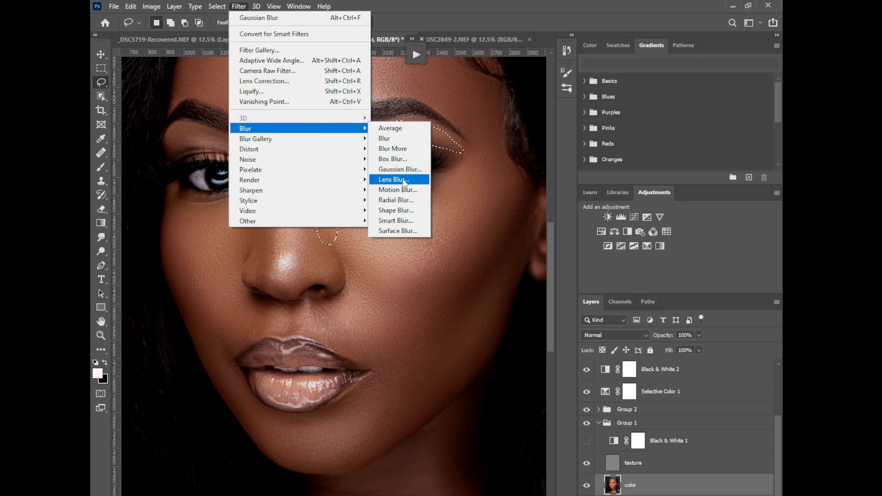
click(398, 169)
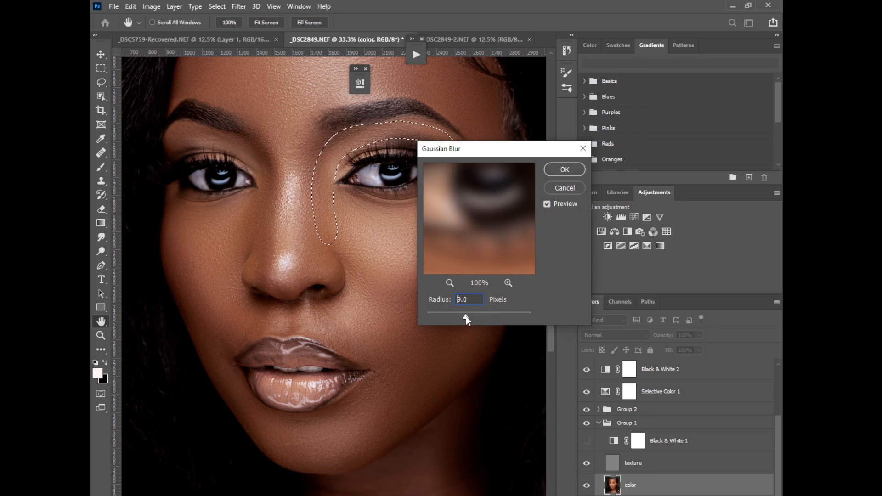
click(565, 169)
key(ctrl+d)
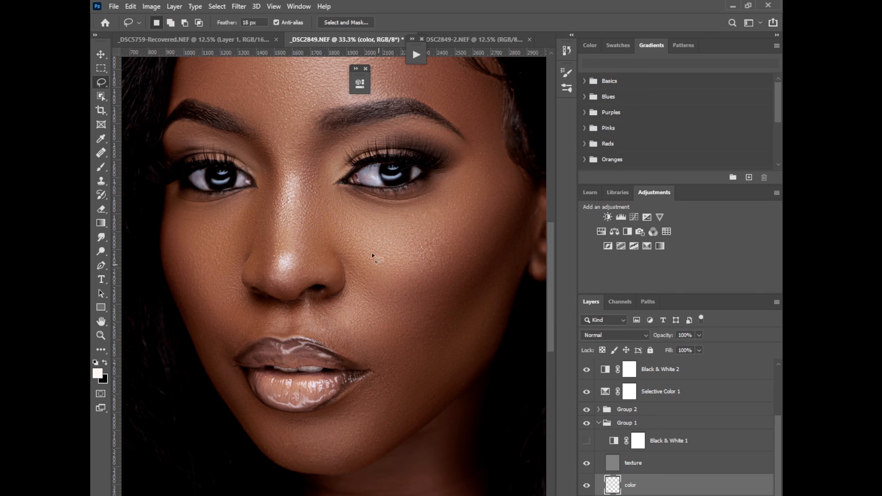
Lasso the upper eyelid and nose side by the eye on the image's left, apply the same Gaussian Blur and deselect
mouse_move(177, 125)
mouse_down()
mouse_move(254, 160)
mouse_move(255, 211)
mouse_move(241, 242)
mouse_move(252, 241)
mouse_move(273, 193)
mouse_move(275, 201)
mouse_move(275, 176)
mouse_move(254, 151)
mouse_move(205, 134)
mouse_up()
click(239, 5)
mouse_move(263, 131)
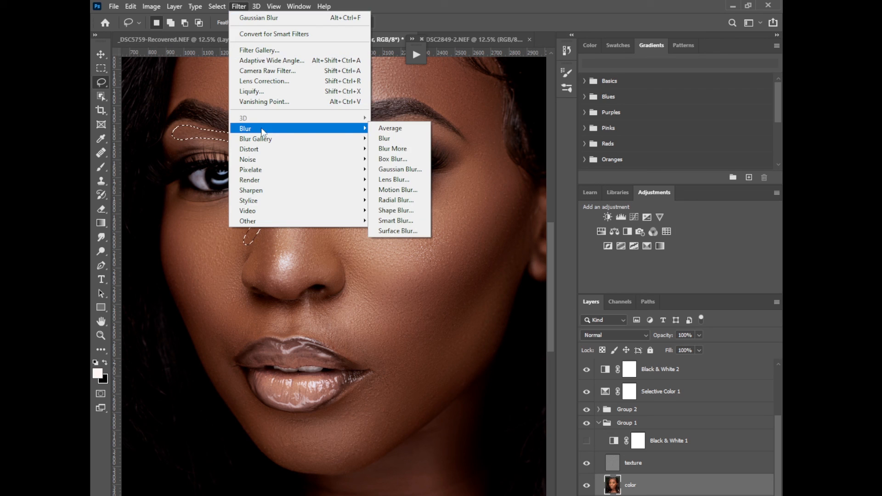
click(396, 169)
click(567, 170)
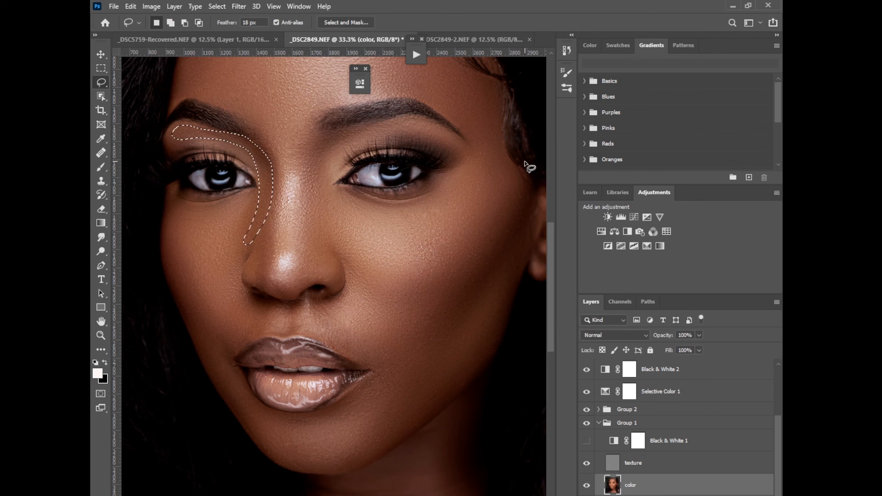
key(ctrl+d)
Collapse Group 1 and select the Brightness/Contrast 1 layer
scroll(434, 291, down, 3)
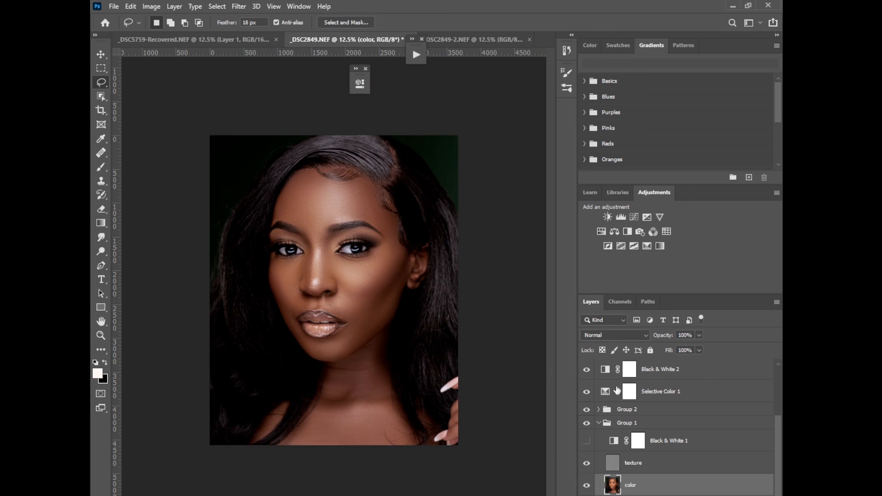
click(599, 422)
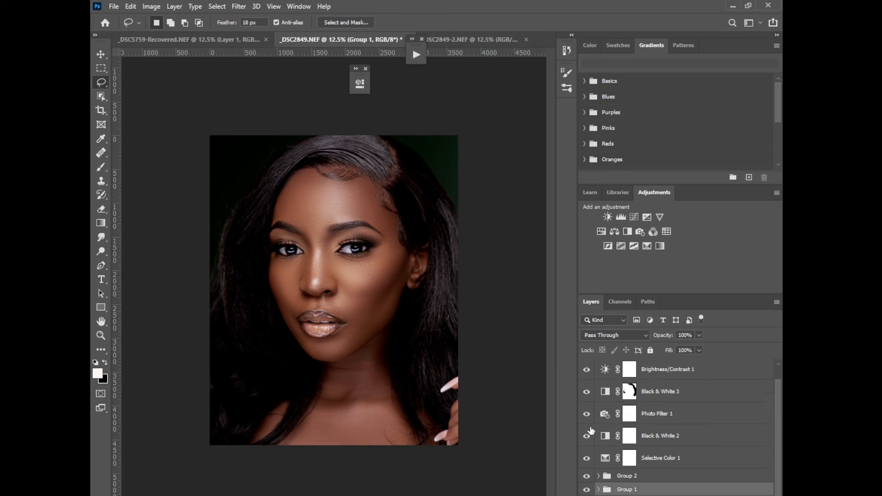
click(698, 369)
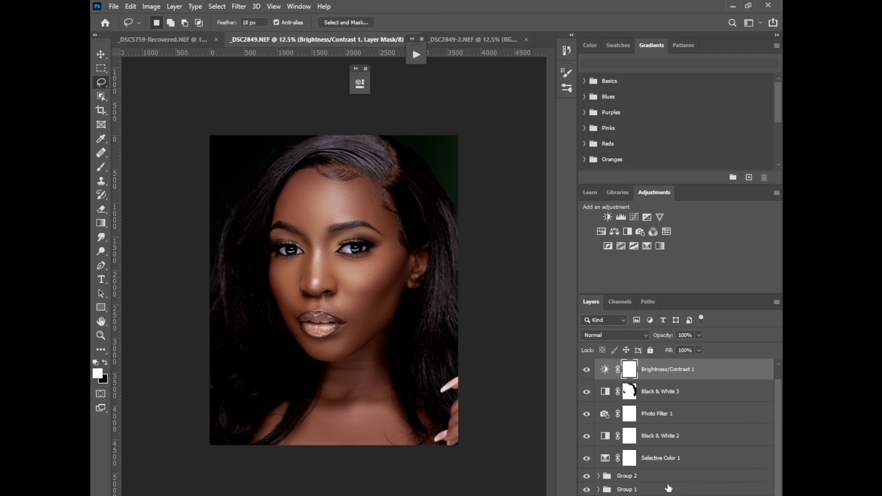
Group all layers from Brightness/Contrast 1 down through Group 1 and expand the new group
shift+click(653, 490)
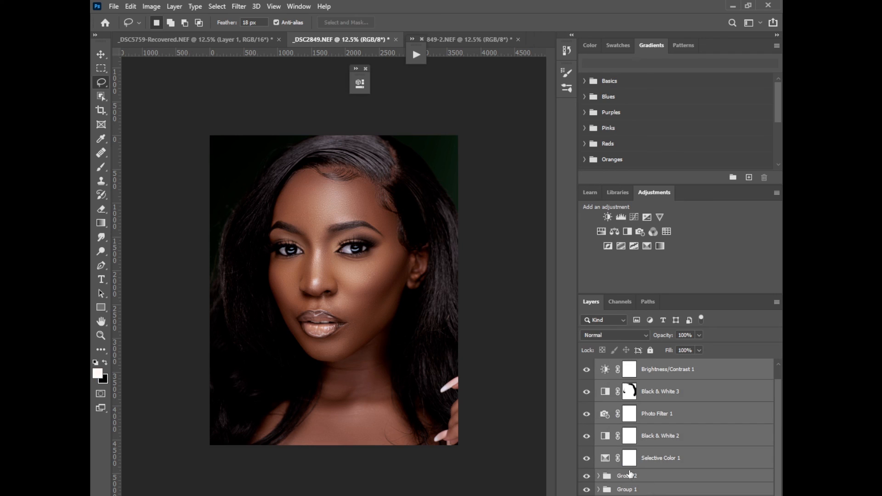
key(ctrl+g)
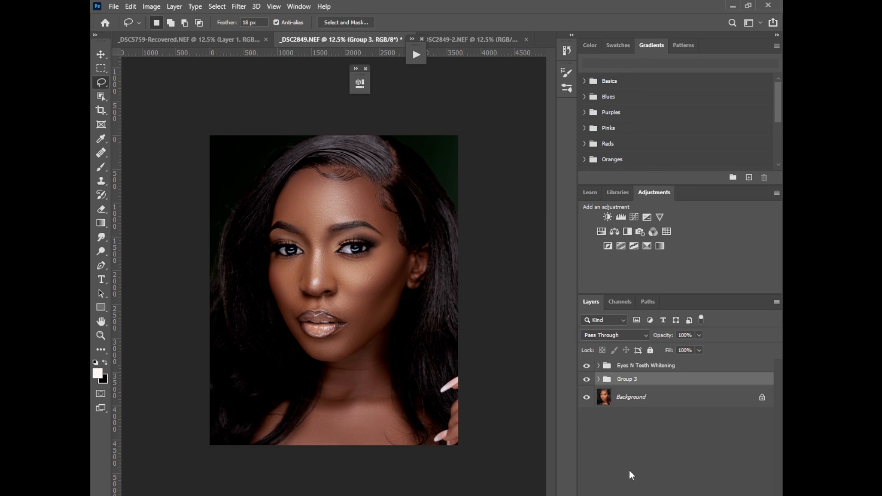
click(598, 379)
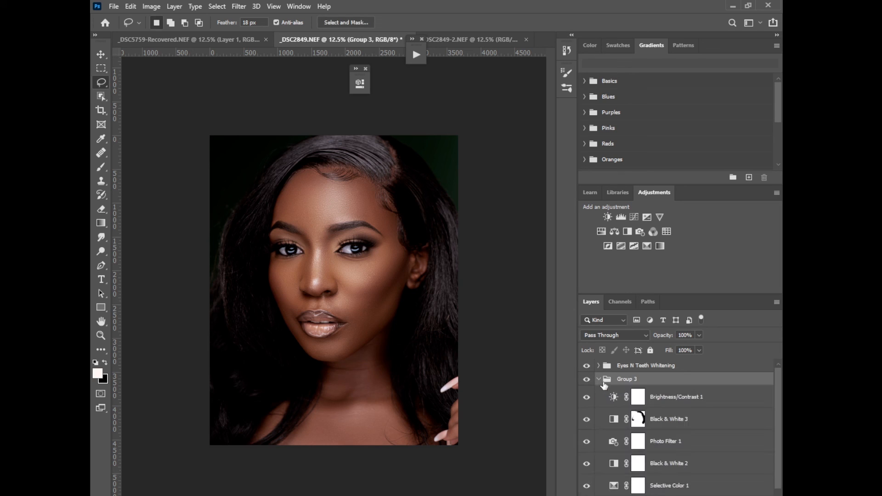
Add a Vibrance adjustment layer directly above Brightness/Contrast 1 and raise its vibrance slightly
click(671, 404)
click(691, 494)
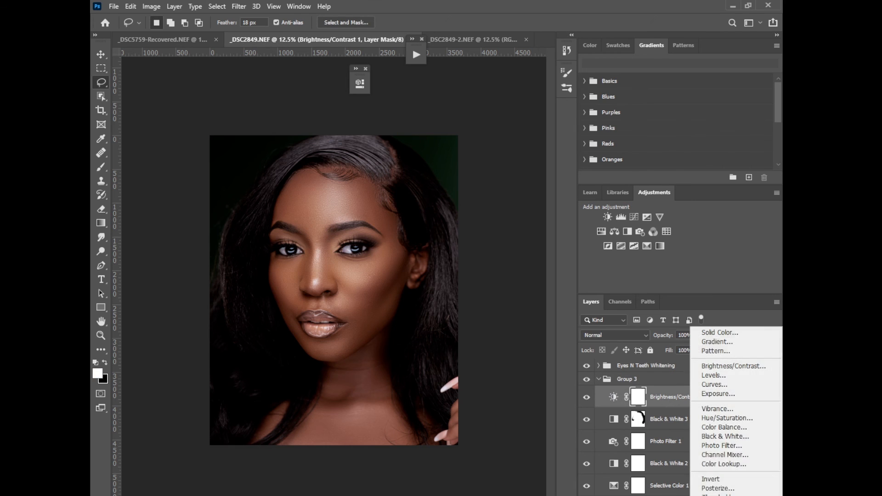
click(708, 418)
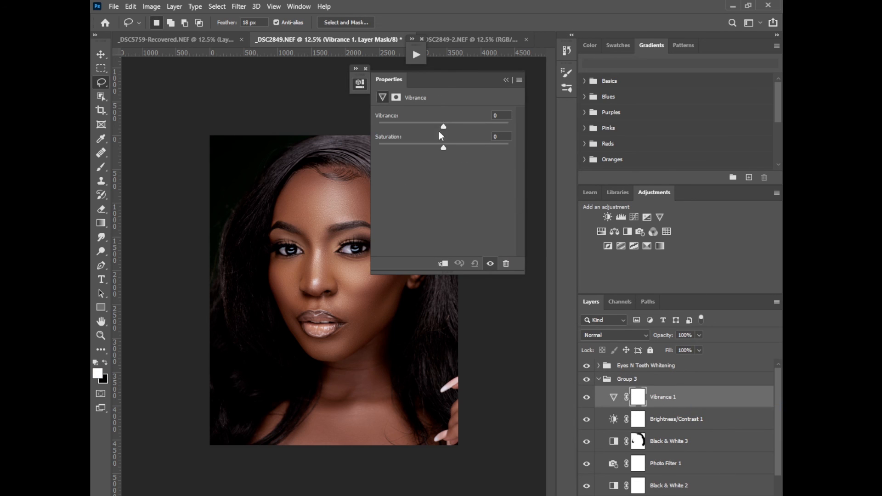
drag(443, 128, 451, 123)
click(506, 80)
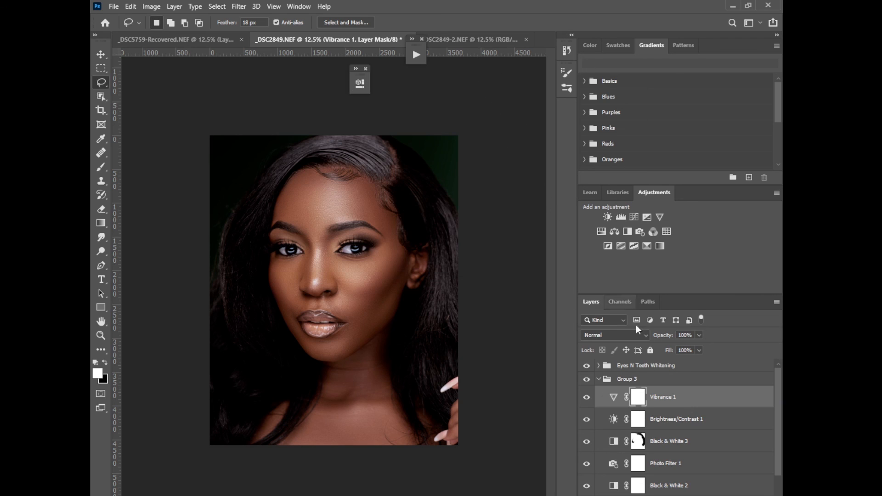
Fine-tune the opacity of the Black & White 3 layer
click(676, 445)
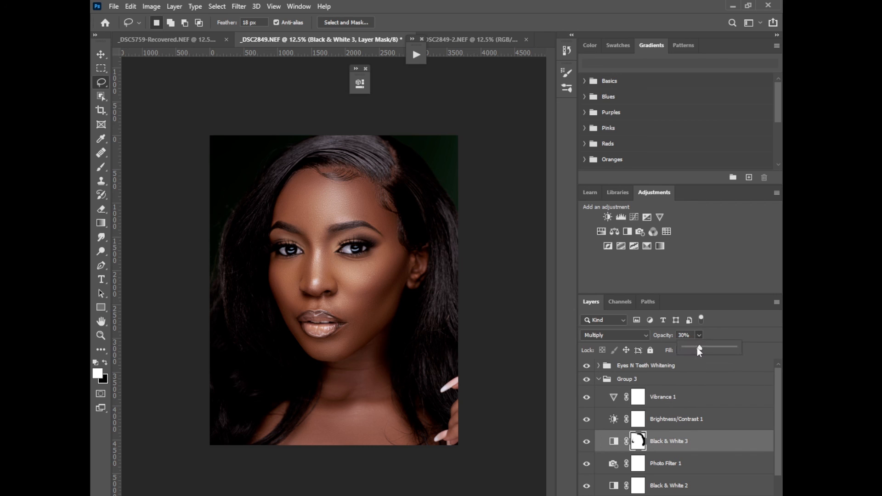
drag(697, 350, 699, 349)
click(602, 375)
Combine the Eyes N Teeth Whitening group and all other layers above the Background into a single group
click(643, 366)
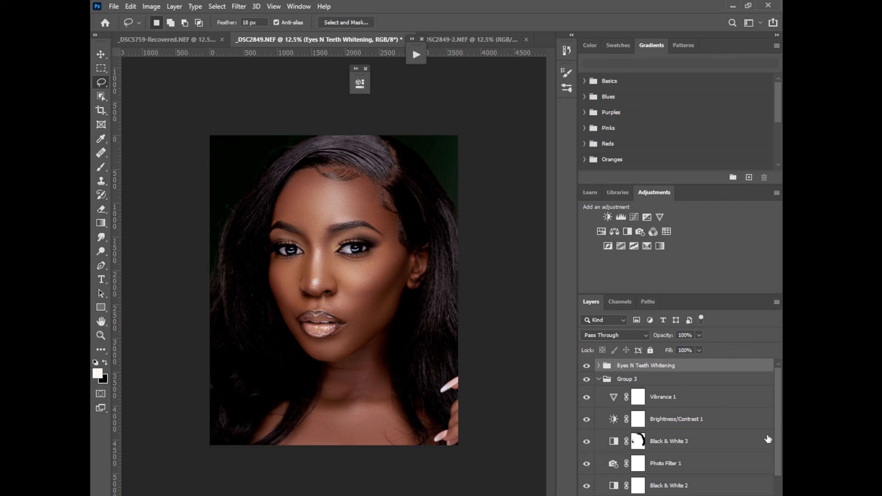
scroll(753, 473, down, 2)
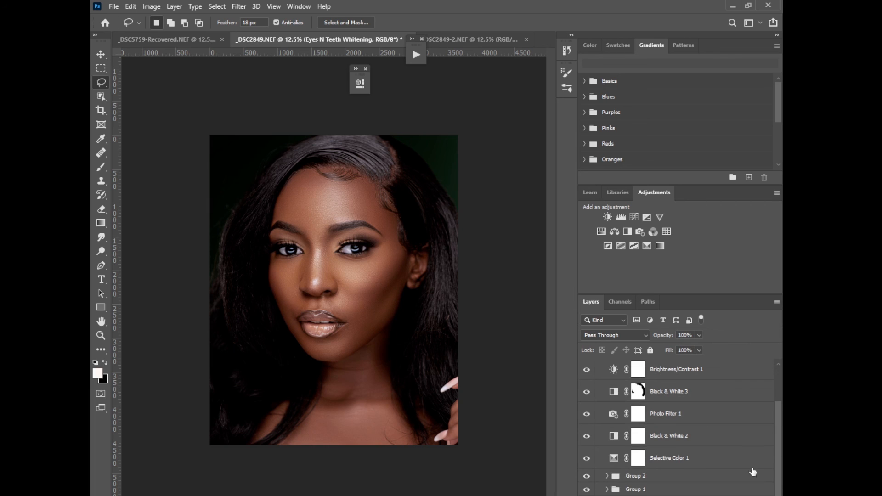
shift+click(653, 491)
key(ctrl+g)
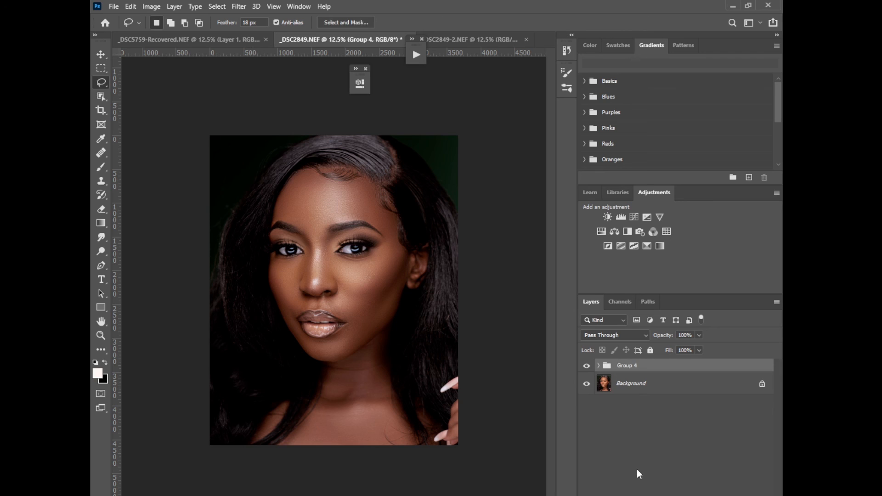
Compare the portrait before and after retouching by toggling the visibility of Group 4 over the Background, leaving both visible
click(586, 366)
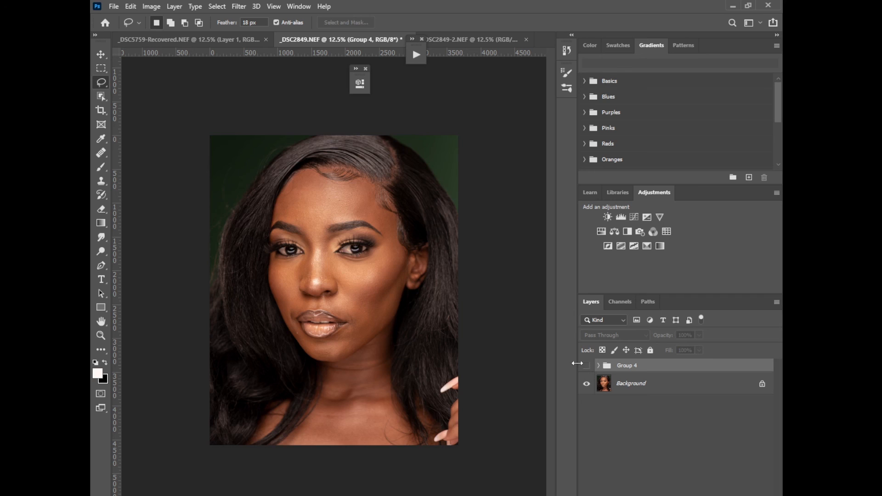
click(587, 366)
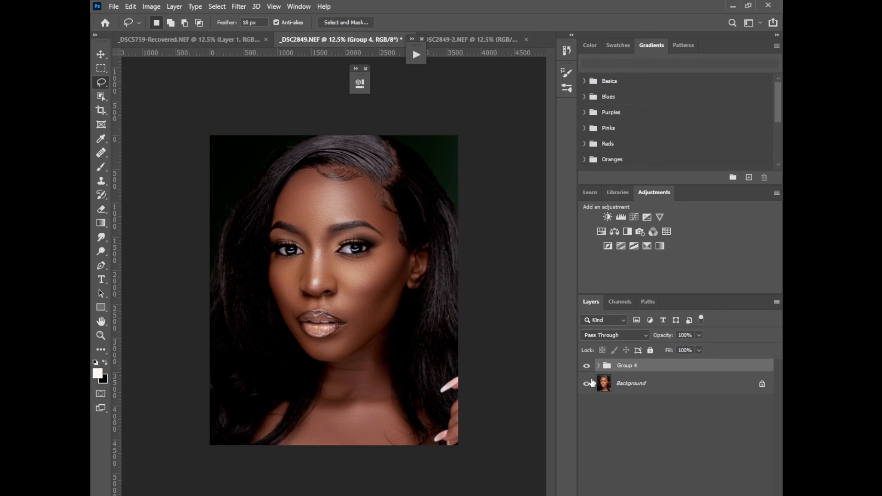
click(590, 372)
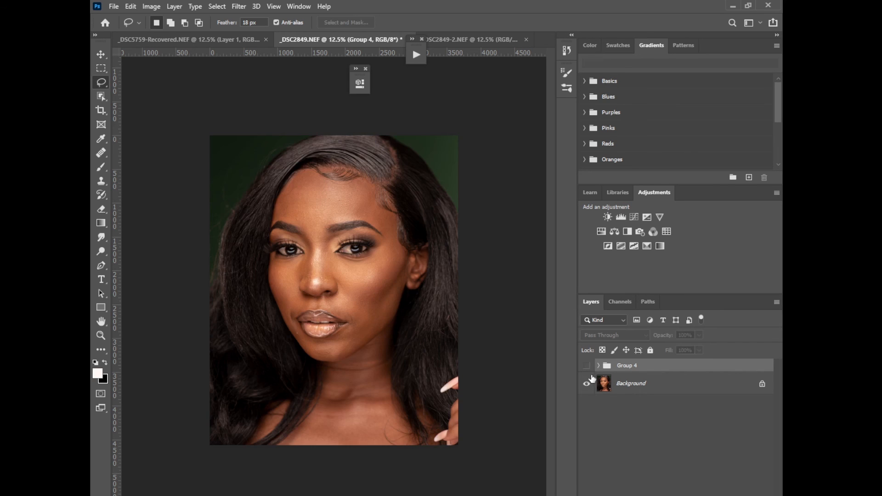
click(590, 371)
click(590, 371)
click(591, 384)
click(591, 385)
click(590, 370)
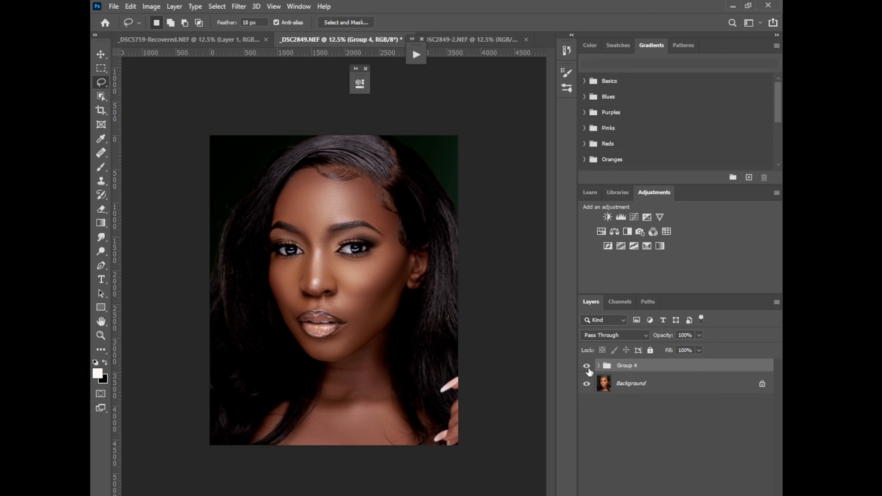
click(590, 371)
click(591, 384)
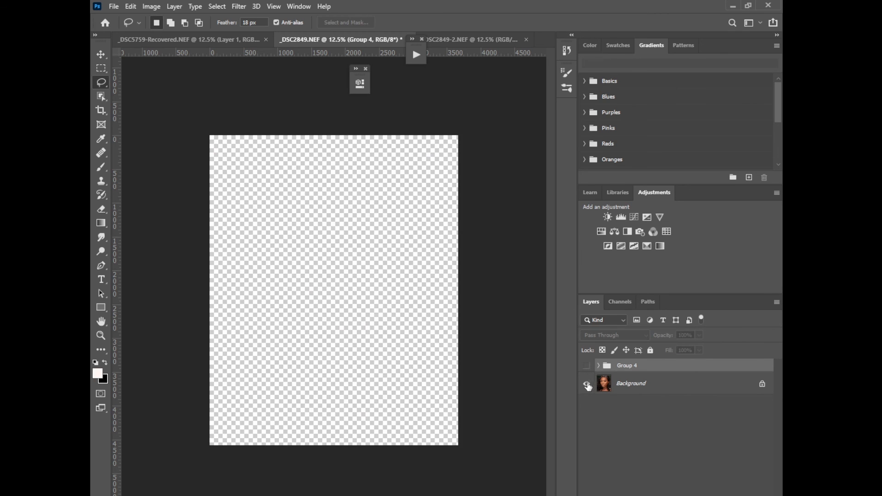
click(590, 384)
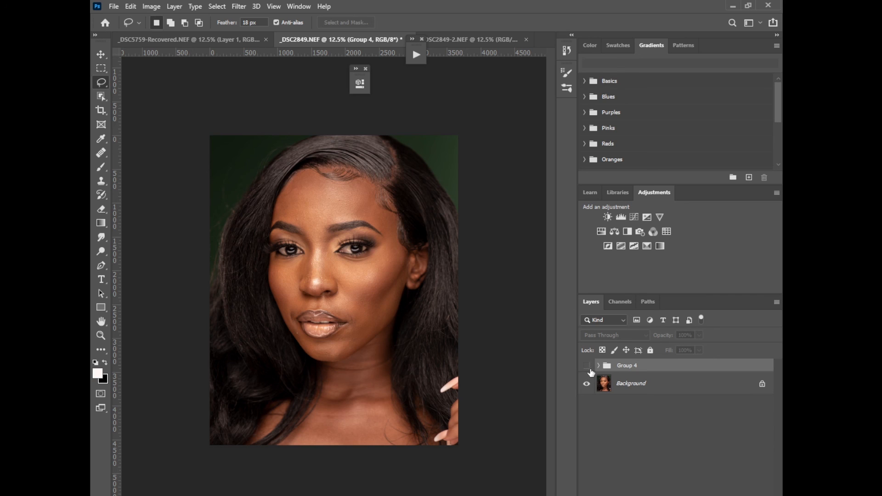
click(586, 366)
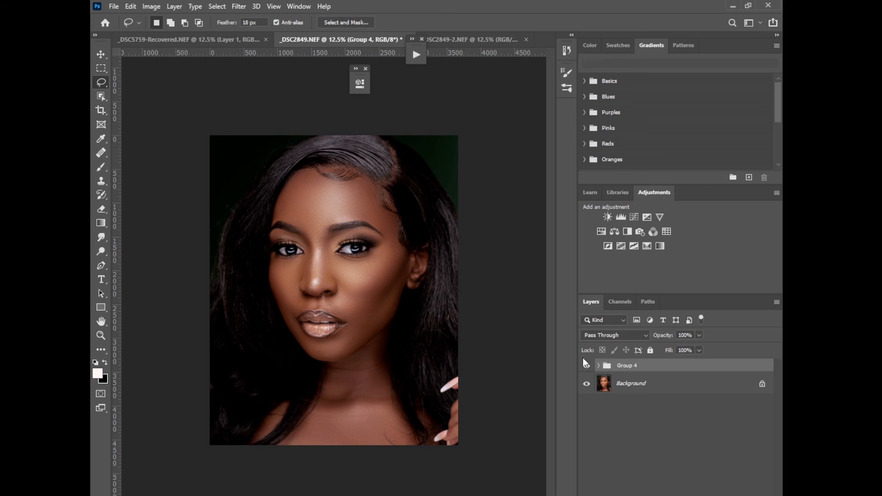
Examine the retouched skin, eyes and lips up close, finishing on the whole portrait
key(ctrl+plus)
key(ctrl+plus)
key(ctrl+plus)
key(ctrl+plus)
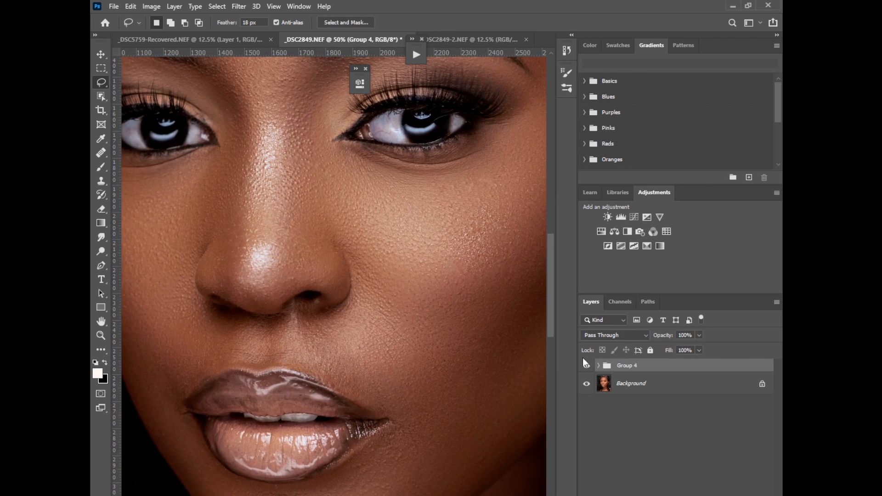
key(ctrl+minus)
key(ctrl+minus)
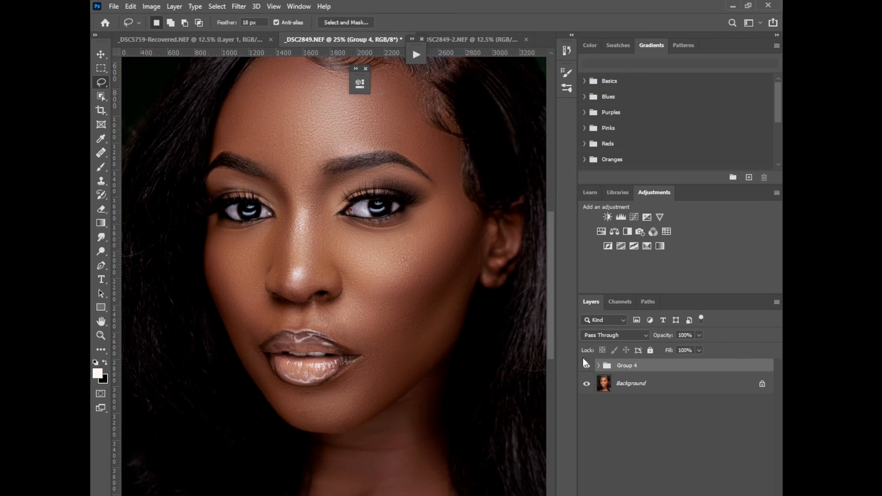
key(ctrl+minus)
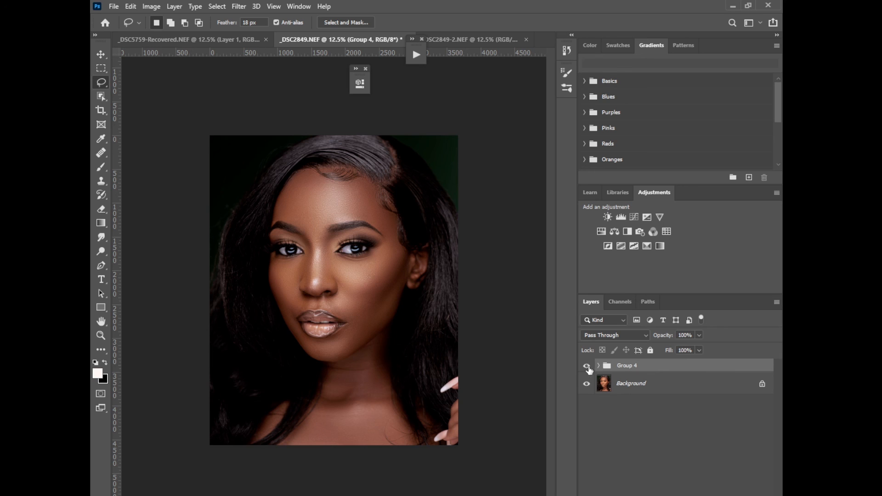
Compare the full portrait with and without Group 4 again, ending with the group hidden
click(587, 366)
click(587, 366)
click(587, 367)
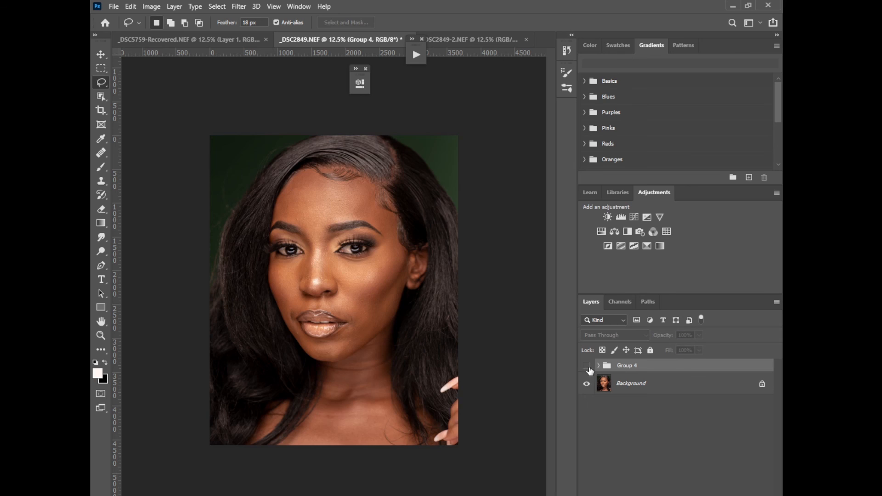